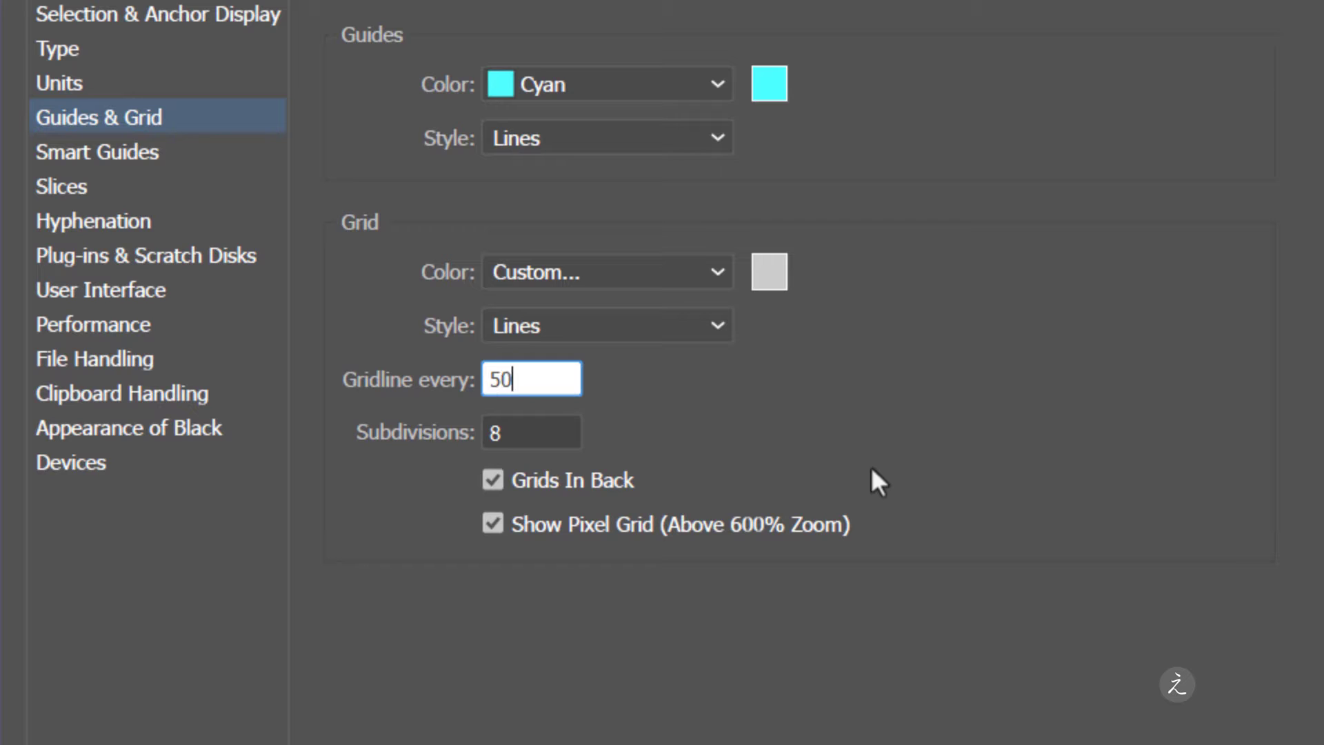
# Set the document grid to a gridline every 50 px with 10 subdivisions and apply the preferences.
pyautogui.press('Tab')
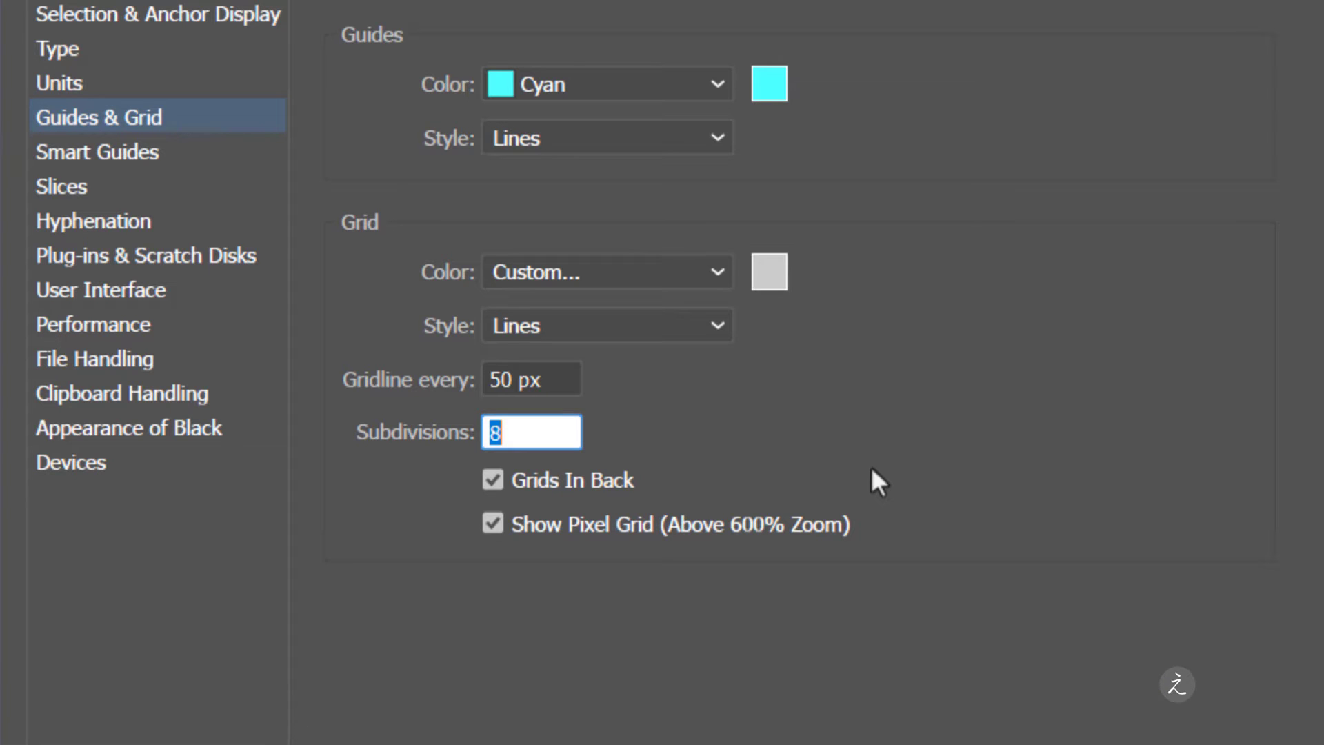
pyautogui.write('10')
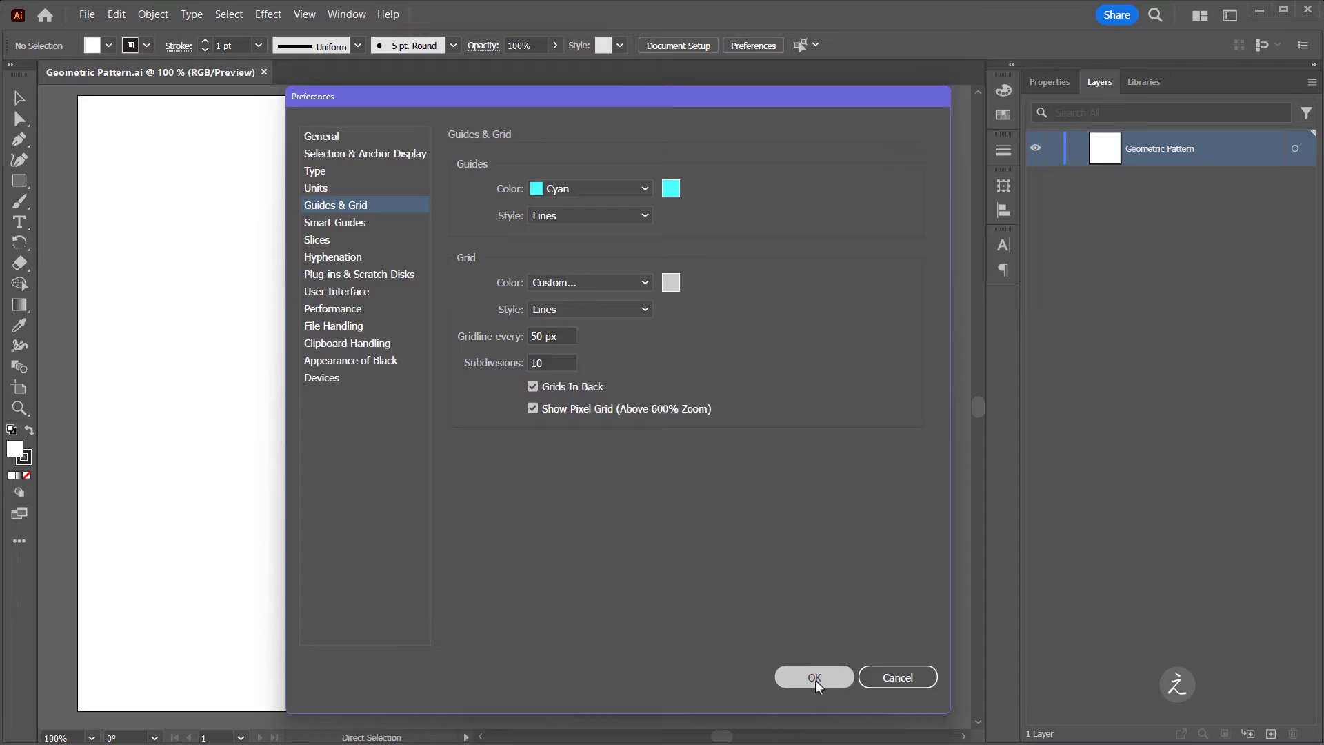
pyautogui.click(815, 678)
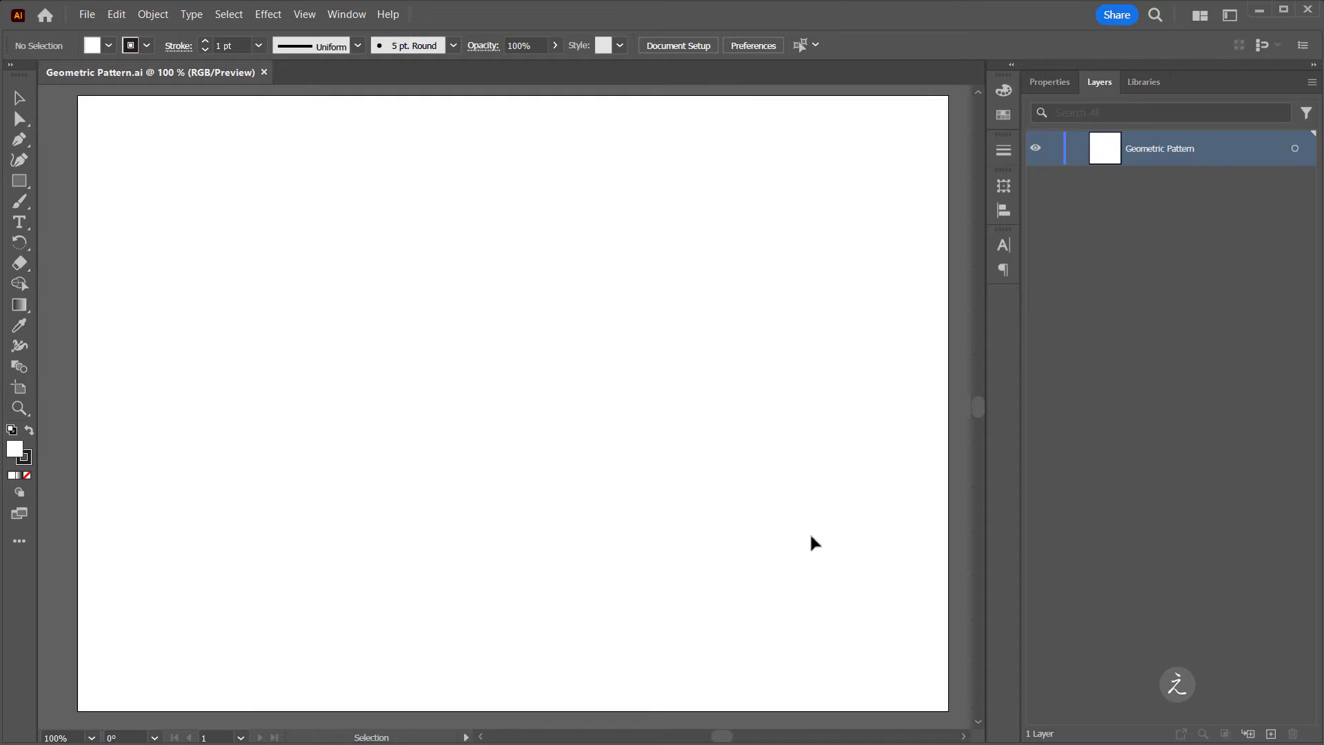
# Turn on Snap to Grid and show the grid on the artboard.
pyautogui.click(304, 15)
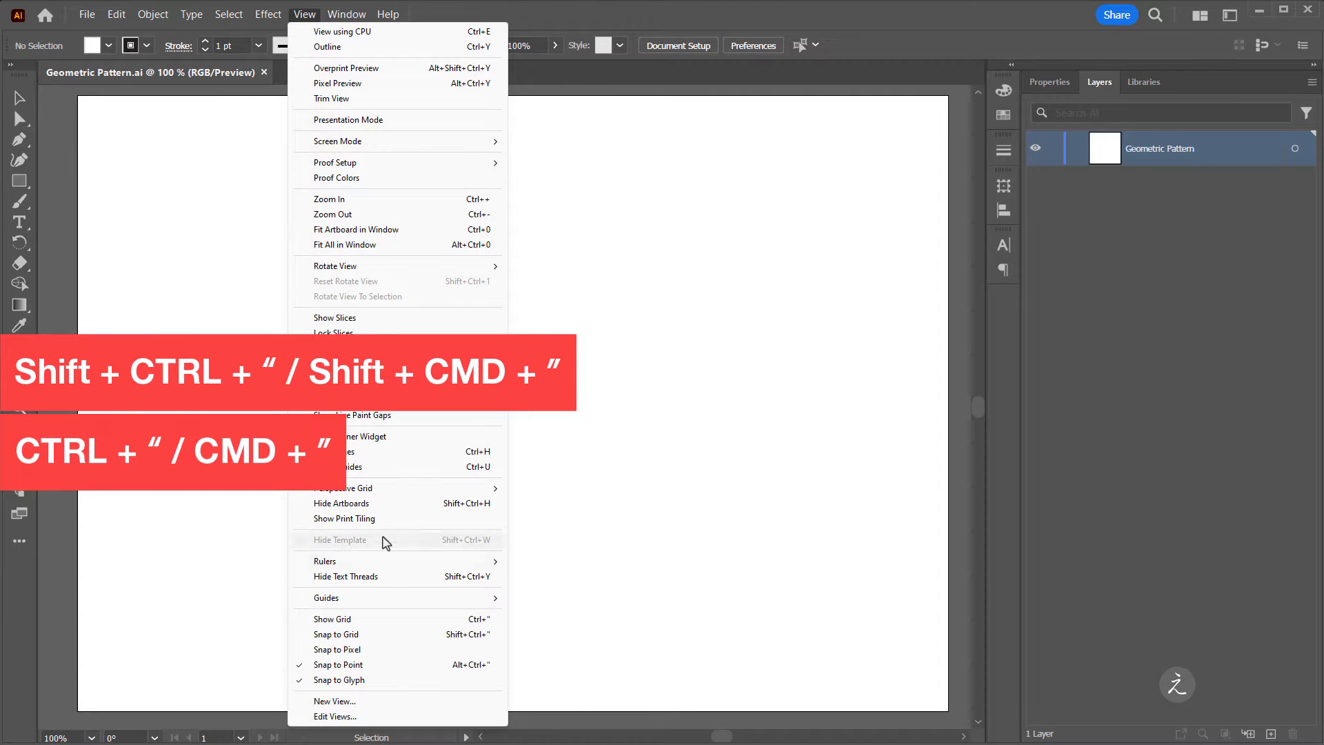
pyautogui.click(332, 634)
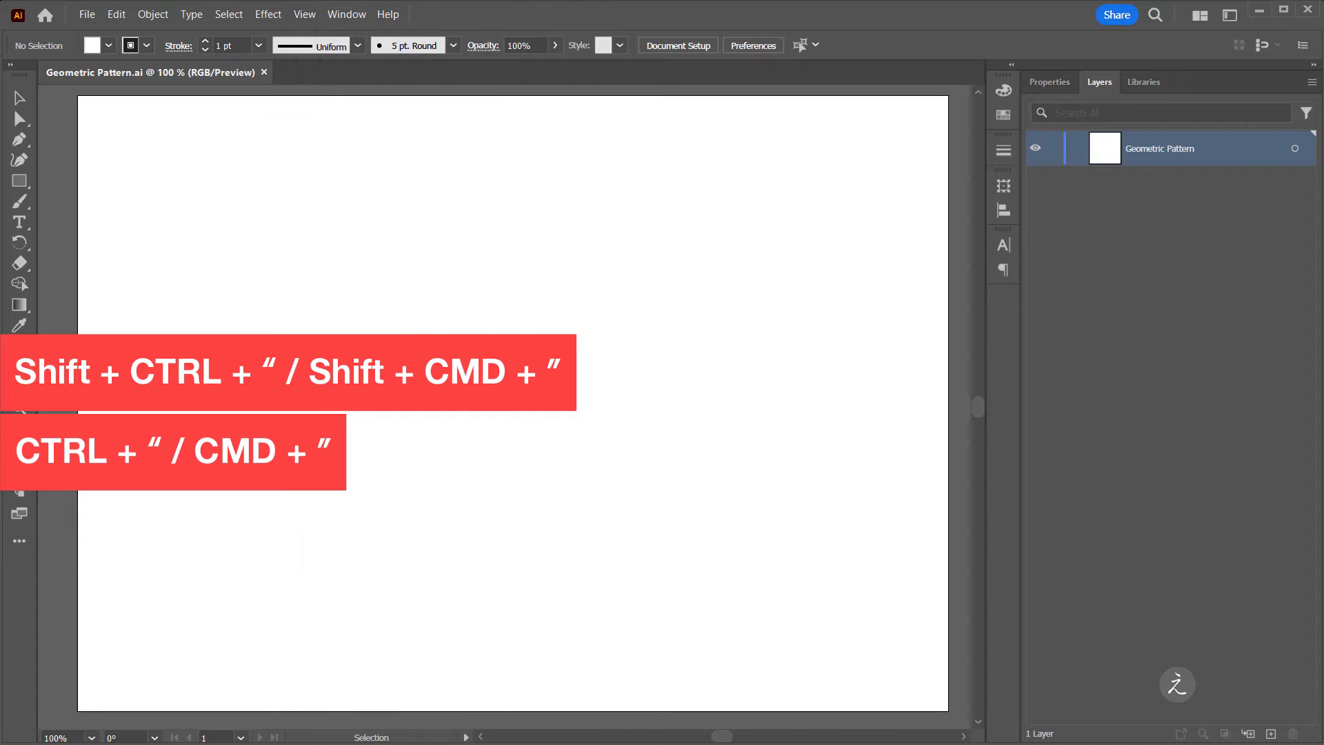
pyautogui.click(304, 15)
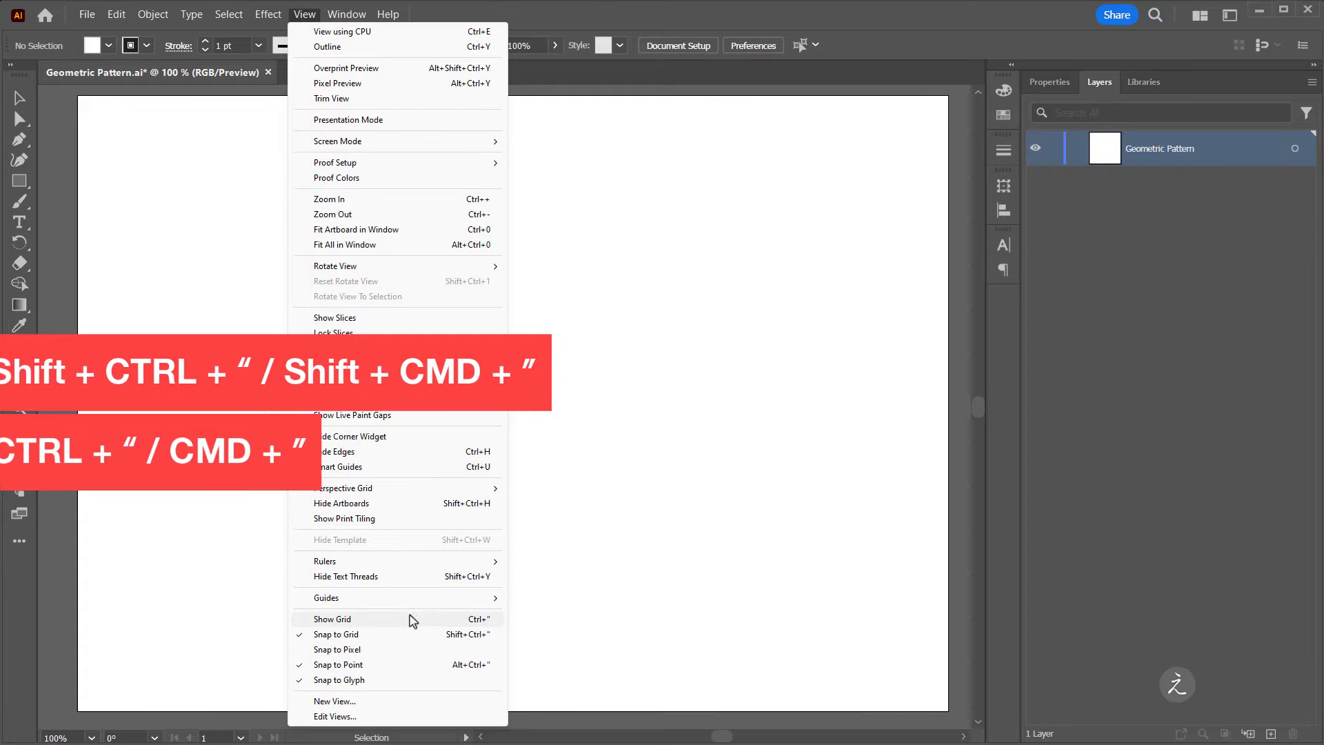
pyautogui.click(411, 618)
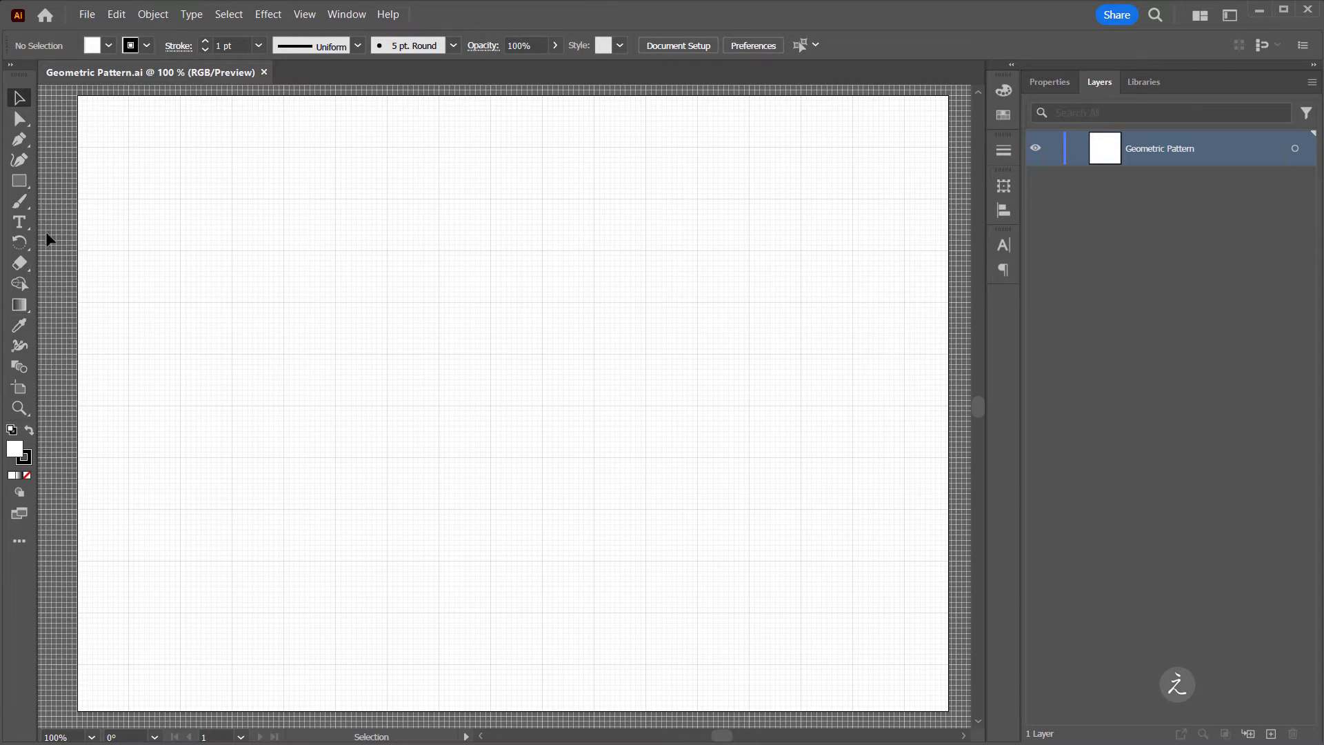
# Draw a 400 px circle from its centre at X 400 px, Y 300 px, and check its dimensions.
pyautogui.click(20, 181)
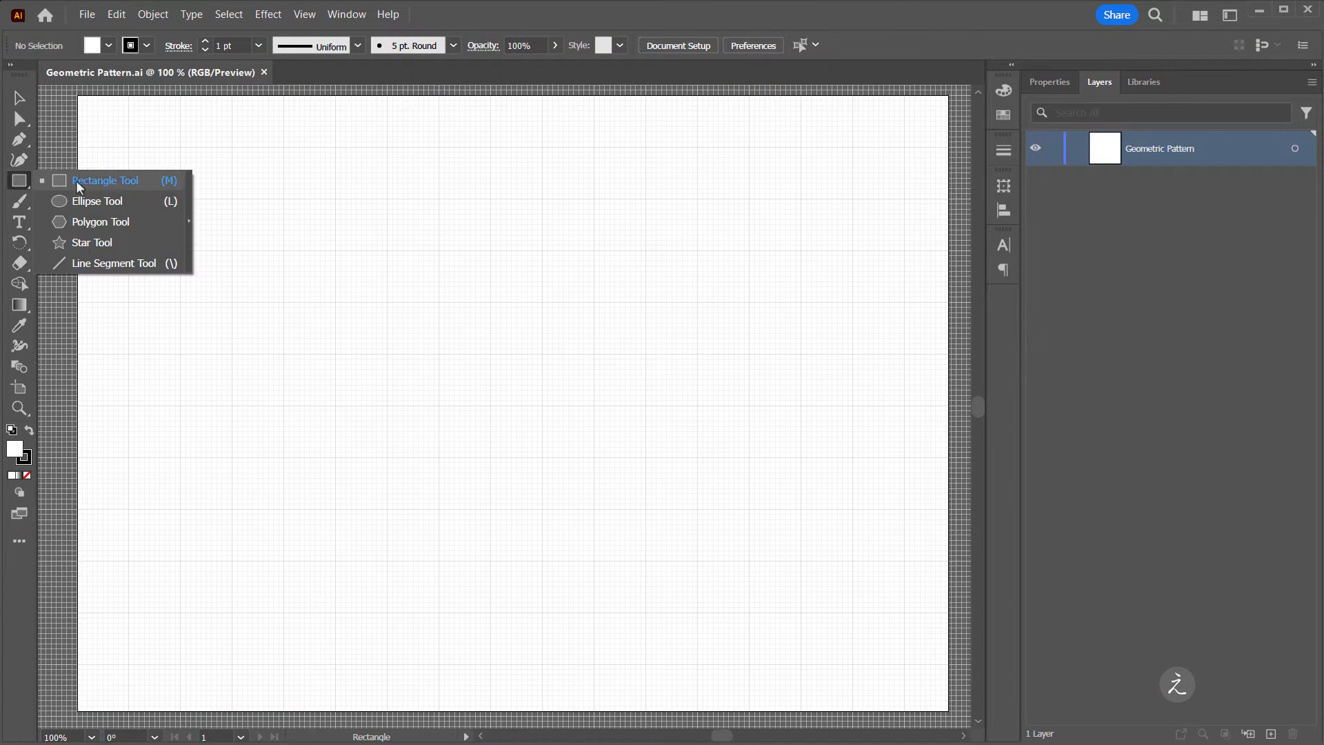
pyautogui.click(140, 205)
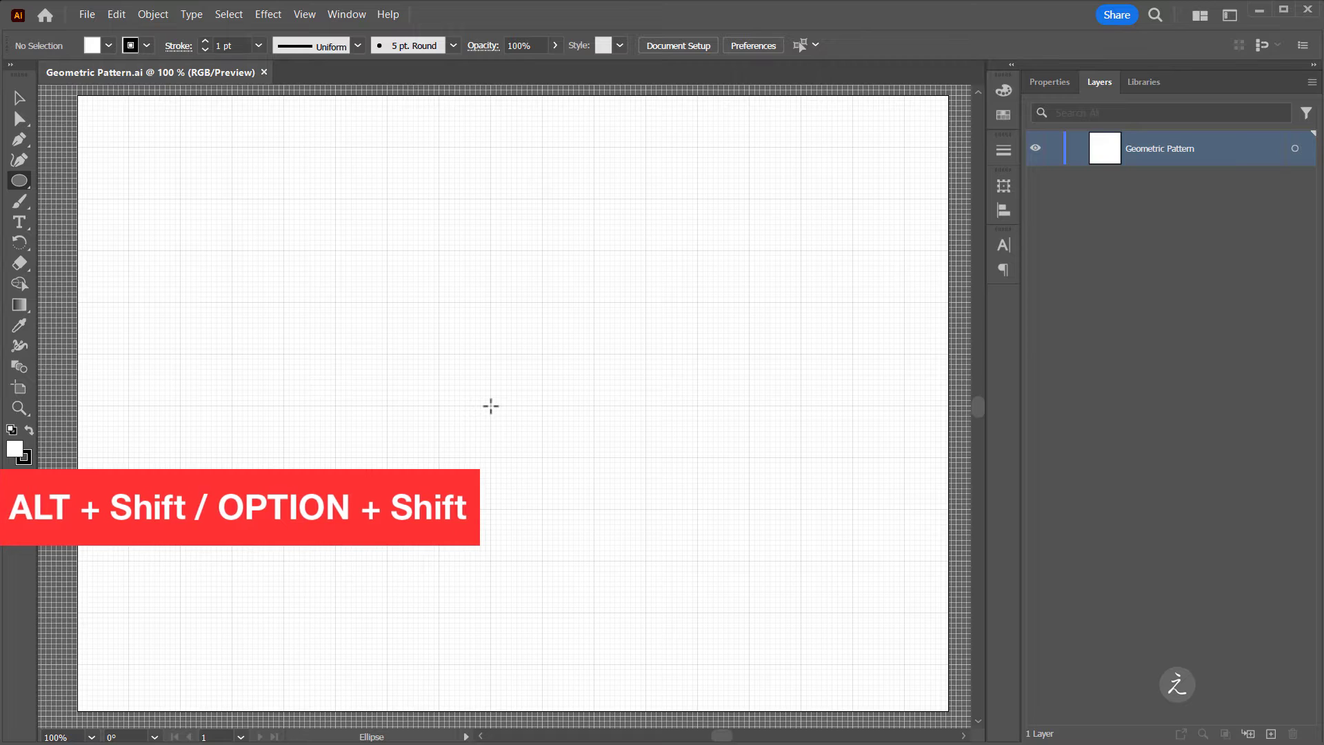
pyautogui.moveTo(490, 407); pyautogui.dragTo(697, 610)
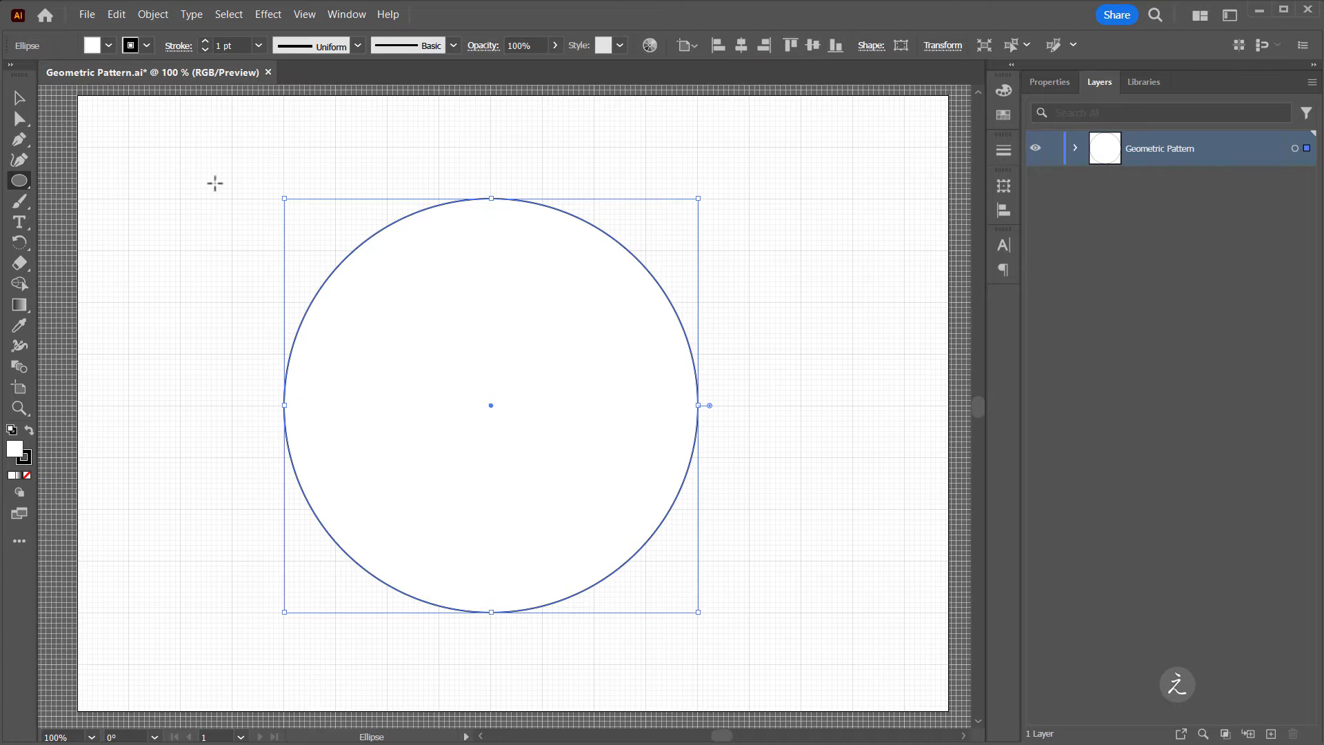
pyautogui.click(19, 98)
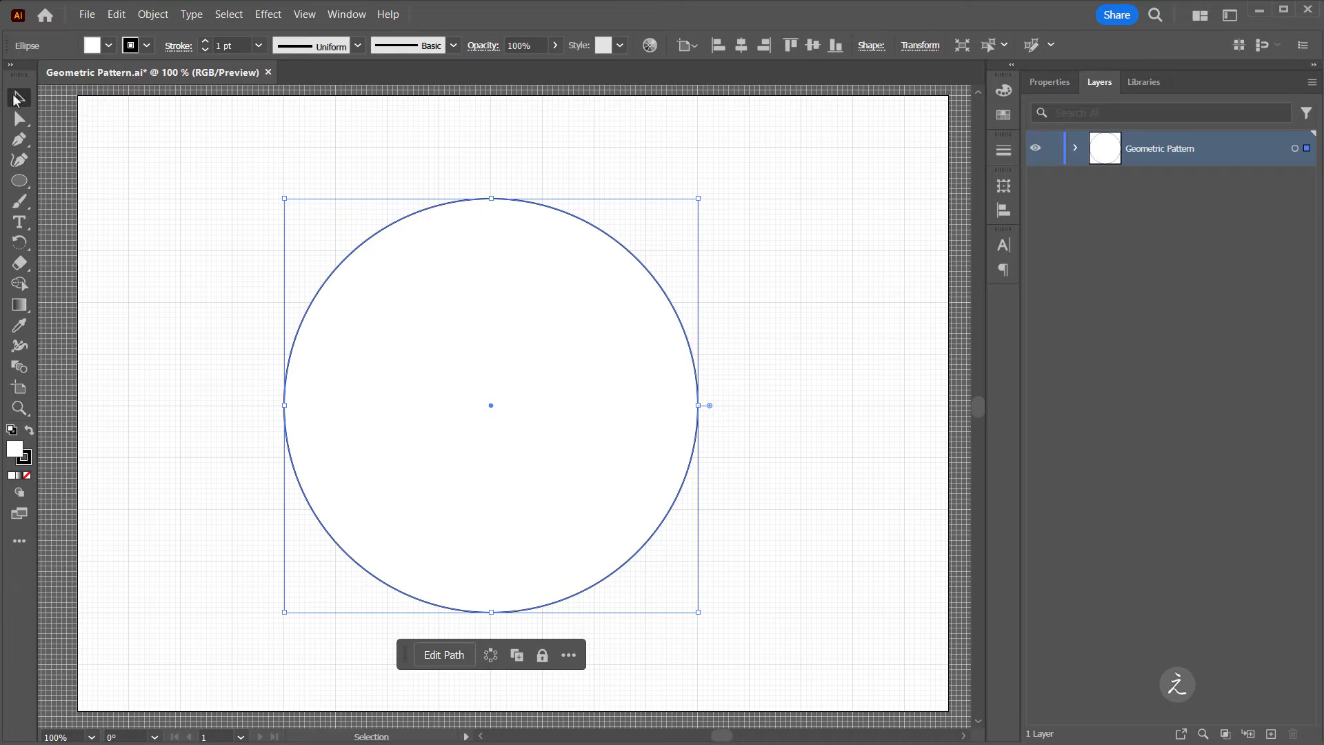
pyautogui.click(1058, 84)
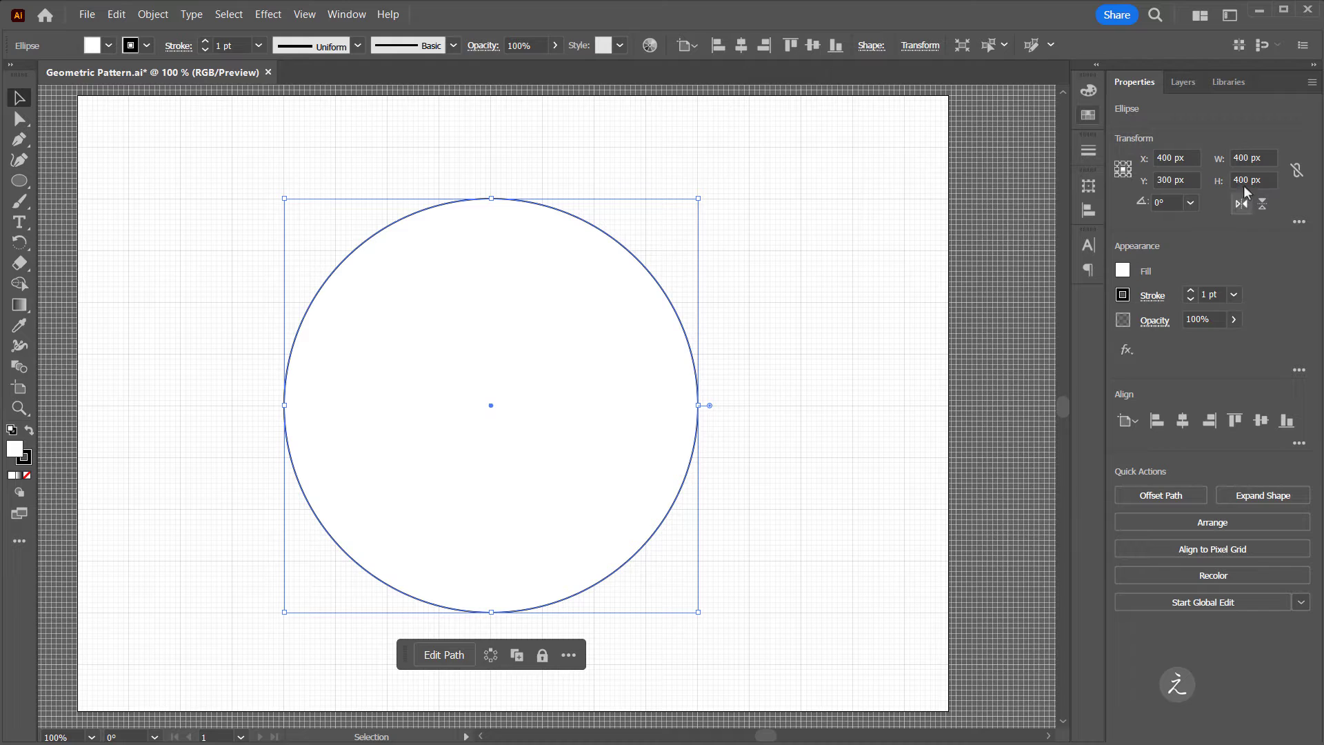
# Remove the circle's fill, keeping only the stroke, and lock the ellipse inside the Geometric Pattern layer.
pyautogui.press('/')
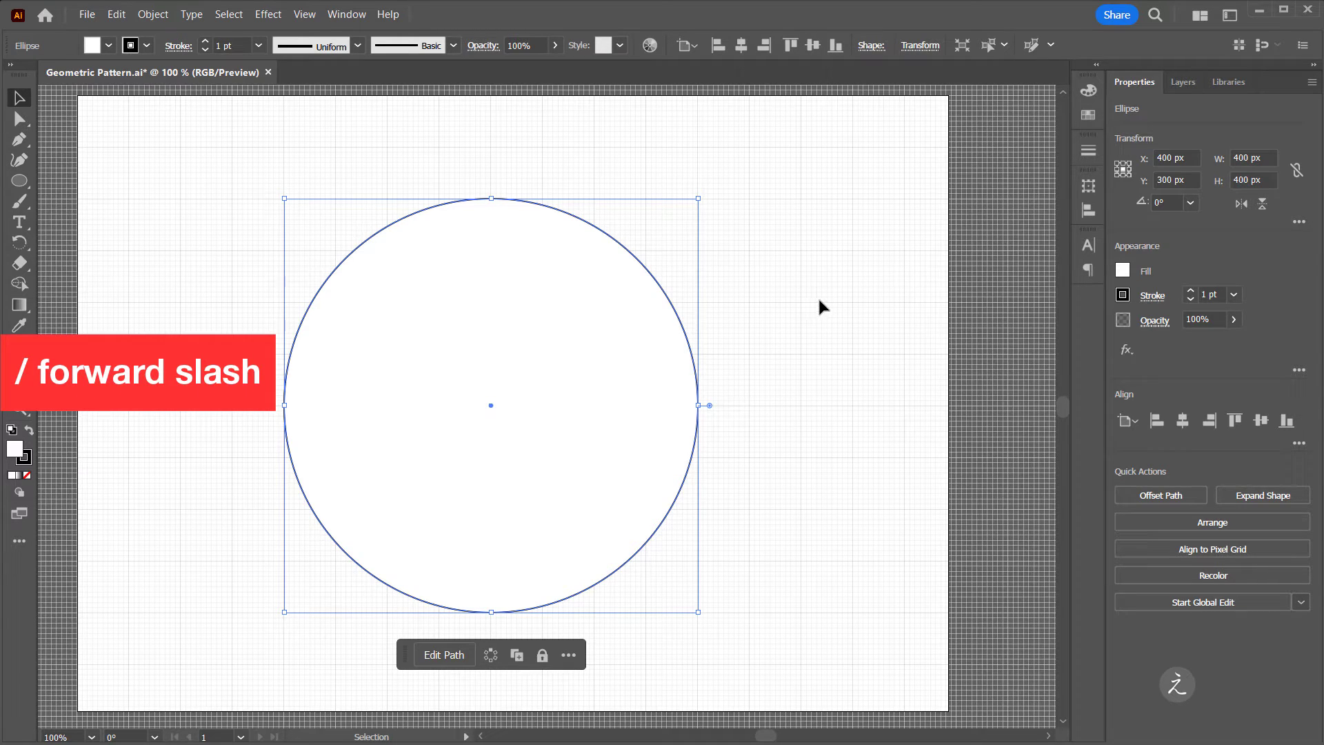
pyautogui.press('/')
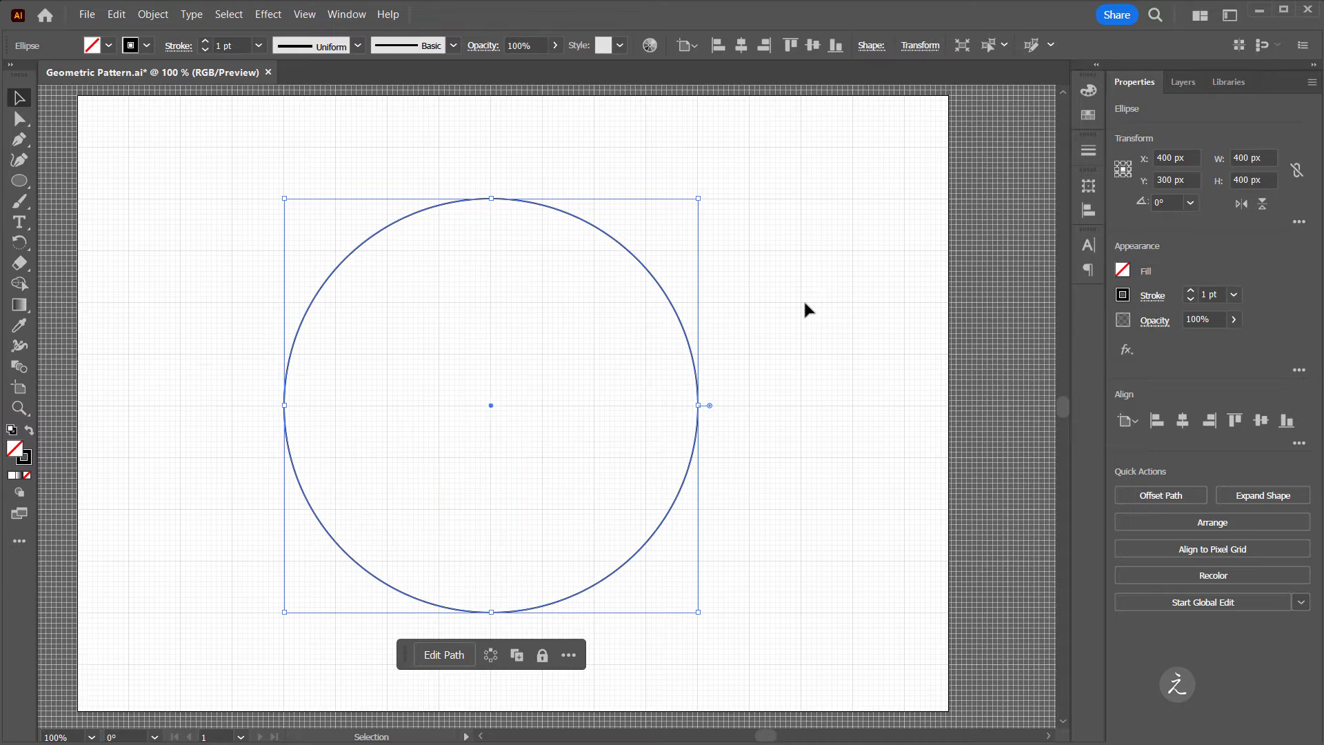
pyautogui.click(1187, 83)
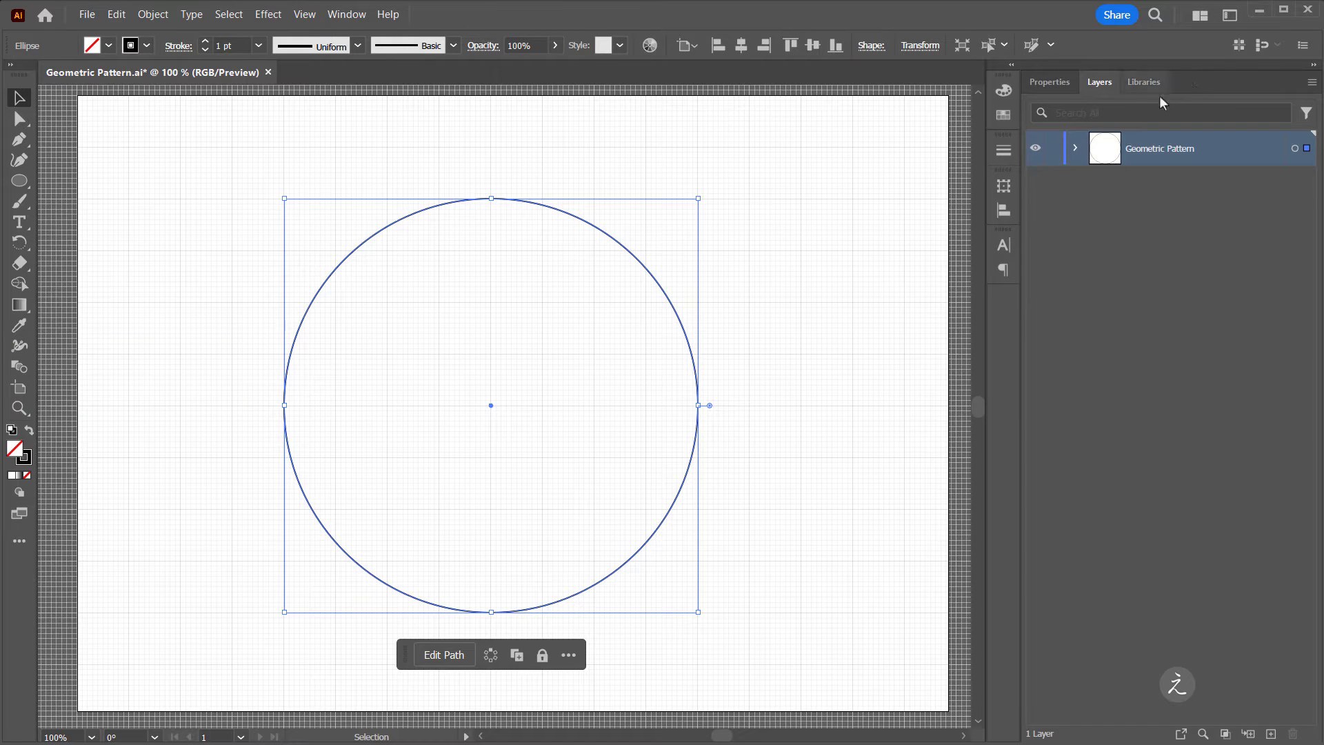
pyautogui.click(1076, 148)
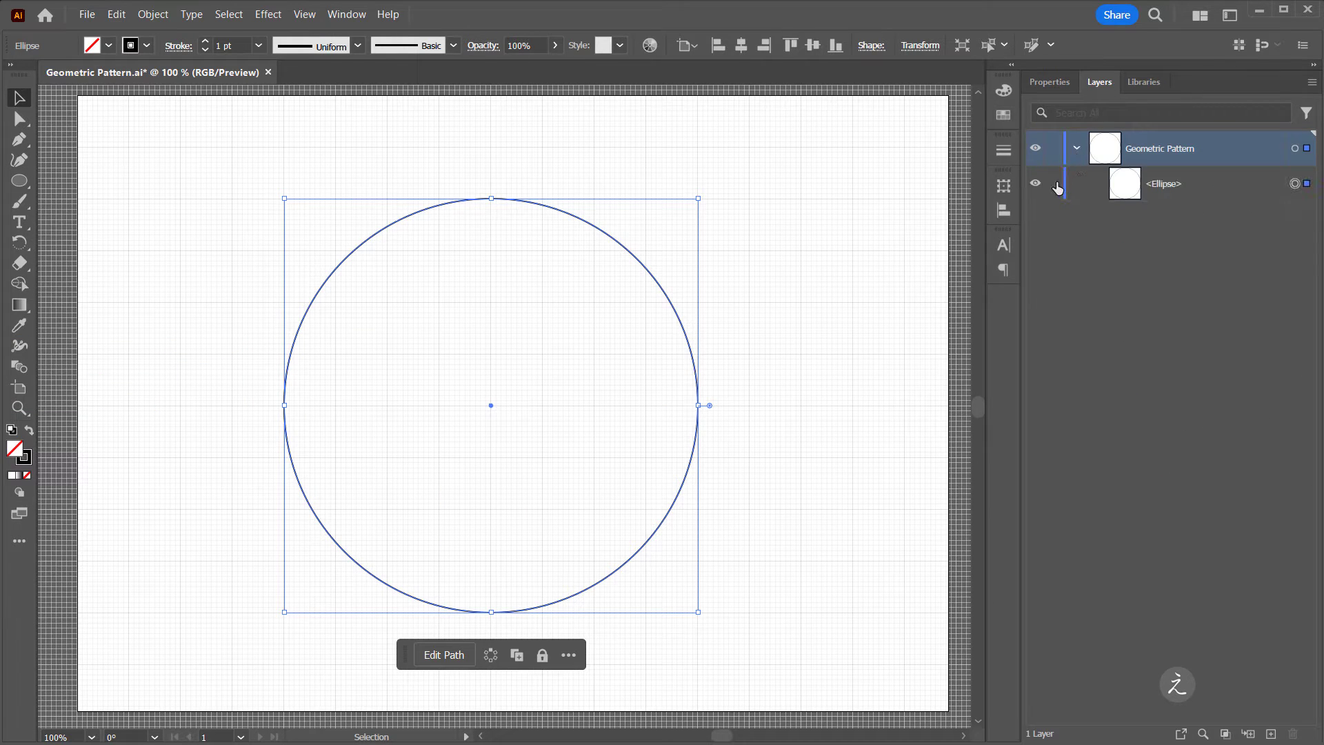
pyautogui.click(1055, 184)
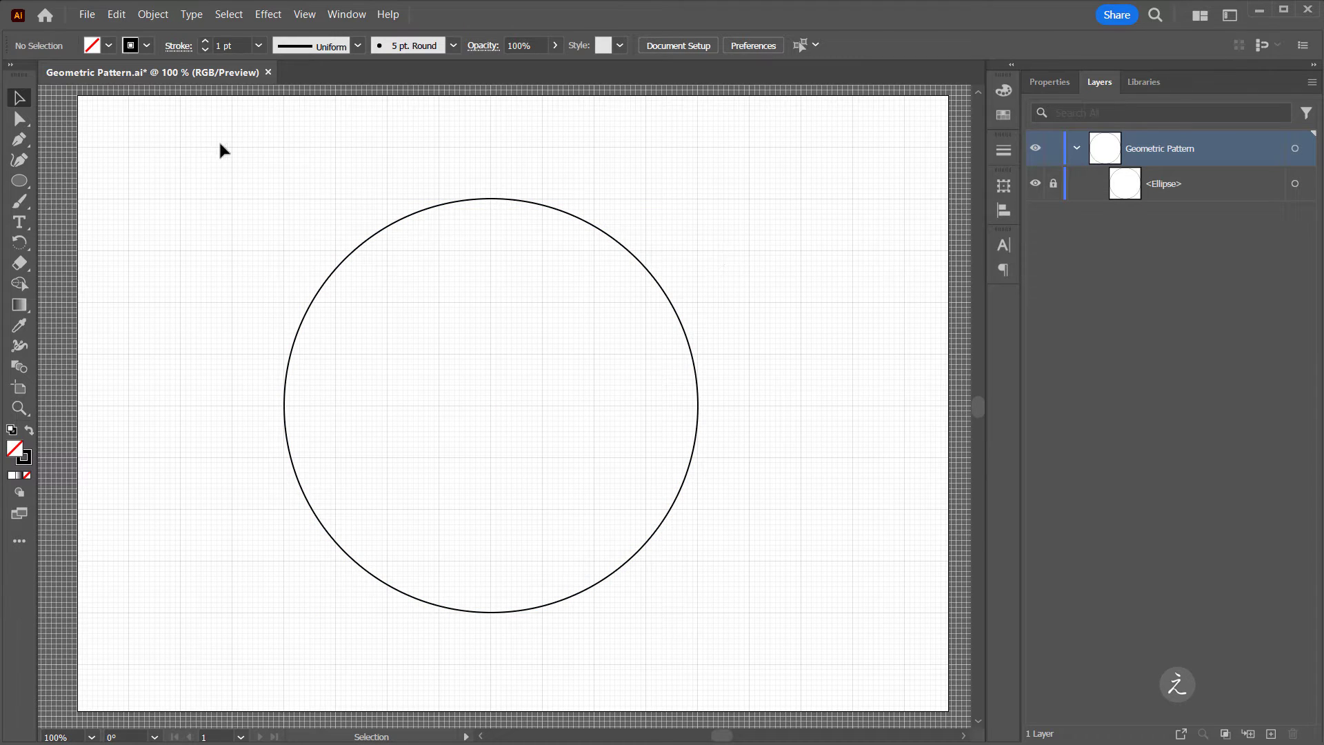
# Draw a straight vertical line with the Pen tool from the circle's topmost point to its bottommost point.
pyautogui.click(22, 140)
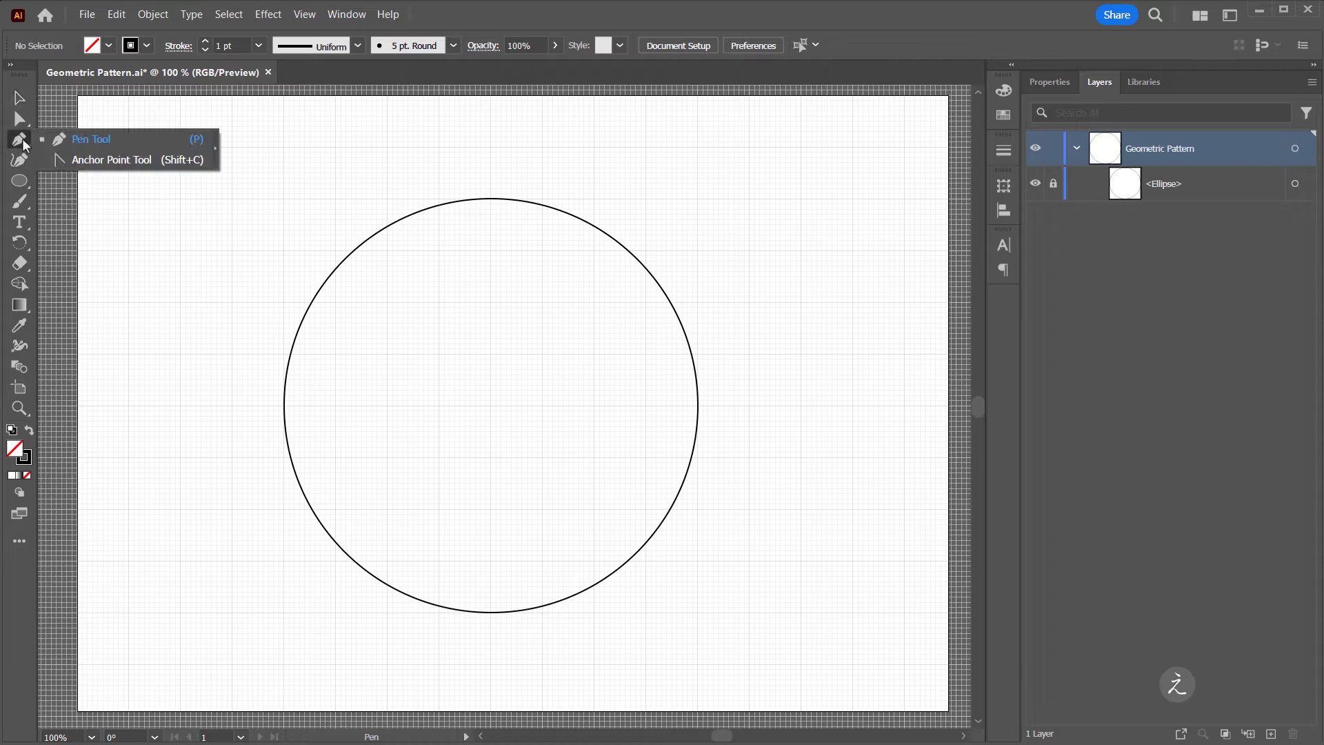
pyautogui.click(117, 141)
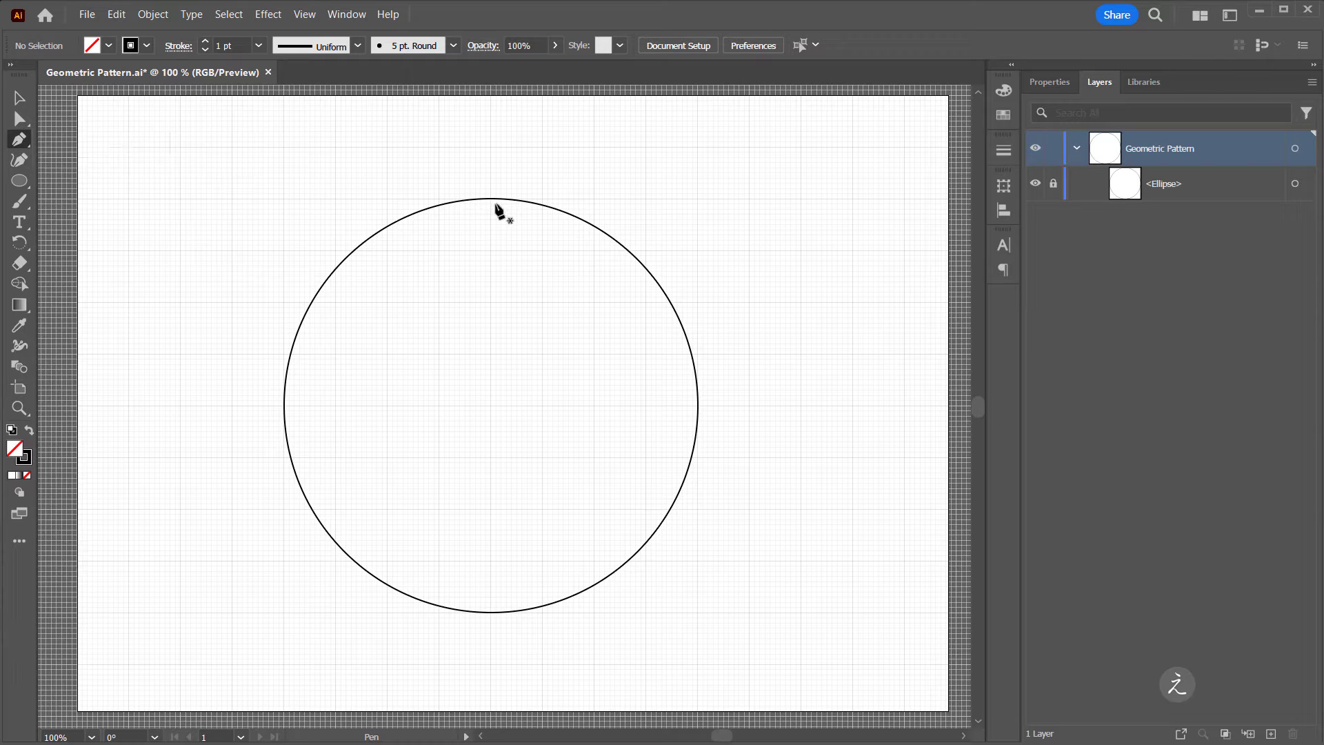
pyautogui.click(490, 199)
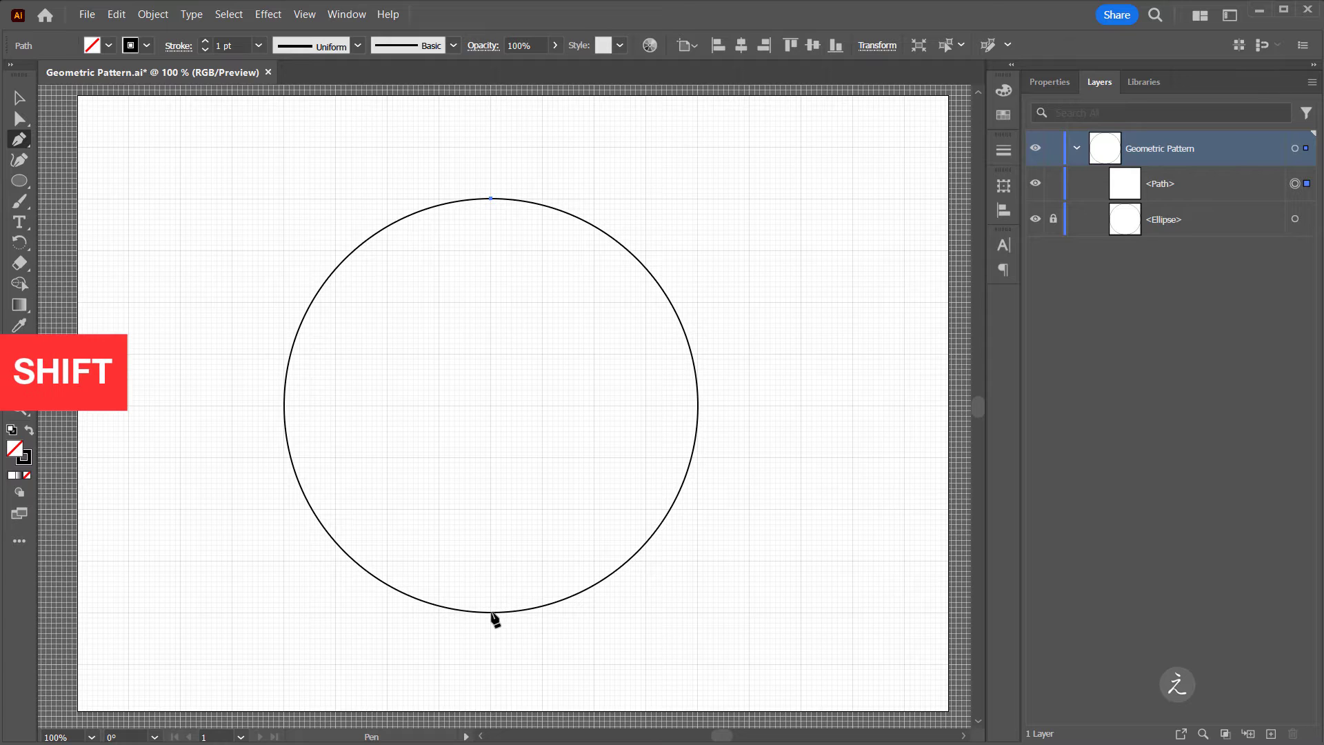
pyautogui.keyDown('shift'); pyautogui.click(490, 612); pyautogui.keyUp('shift')
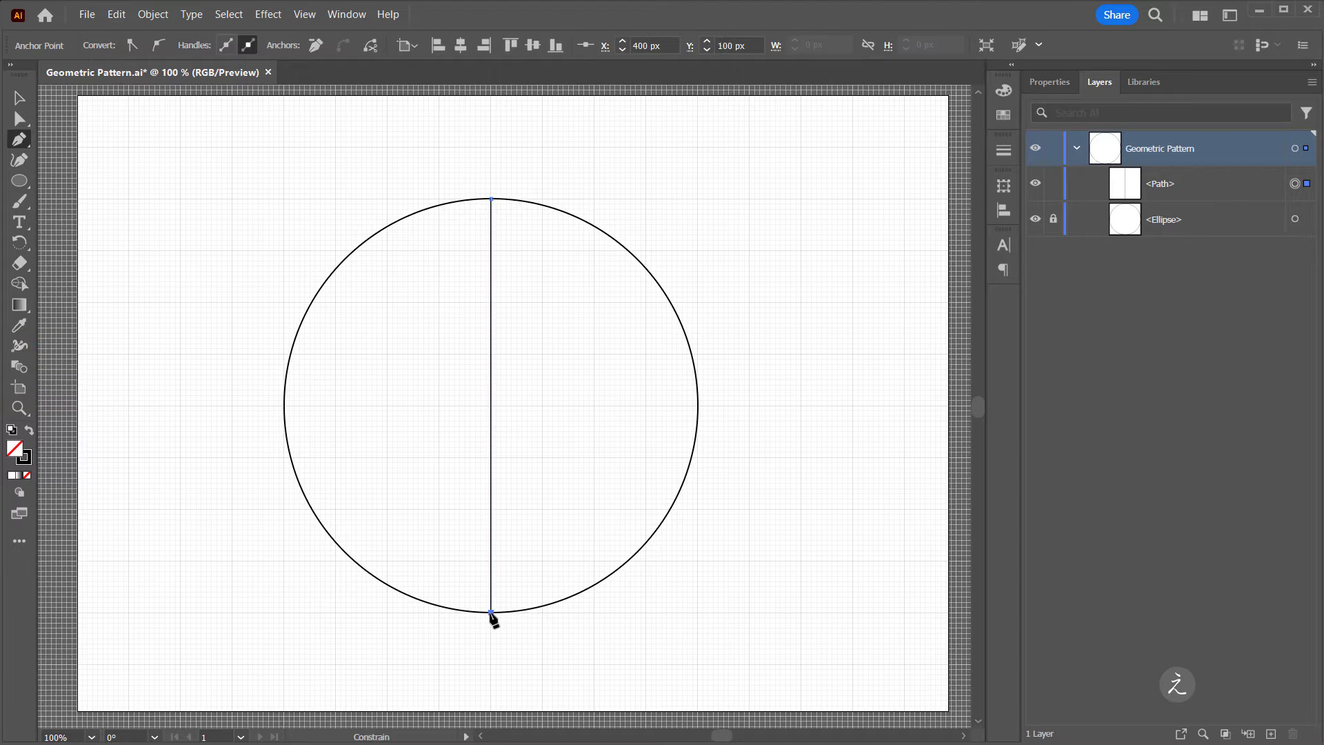
pyautogui.click(25, 104)
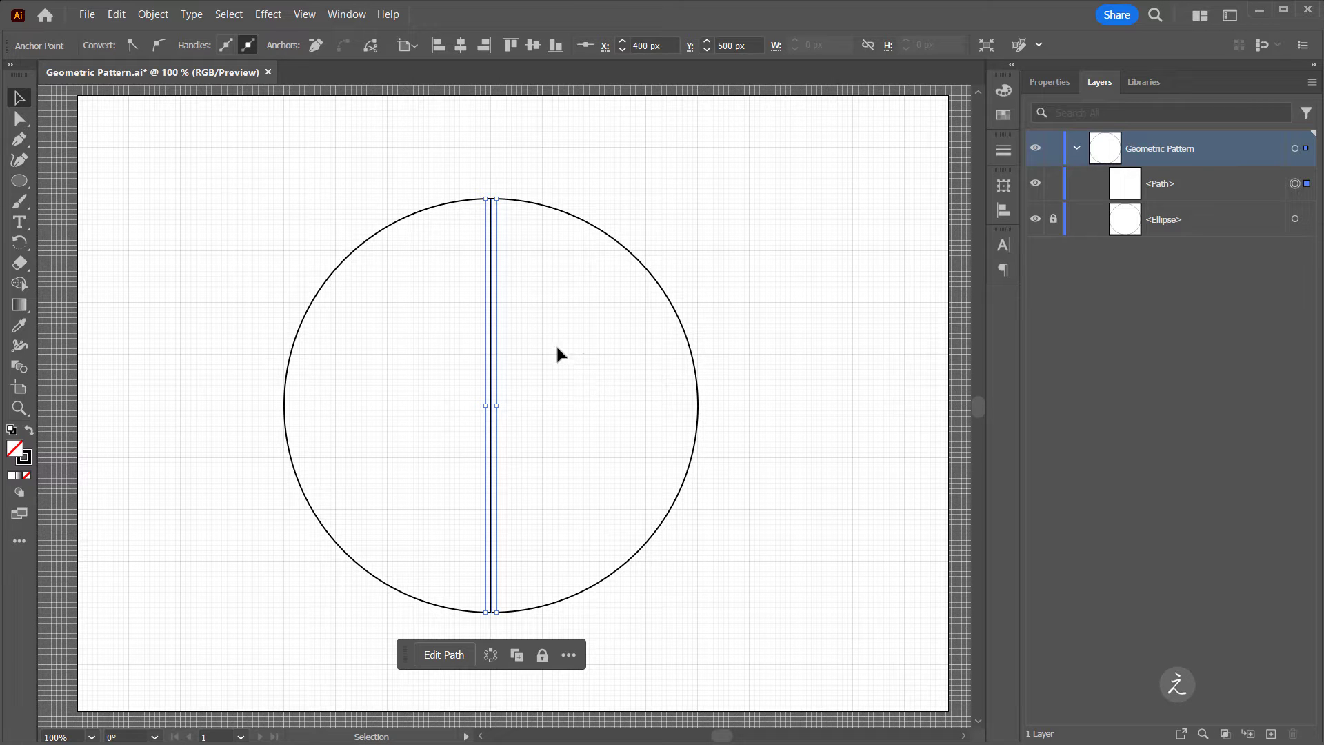
# Copy the vertical line, paste it in front and rotate the copy 90° into a horizontal diameter.
pyautogui.click(116, 14)
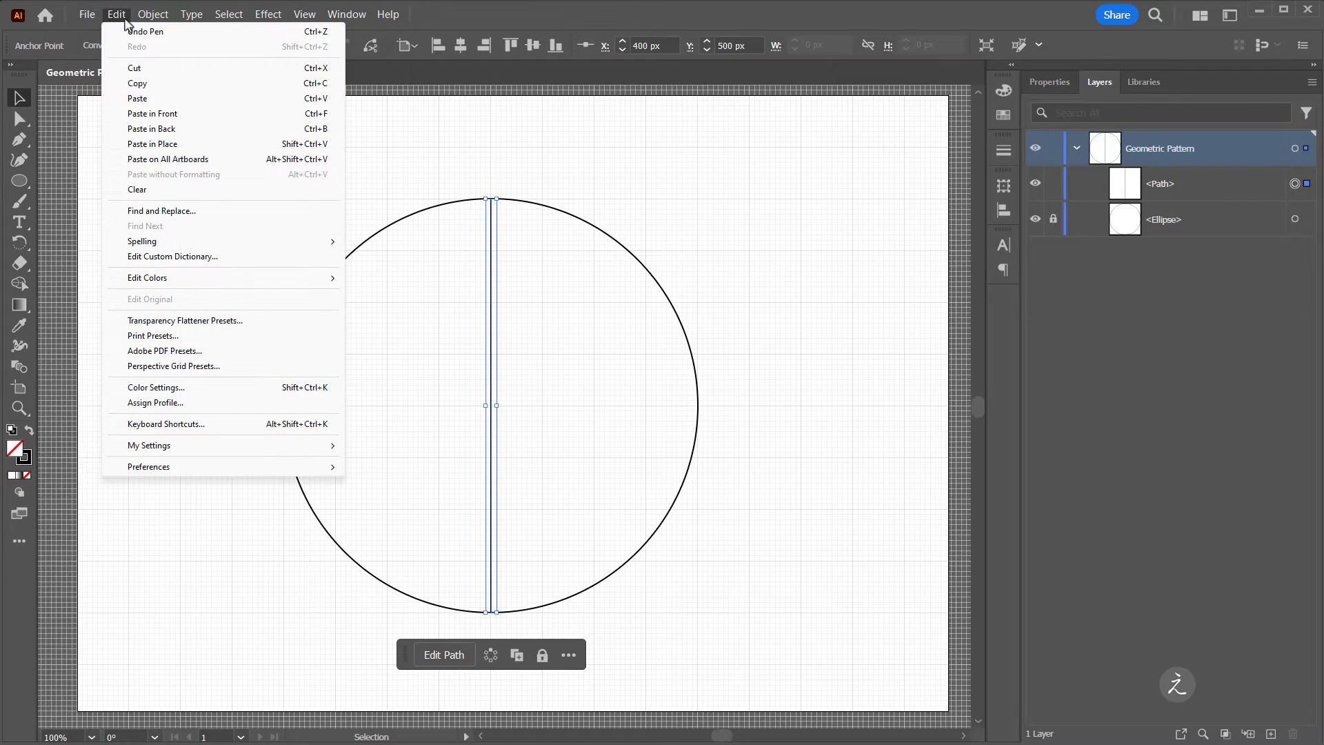
pyautogui.click(172, 84)
pyautogui.click(118, 17)
pyautogui.click(214, 114)
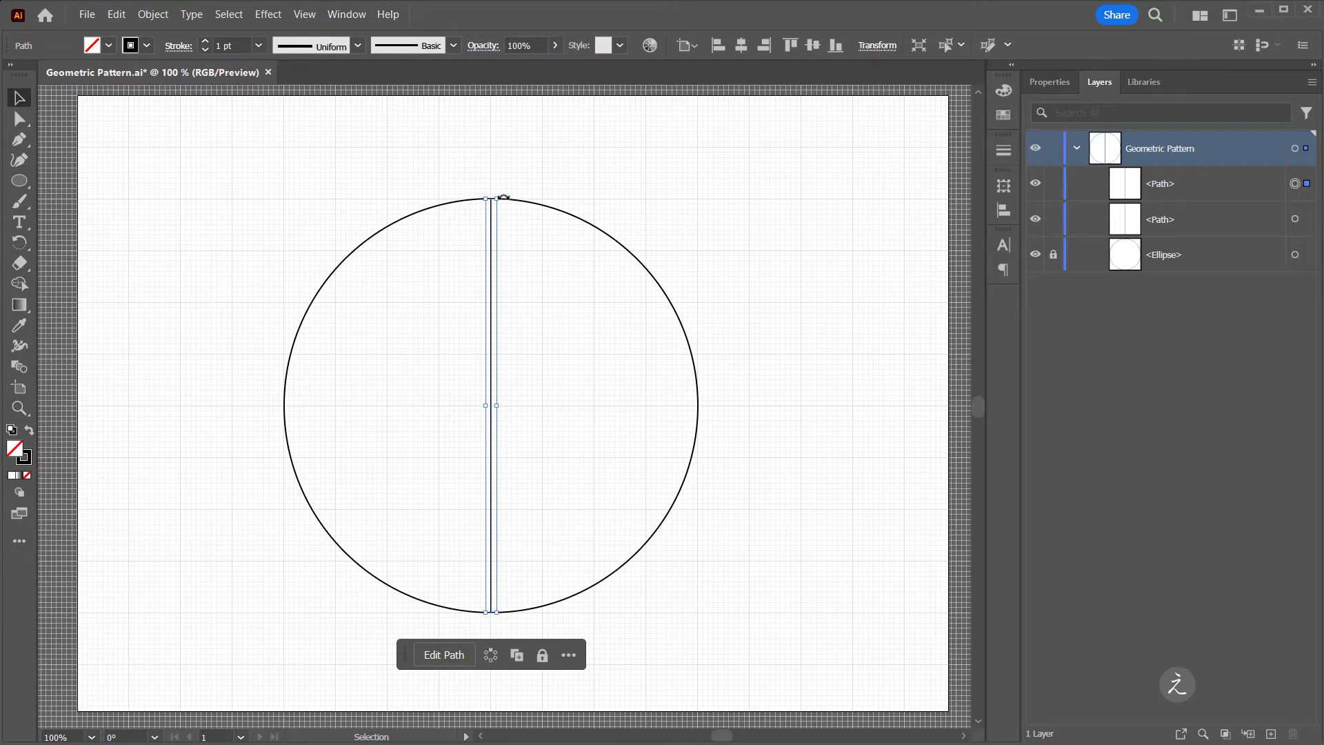
pyautogui.moveTo(504, 197); pyautogui.dragTo(706, 343)
pyautogui.click(759, 339)
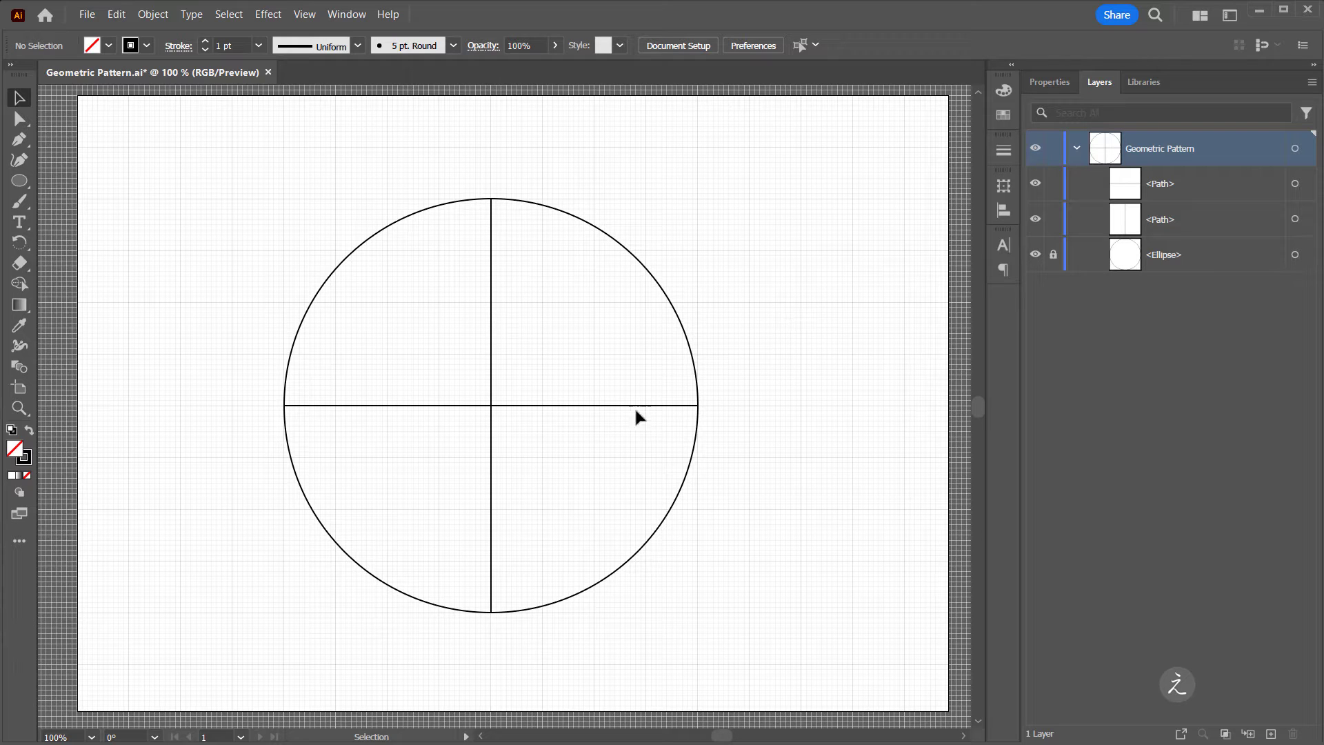
# Select the vertical and horizontal lines and make a copy of both rotated 45° about the circle's centre.
pyautogui.moveTo(414, 345); pyautogui.dragTo(550, 454)
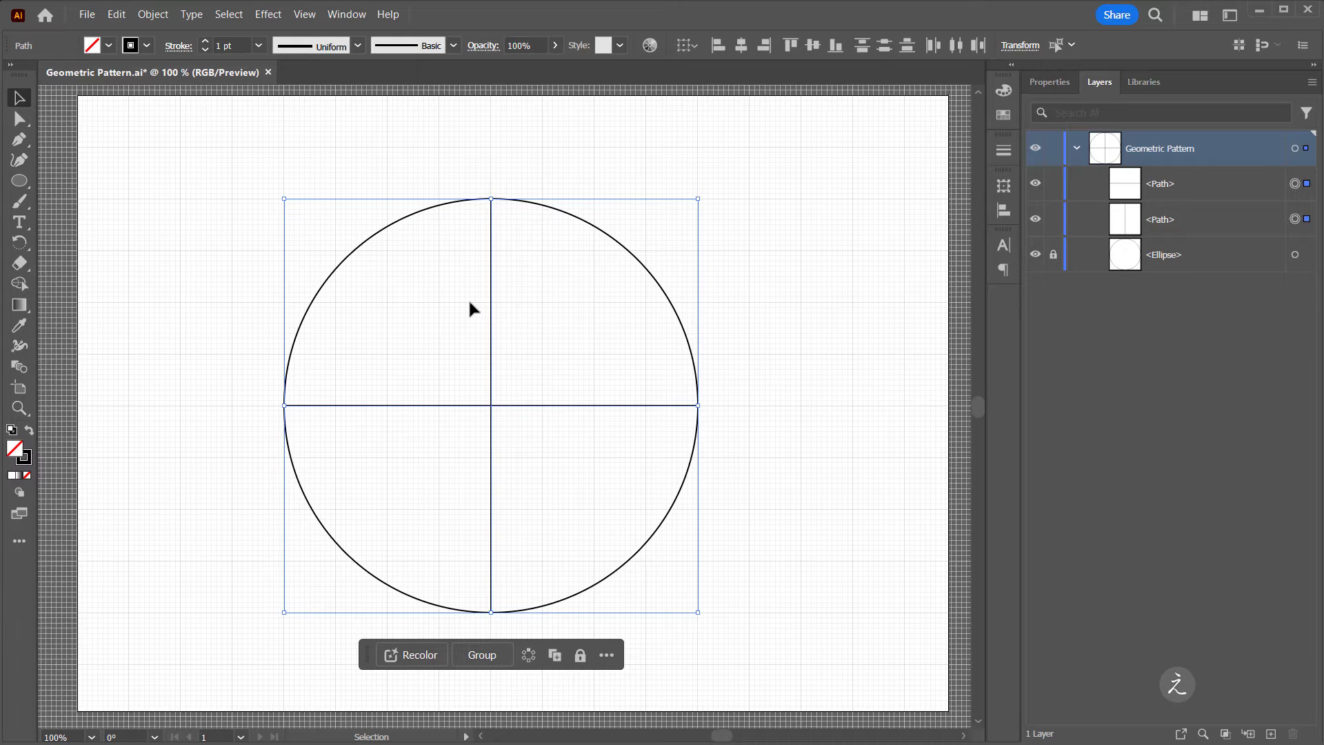
pyautogui.click(20, 242)
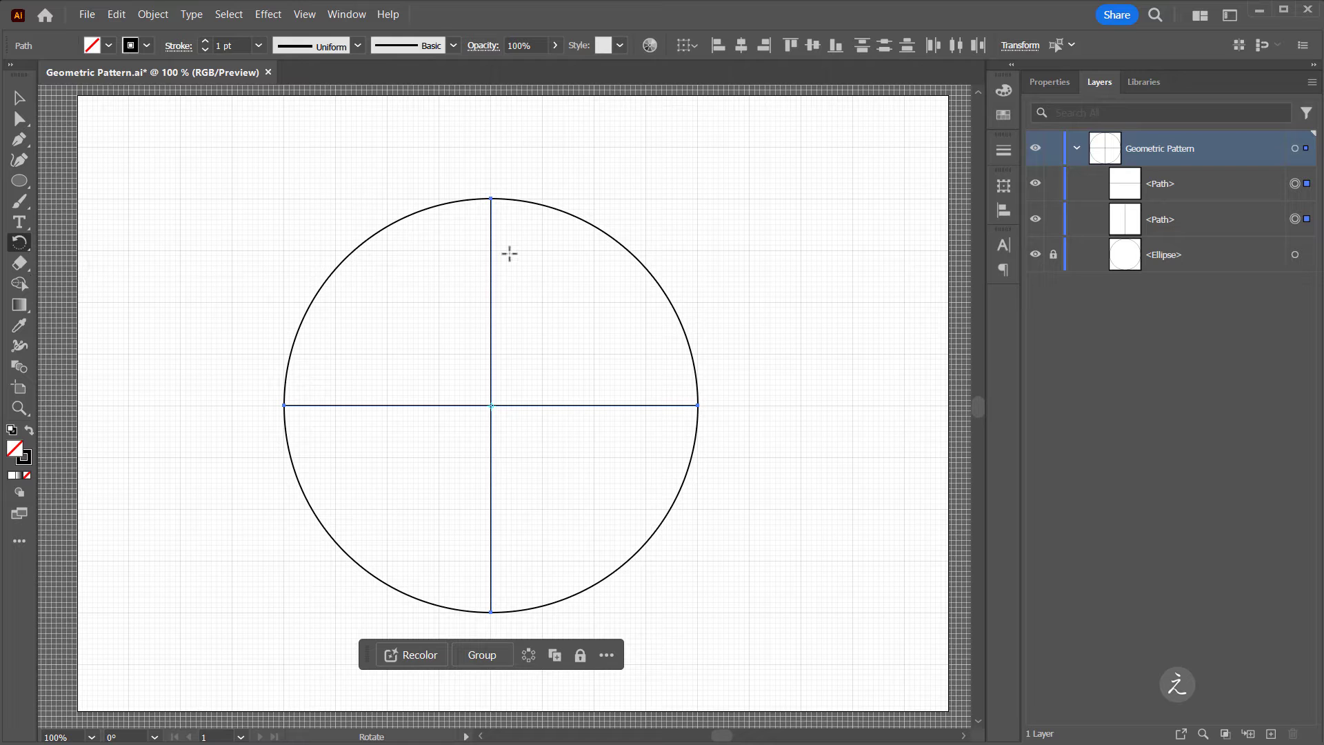
pyautogui.moveTo(511, 251); pyautogui.dragTo(567, 299)
pyautogui.press('v')
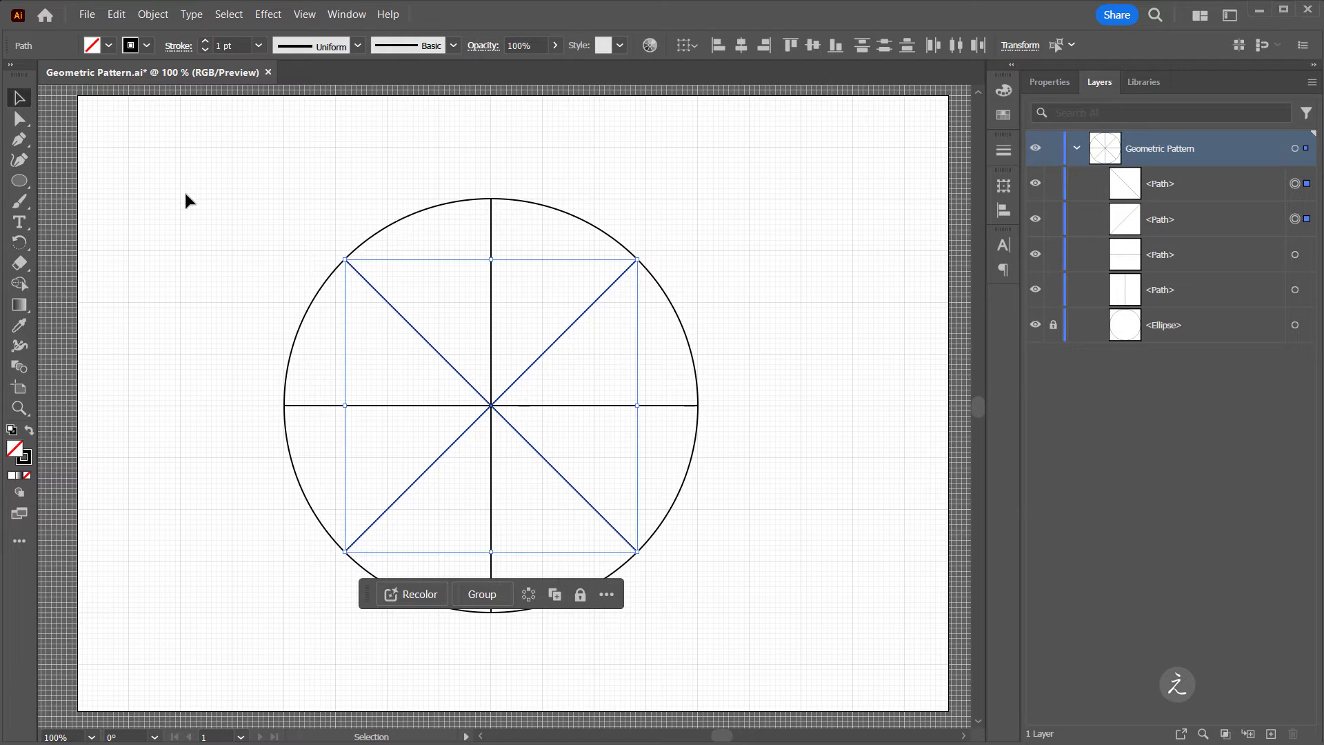
pyautogui.click(205, 209)
# Select all four lines crossing the circle and group them.
pyautogui.moveTo(373, 325); pyautogui.dragTo(560, 453)
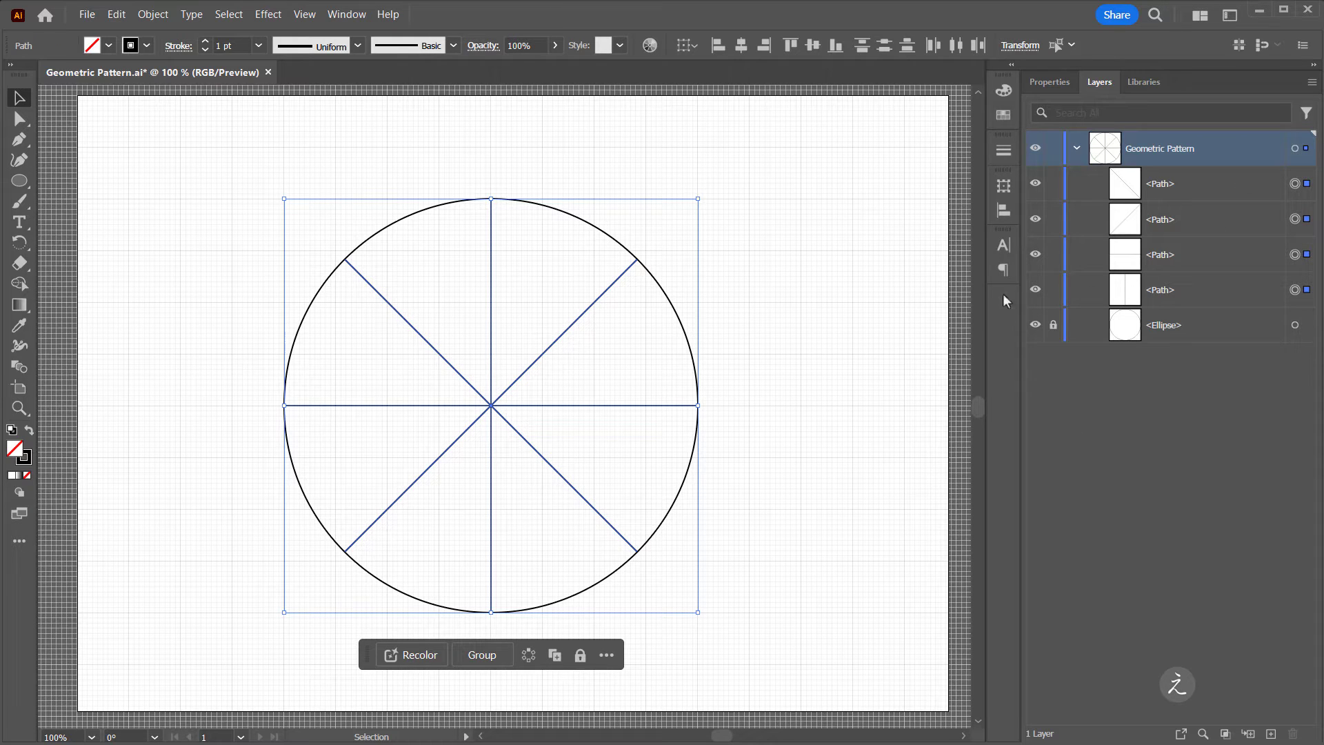
pyautogui.click(152, 14)
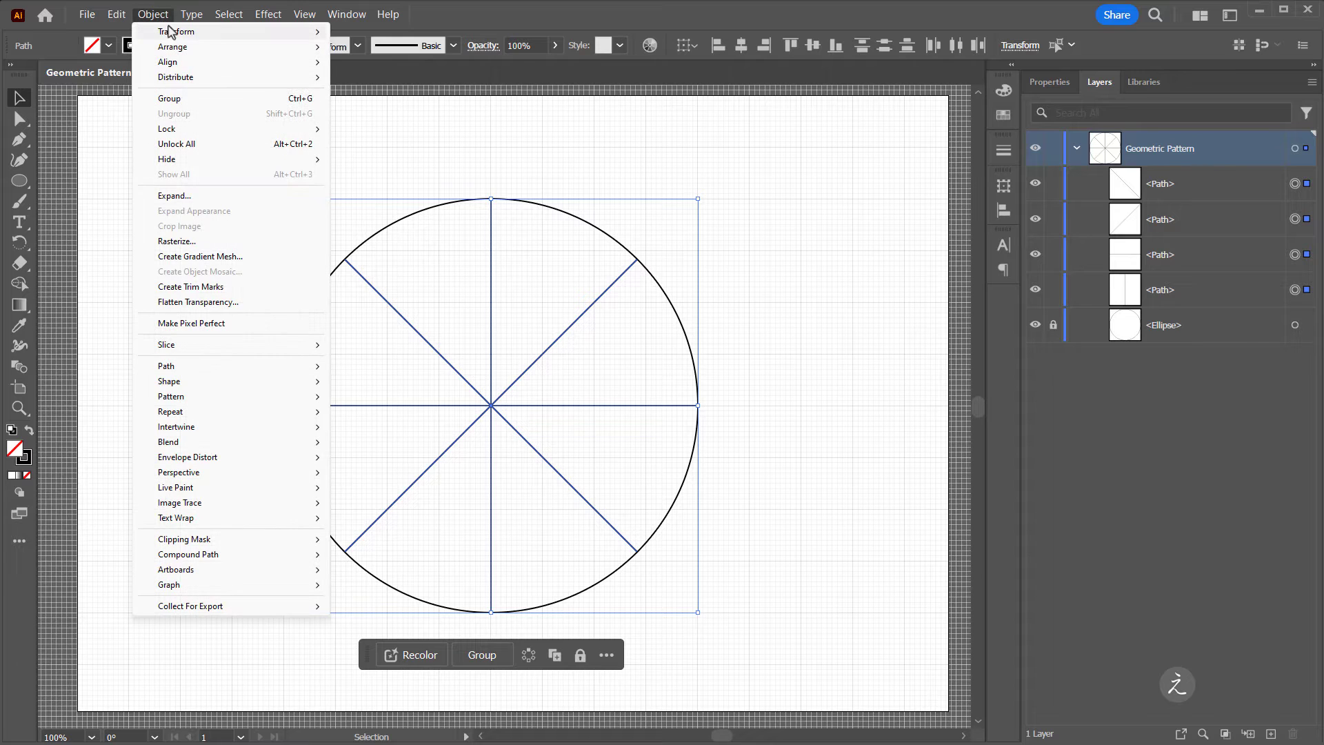
pyautogui.click(219, 100)
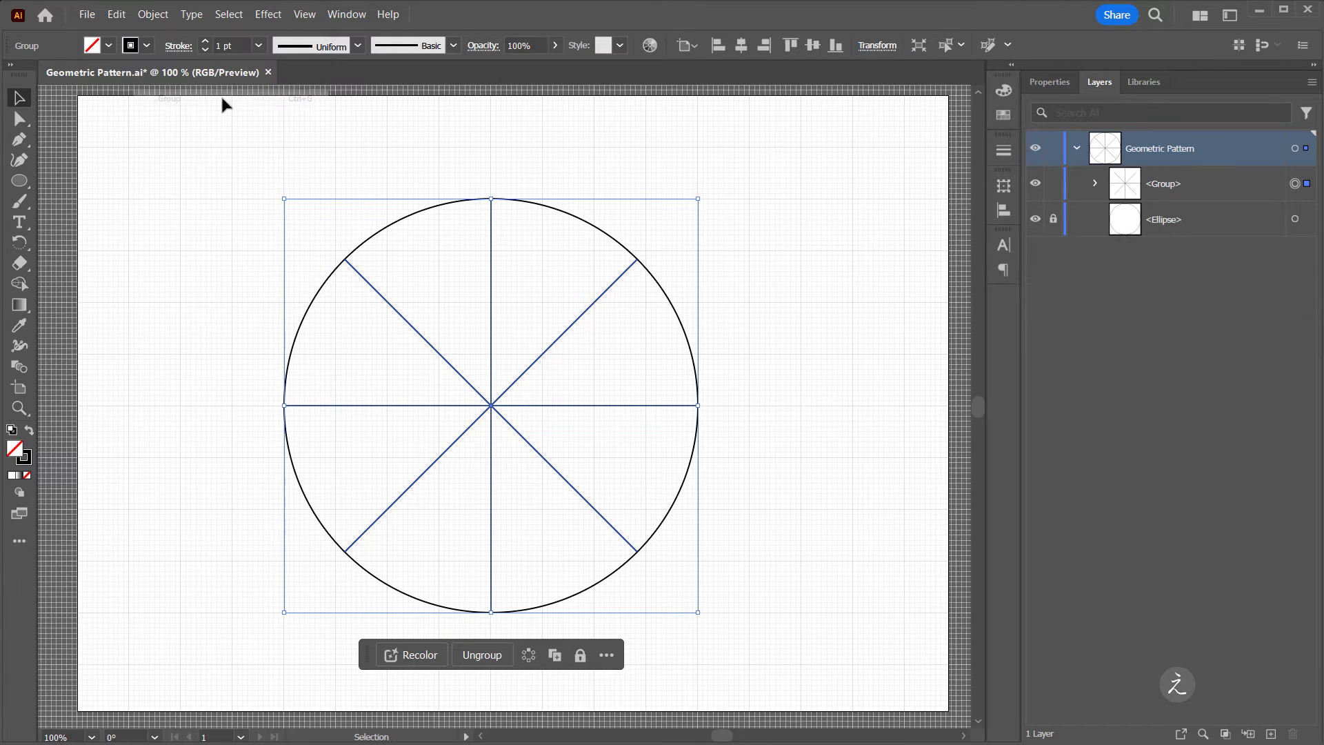
# Rename the group of lines as Lines and lock it.
pyautogui.doubleClick(1180, 188)
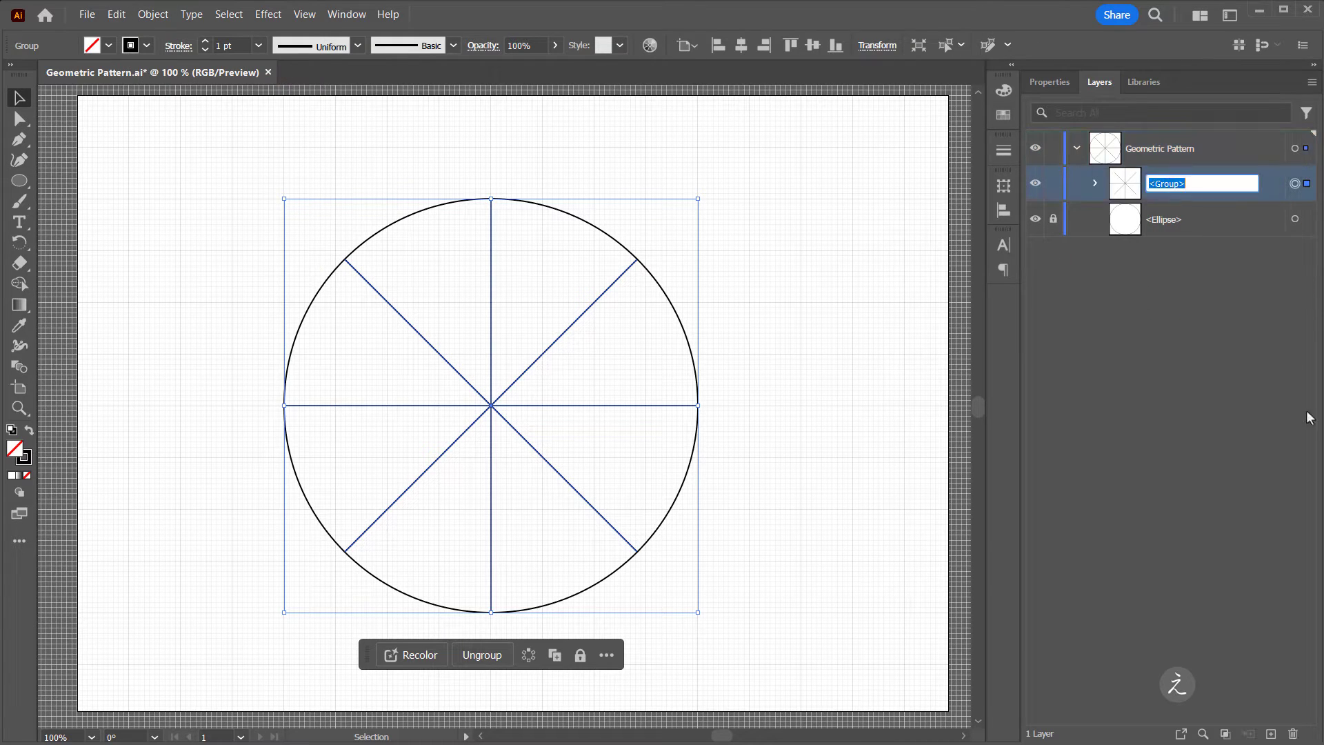
pyautogui.write('Lines')
pyautogui.click(898, 375)
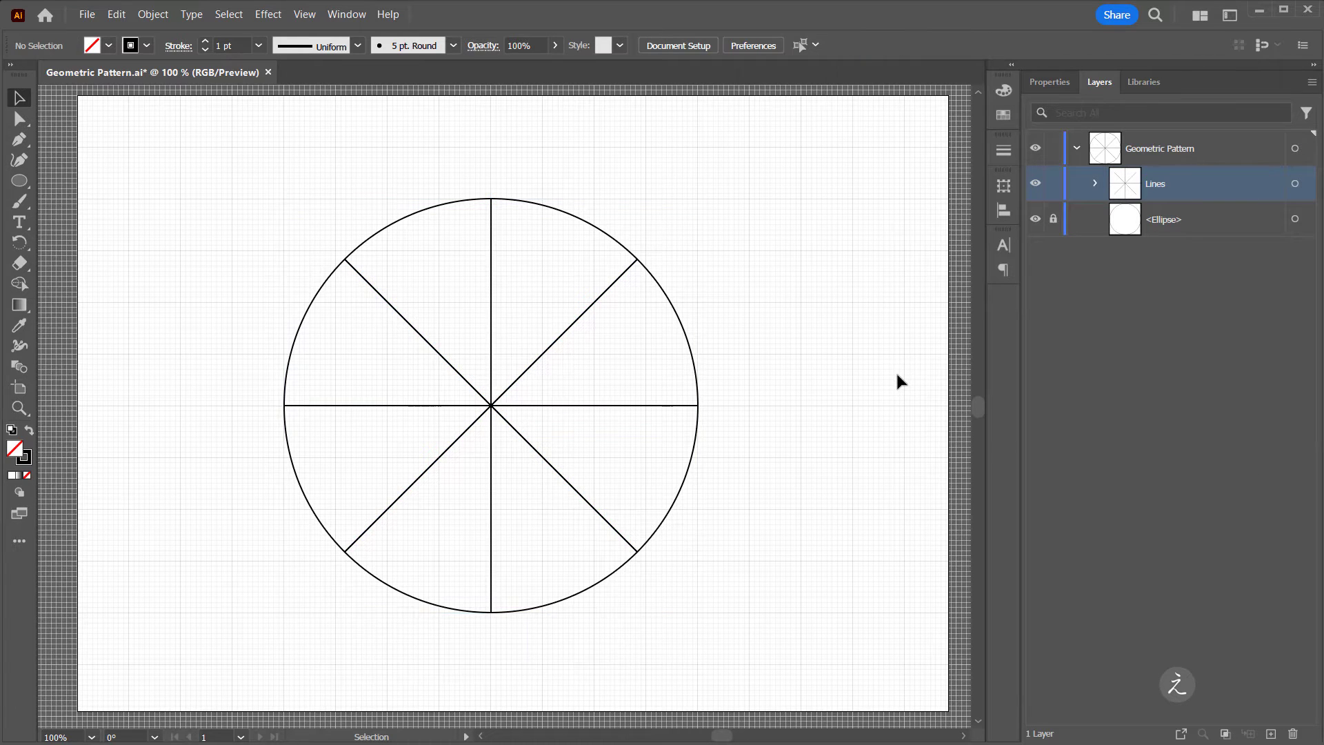
pyautogui.click(1053, 185)
# Draw a 50 px by 50 px square above the circle's centre, with one side on the vertical line and its lower-right corner on the diagonal.
pyautogui.click(17, 184)
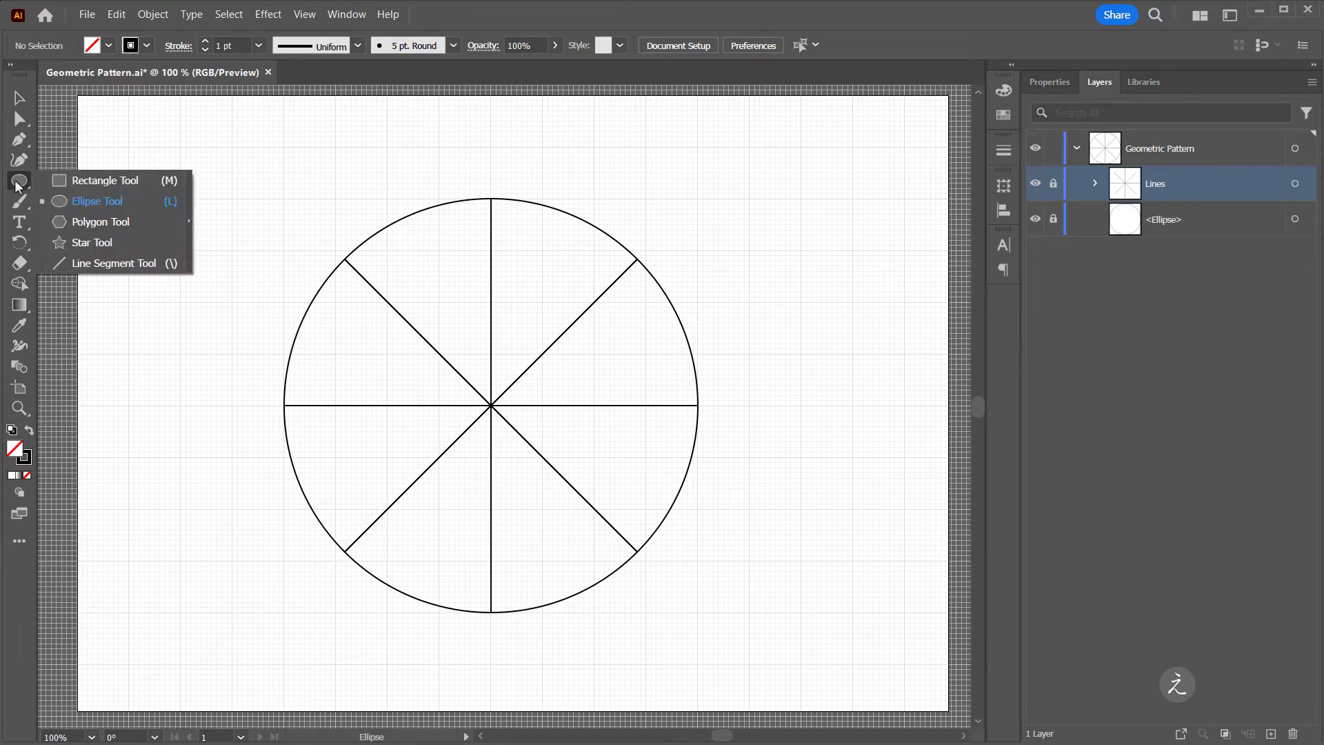
pyautogui.click(84, 181)
pyautogui.scroll(1, 511, 373)
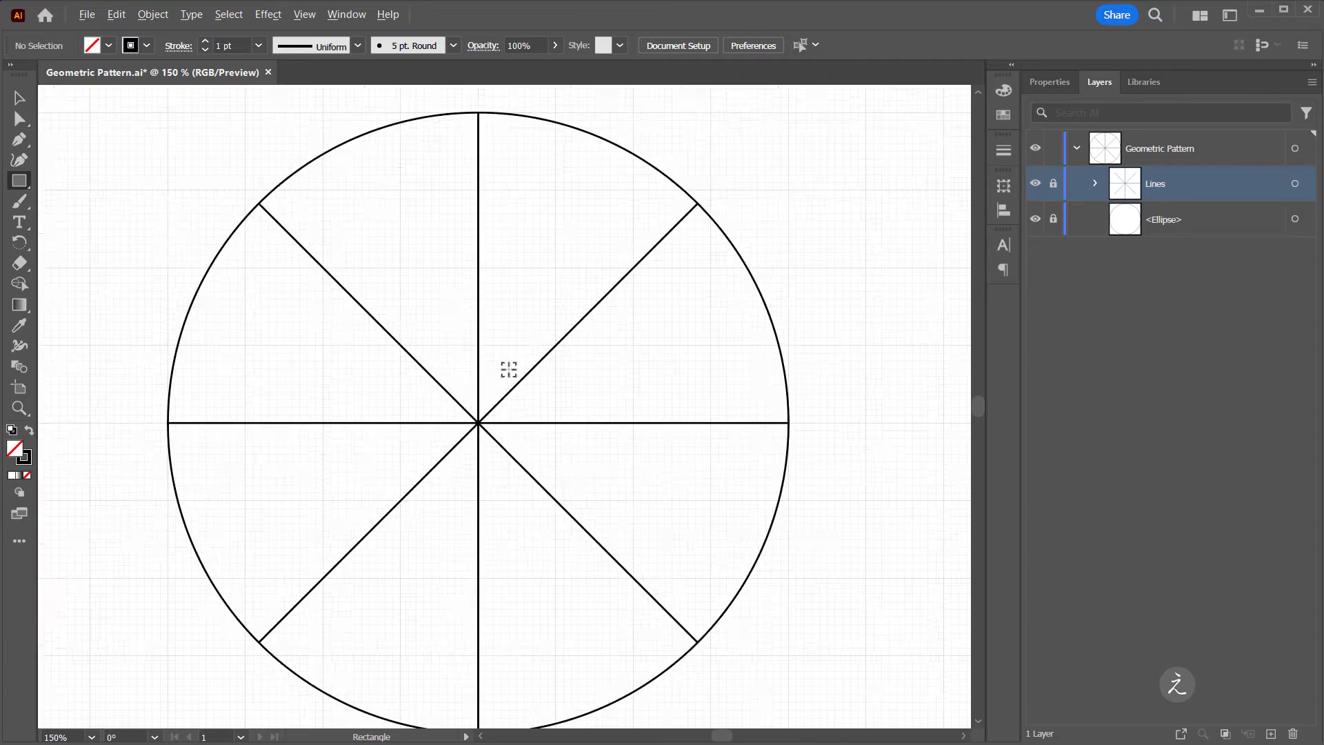
pyautogui.scroll(1, 509, 370)
pyautogui.scroll(1, 414, 310)
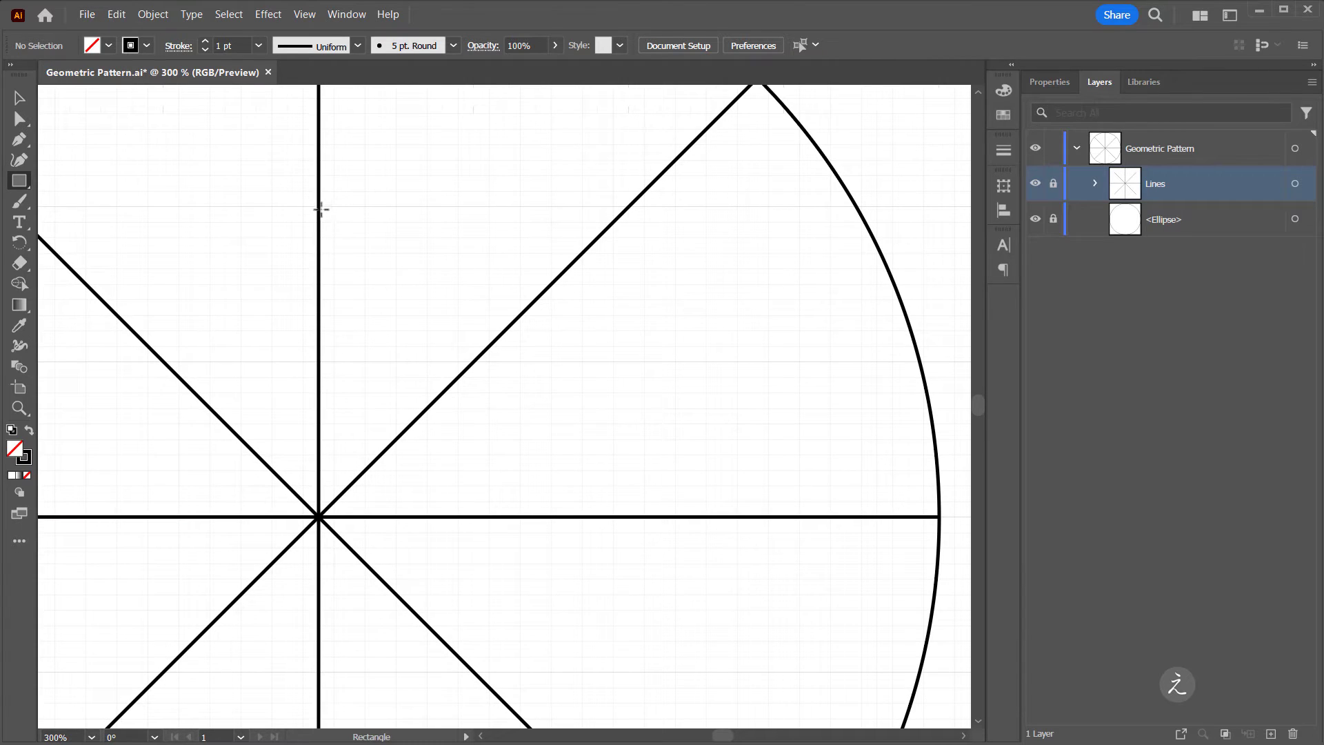
pyautogui.moveTo(319, 207)
pyautogui.mouseDown()
pyautogui.moveTo(387, 287)
pyautogui.moveTo(489, 360)
pyautogui.moveTo(475, 360)
pyautogui.mouseUp()
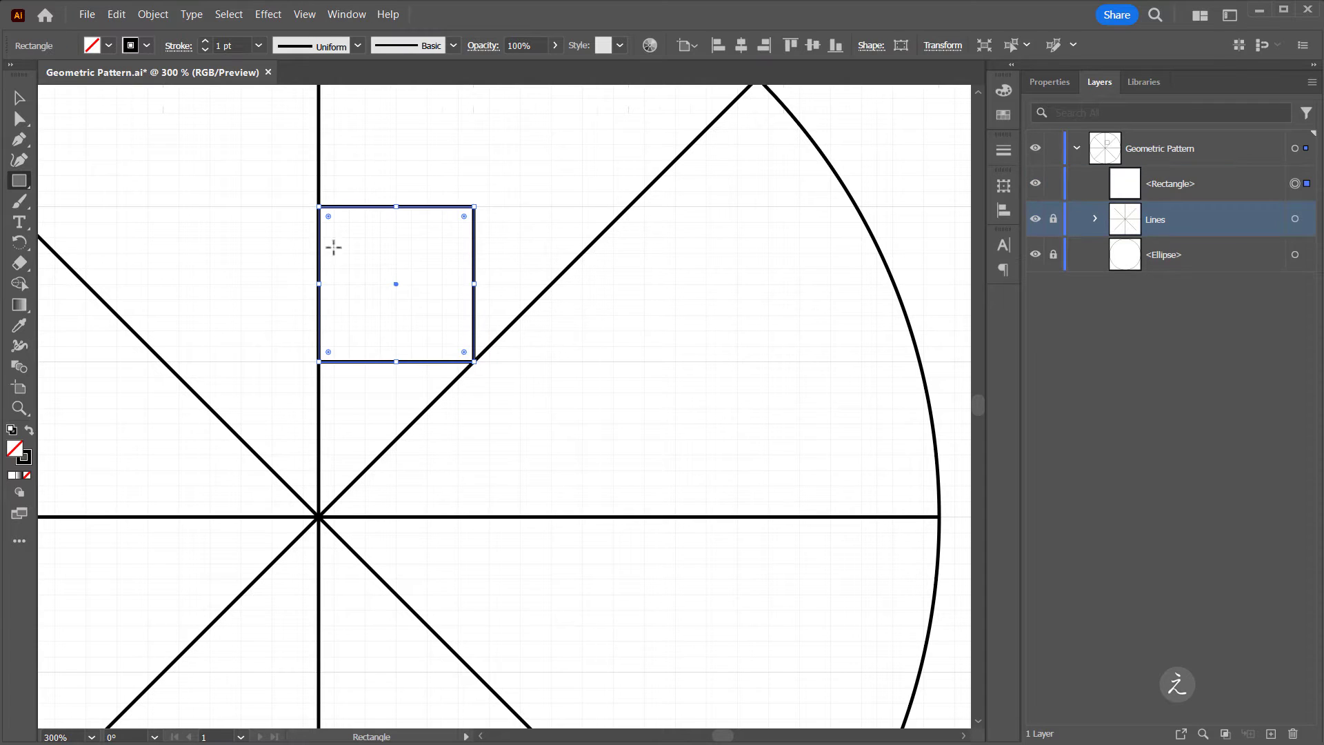
pyautogui.click(20, 97)
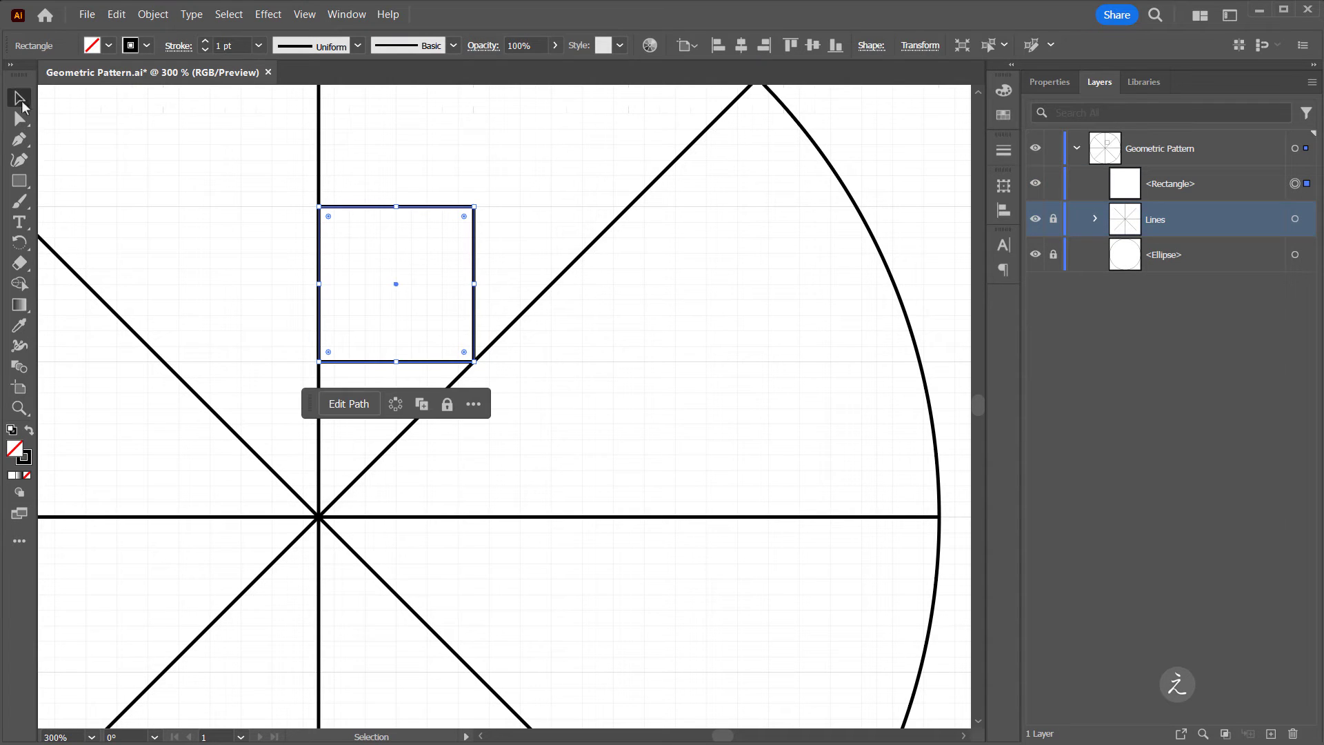
pyautogui.click(1049, 88)
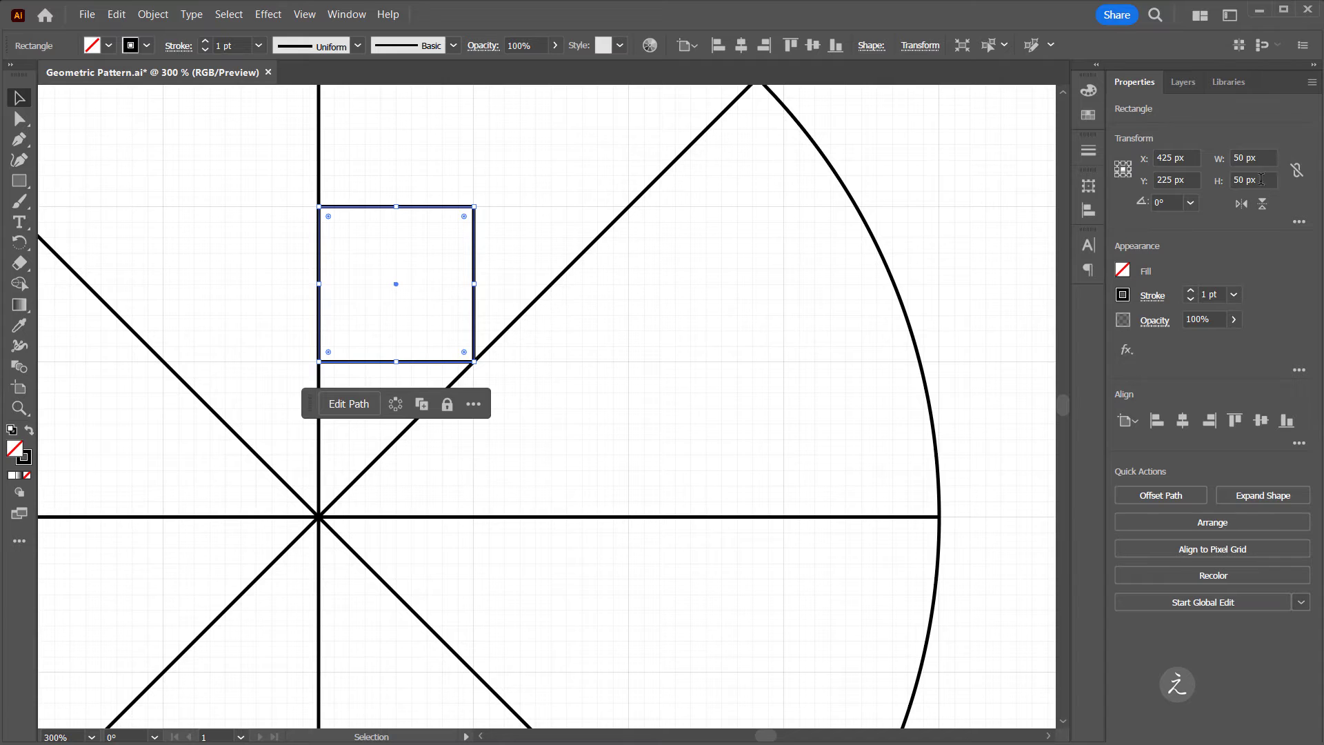
# Rotate the square 45° and centre it on the vertical line at X 400 px, Y 214.6447 px.
pyautogui.scroll(-1, 730, 304)
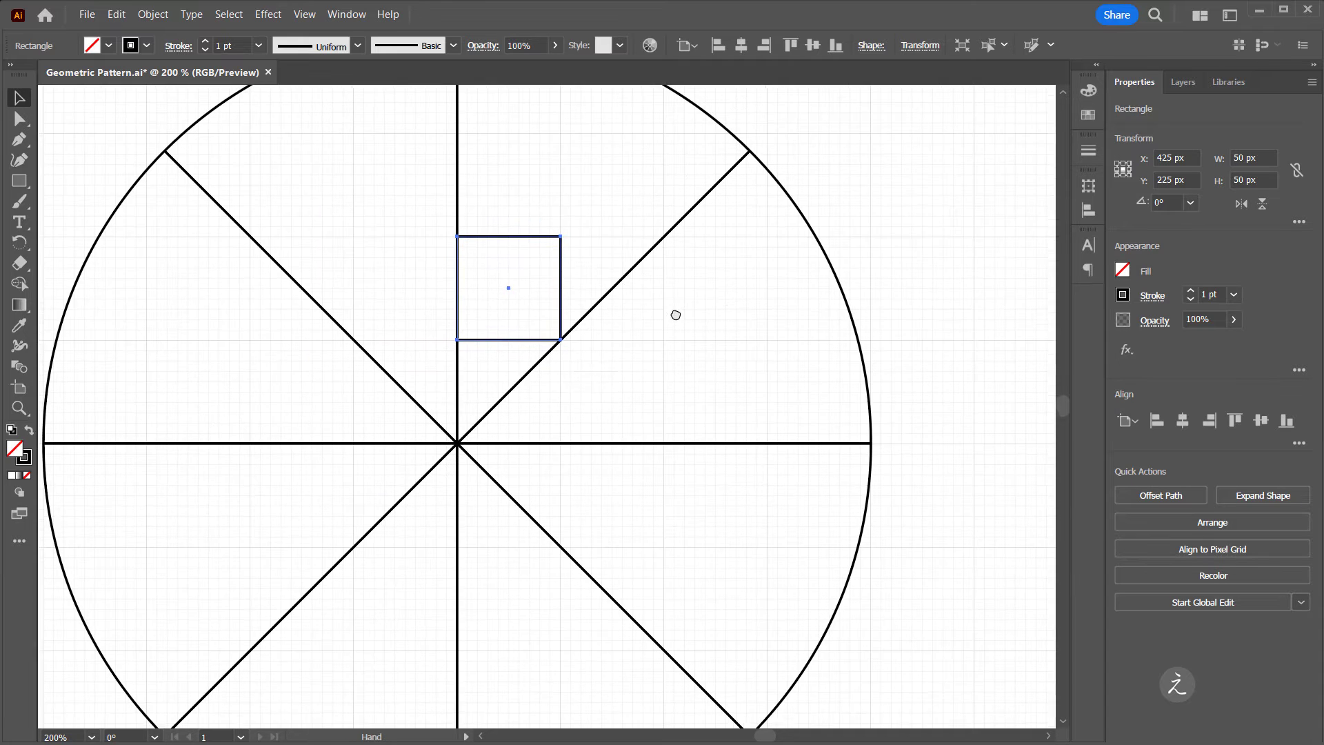
pyautogui.moveTo(676, 316); pyautogui.dragTo(685, 302)
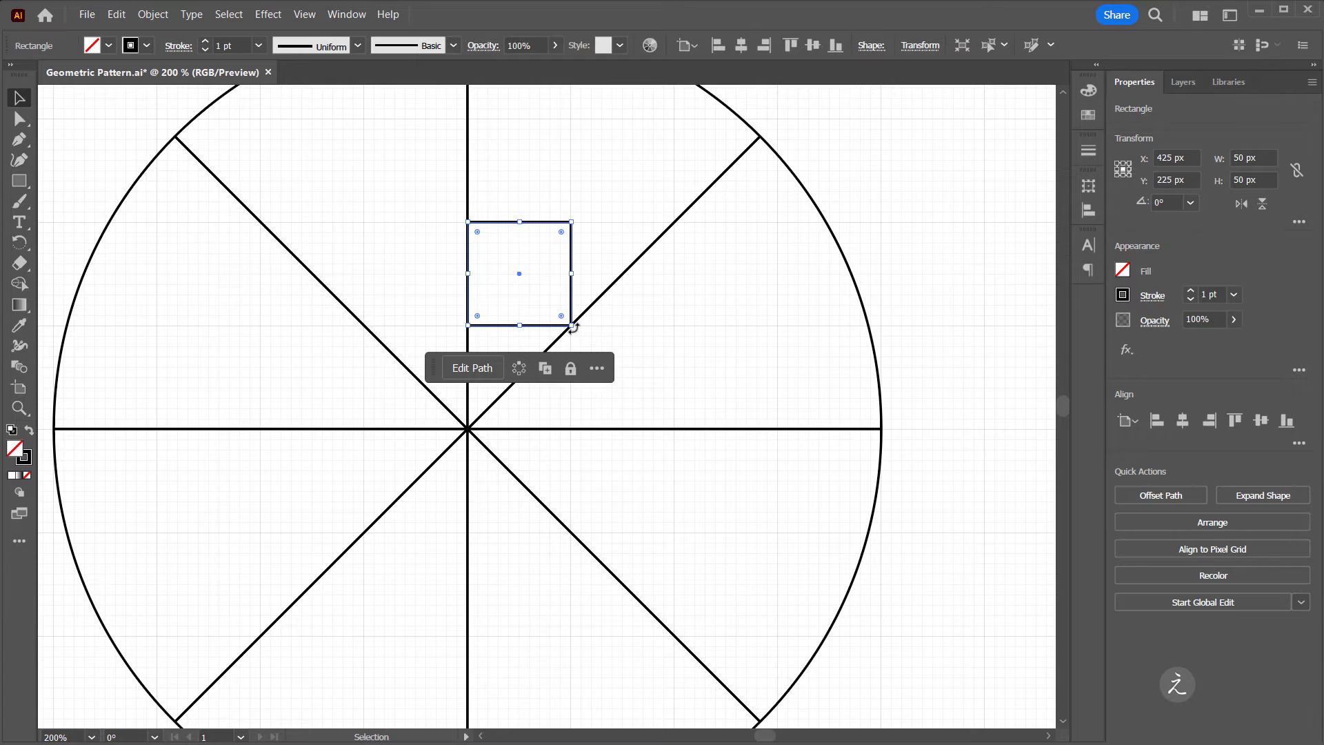
pyautogui.moveTo(573, 327); pyautogui.dragTo(604, 294)
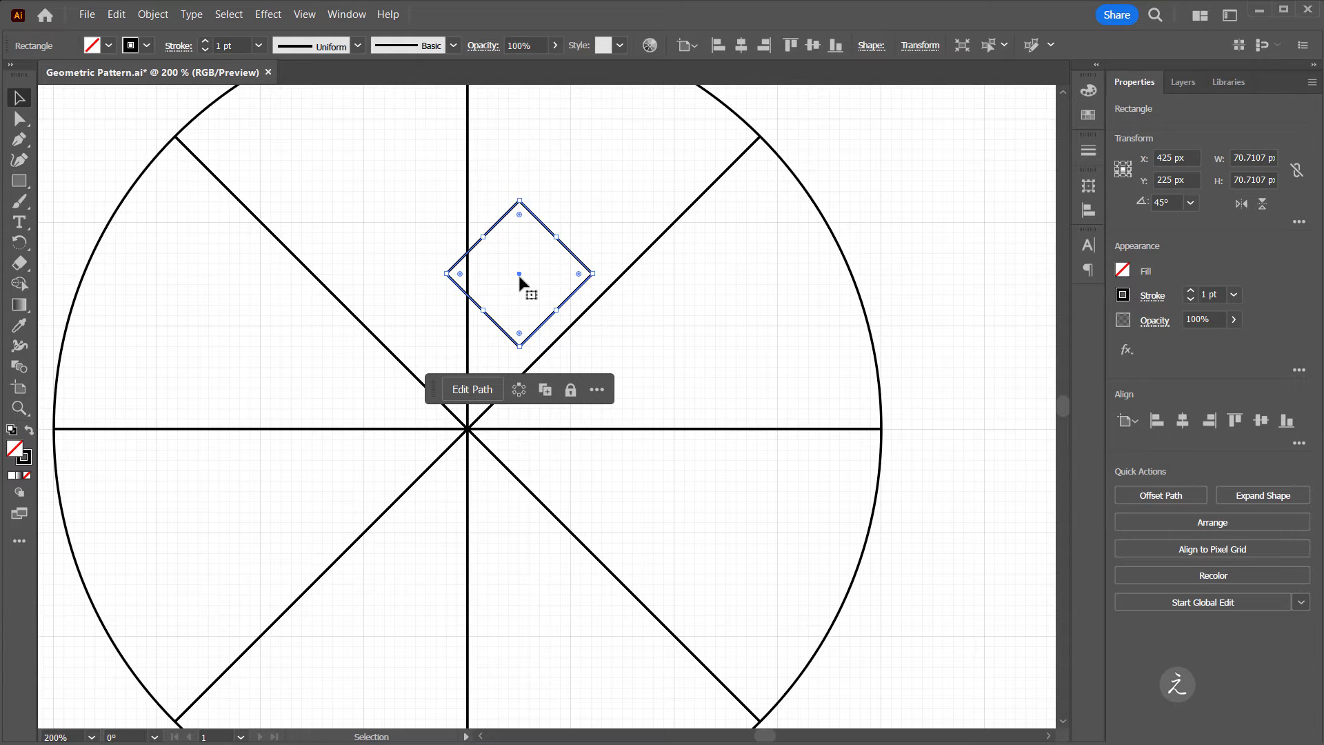
pyautogui.moveTo(519, 276); pyautogui.dragTo(467, 257)
# Duplicate the rotated square straight down the vertical line to Y 385.3553 px, mirroring it below the circle's centre.
pyautogui.scroll(-2, 538, 311)
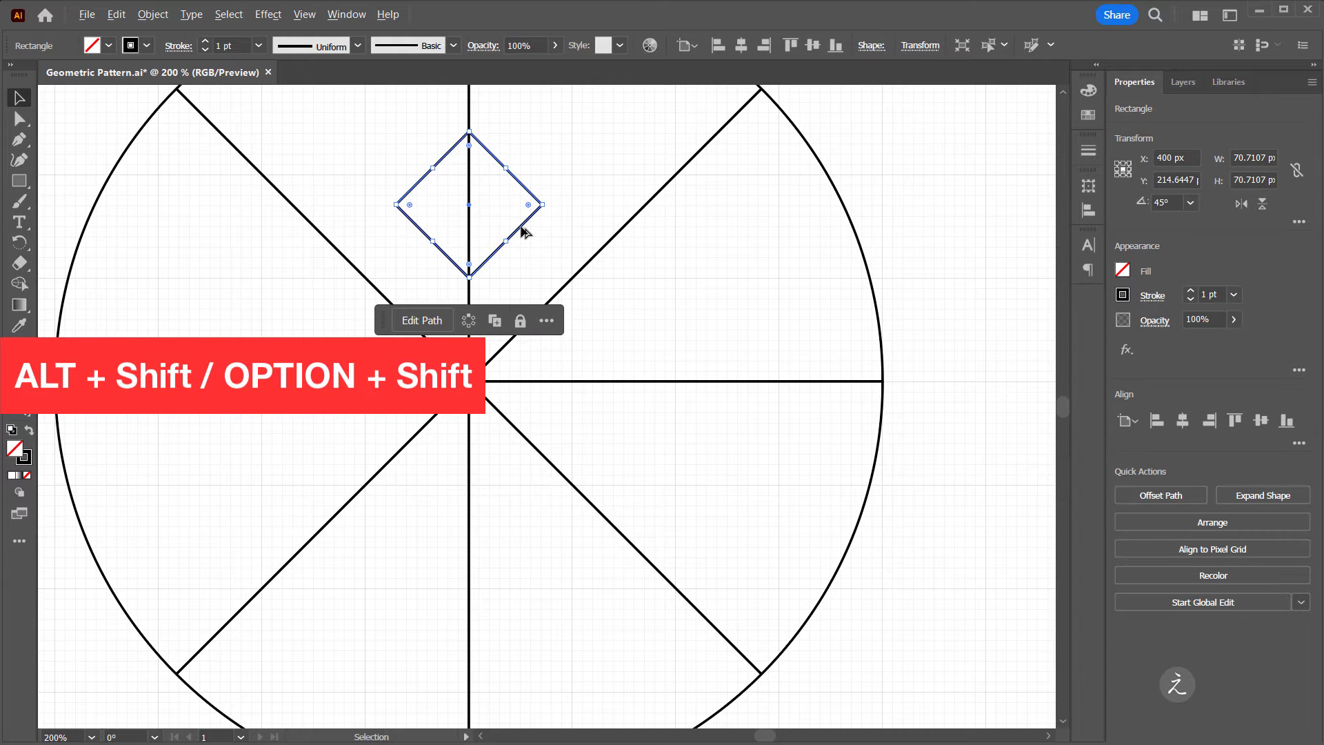
pyautogui.moveTo(522, 231); pyautogui.dragTo(524, 585)
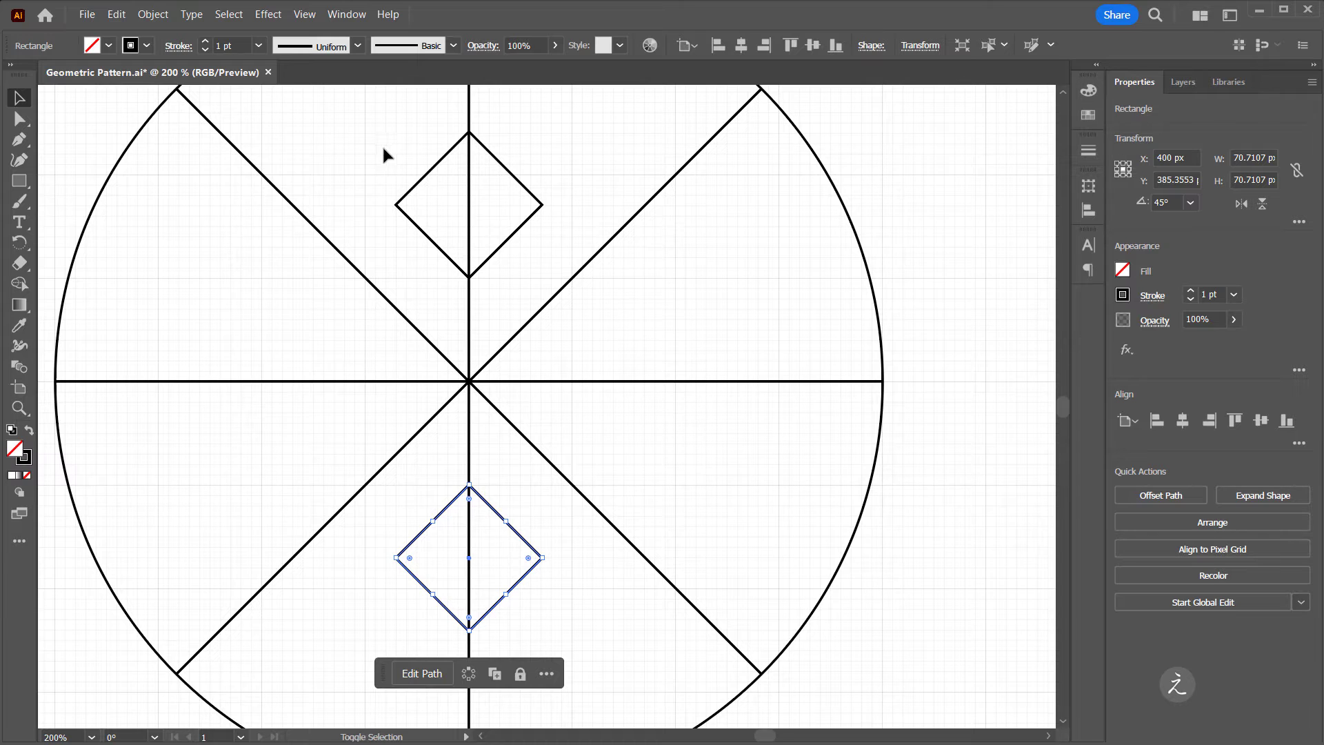
# Select both rotated squares, copy and paste them in front, and rotate the copies 90° onto the horizontal line.
pyautogui.moveTo(383, 147); pyautogui.dragTo(434, 198)
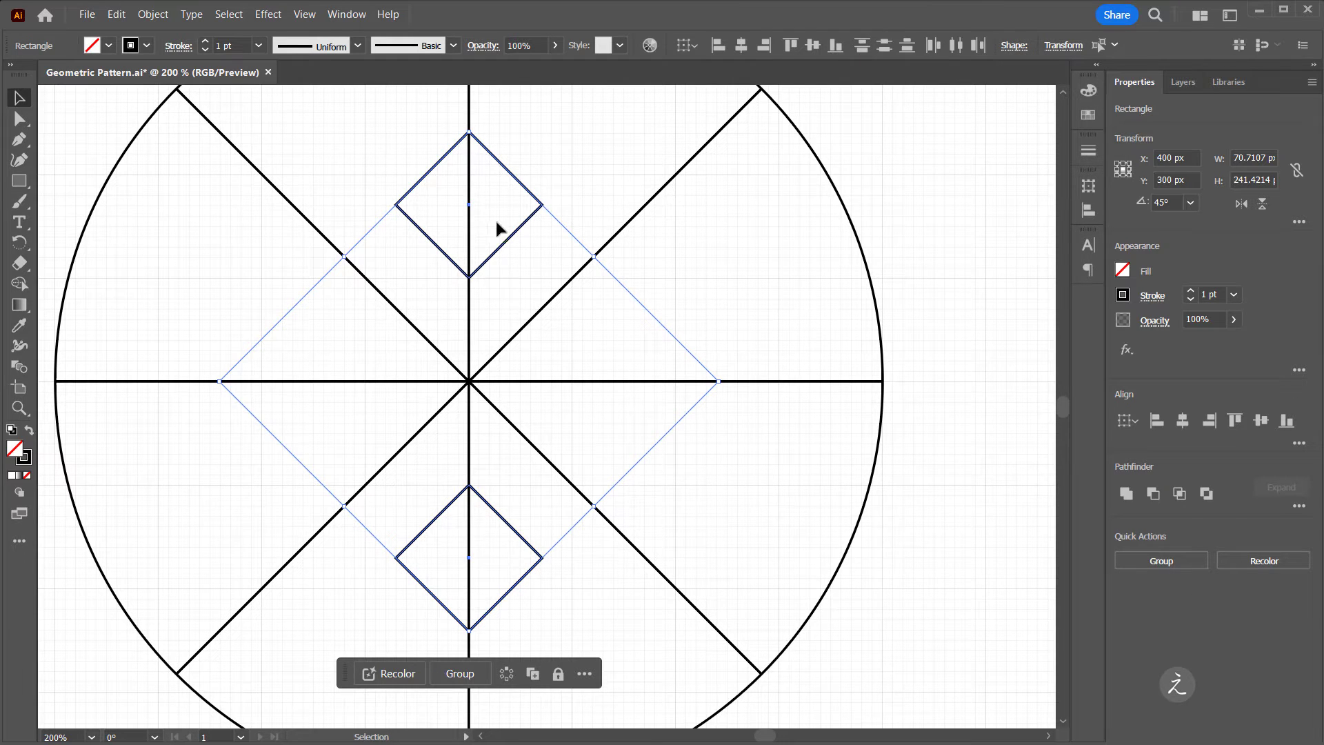
pyautogui.click(117, 14)
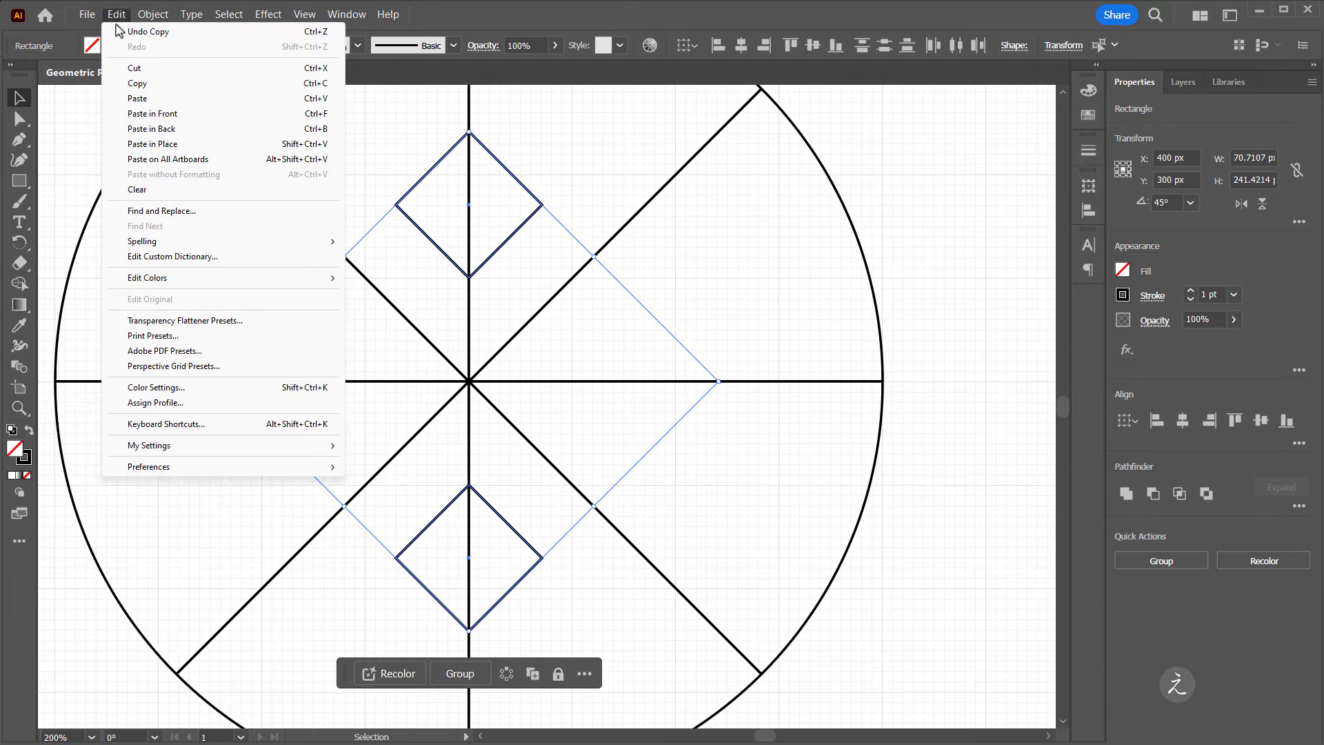
pyautogui.click(152, 84)
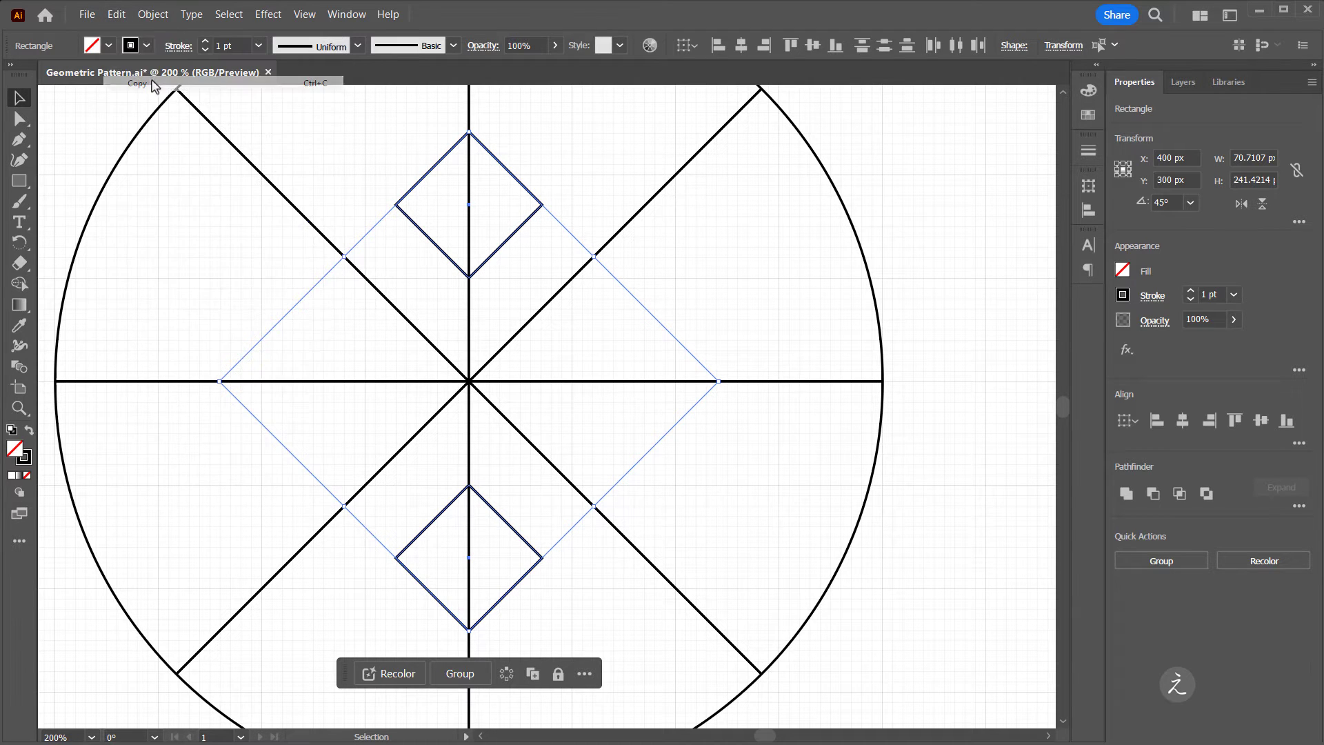
pyautogui.click(121, 15)
pyautogui.click(173, 114)
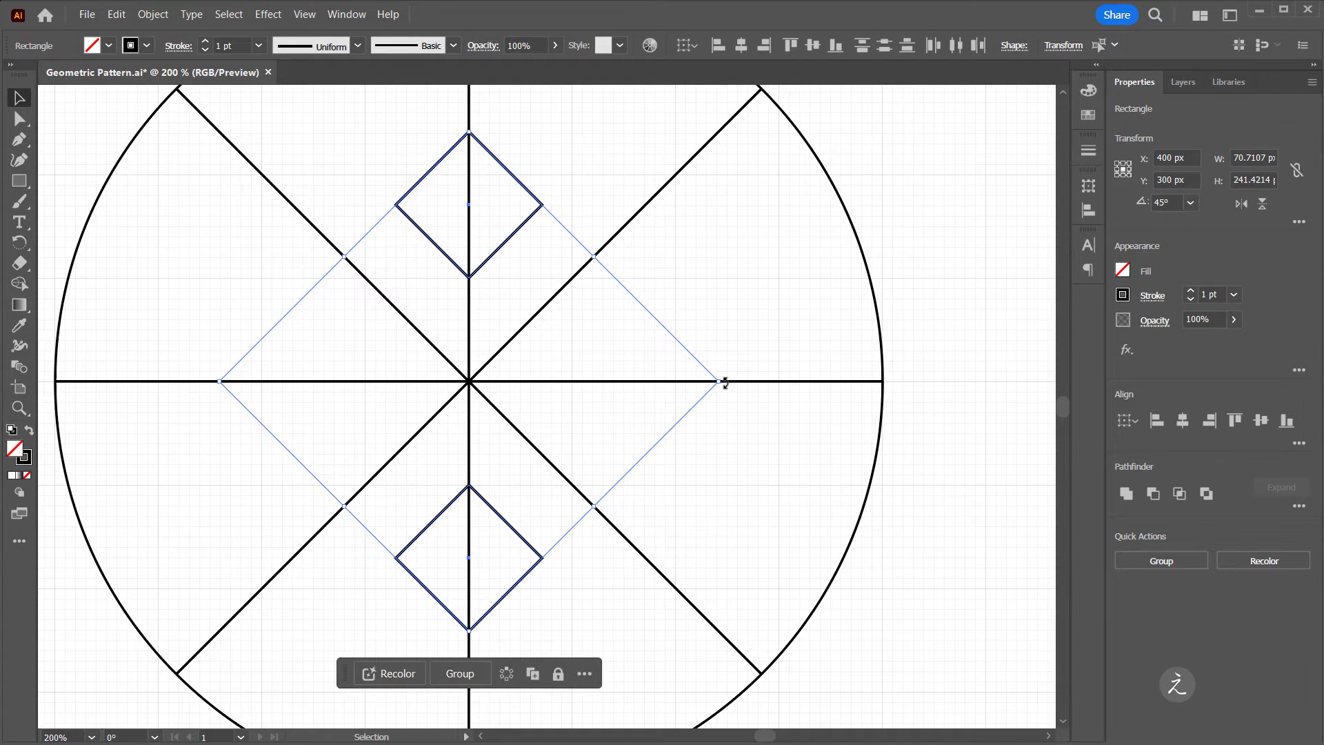
pyautogui.moveTo(724, 383); pyautogui.dragTo(556, 680)
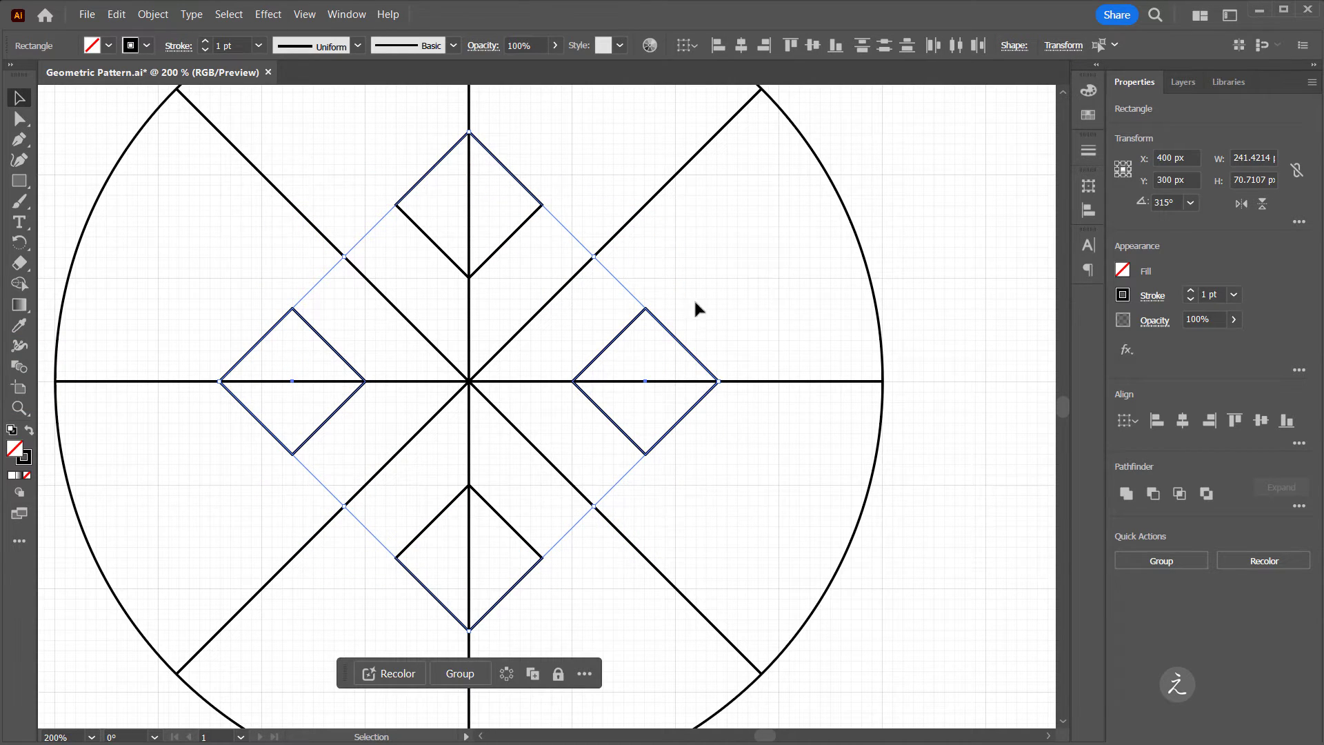
# Select all four rotated squares, paste a copy in front, and rotate it 45° so the new squares sit on the diagonals.
pyautogui.moveTo(196, 176); pyautogui.dragTo(769, 594)
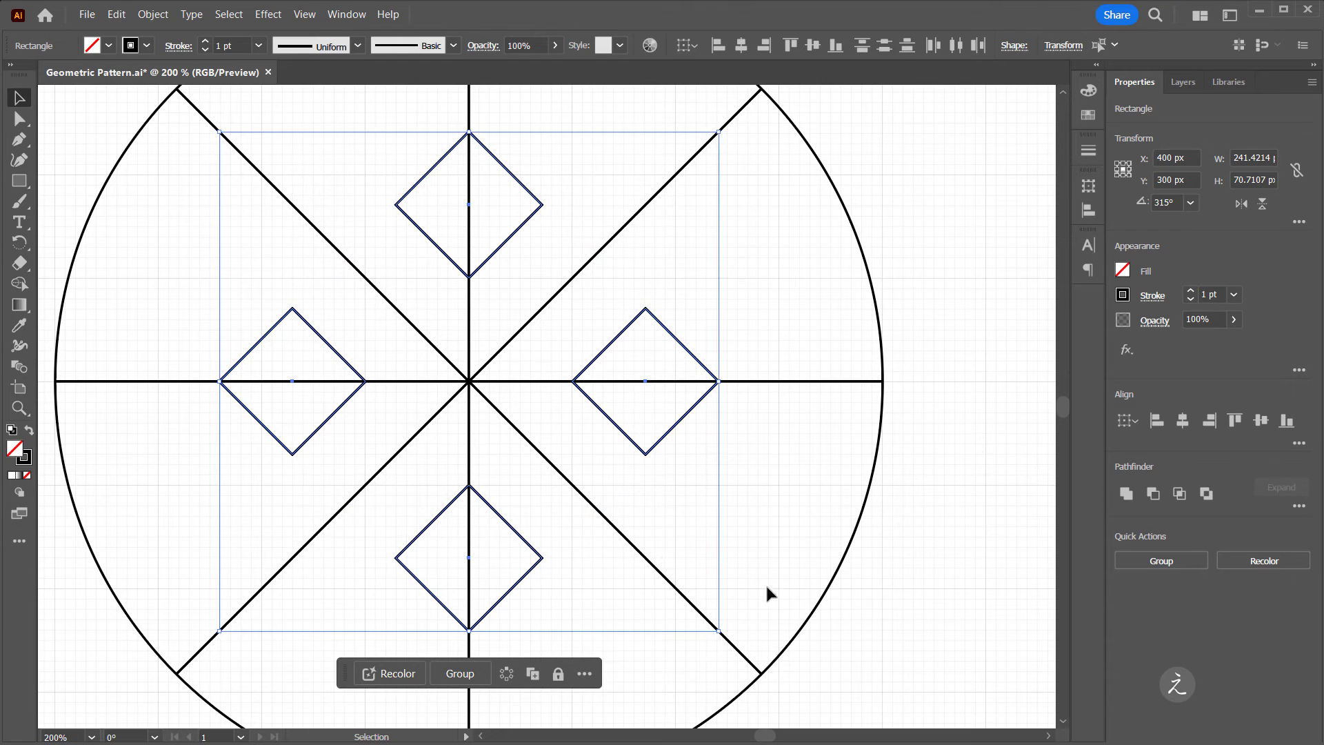
pyautogui.click(1184, 82)
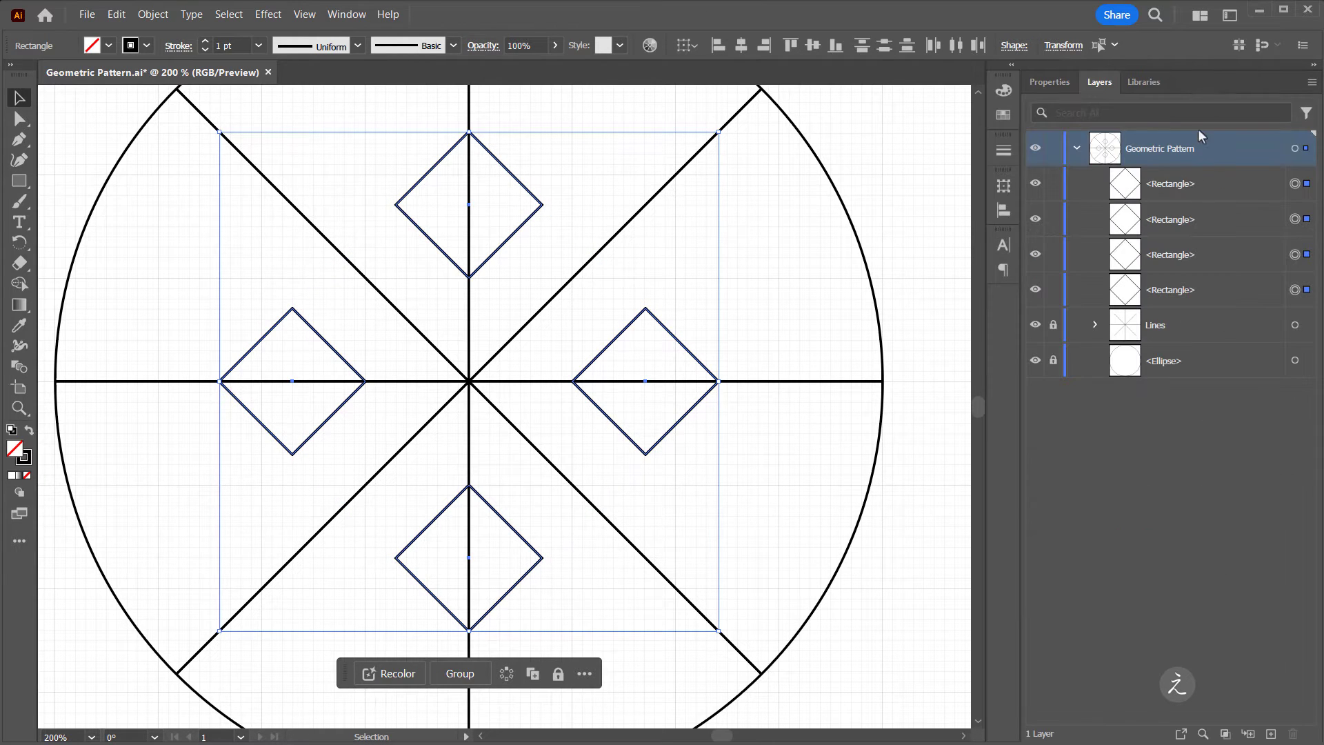
pyautogui.click(116, 15)
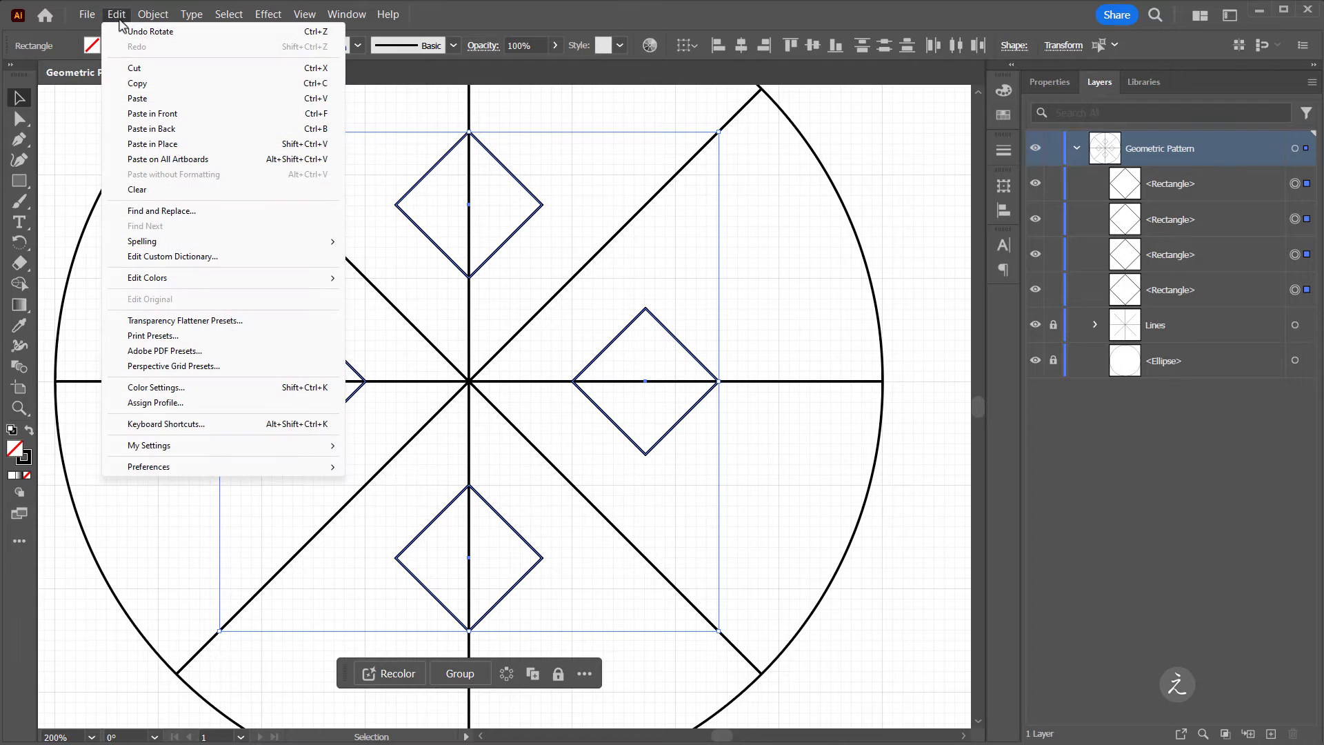
pyautogui.click(180, 85)
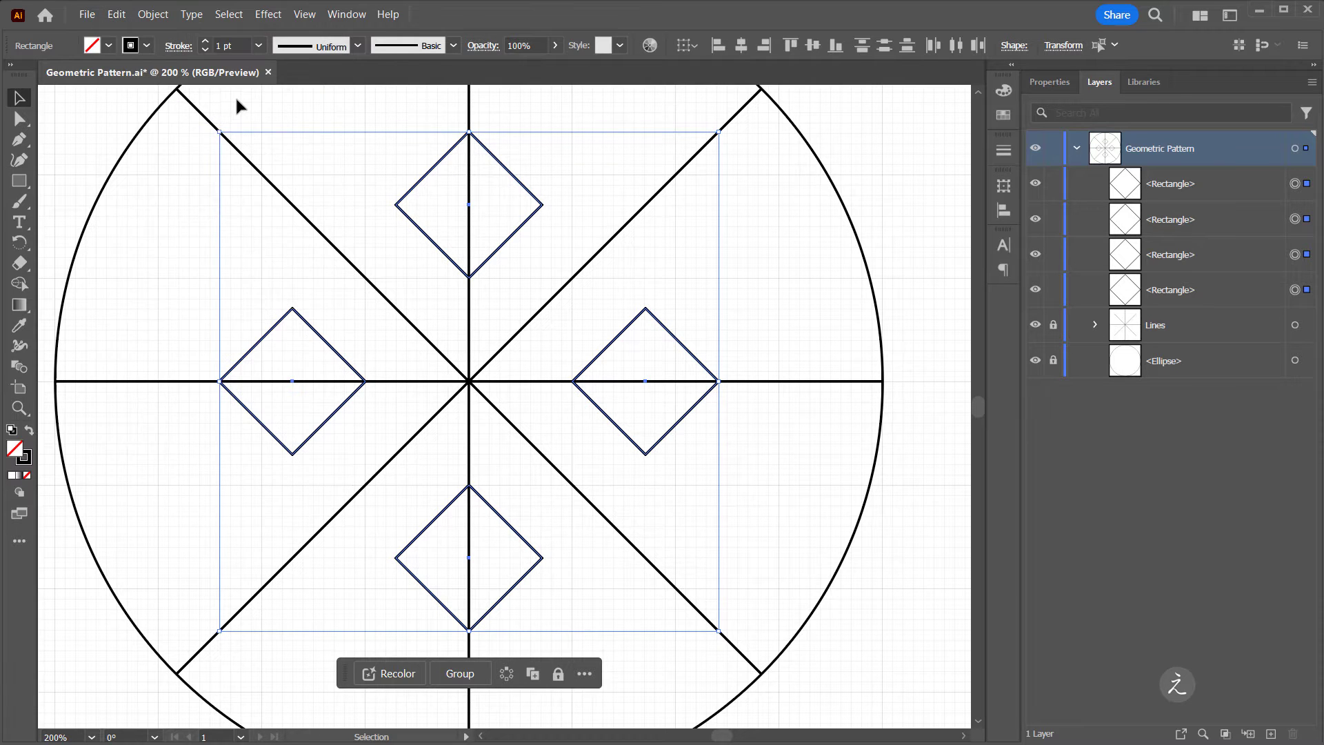
pyautogui.click(117, 15)
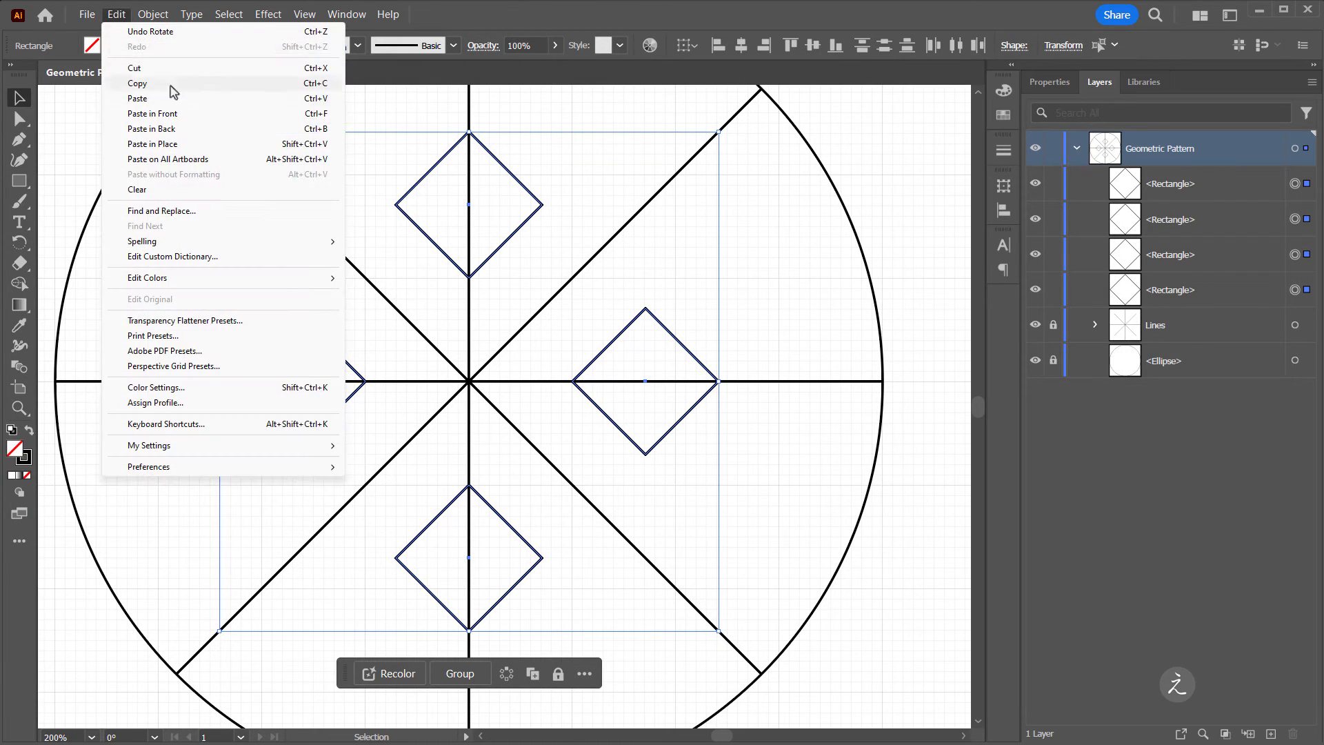
pyautogui.click(199, 115)
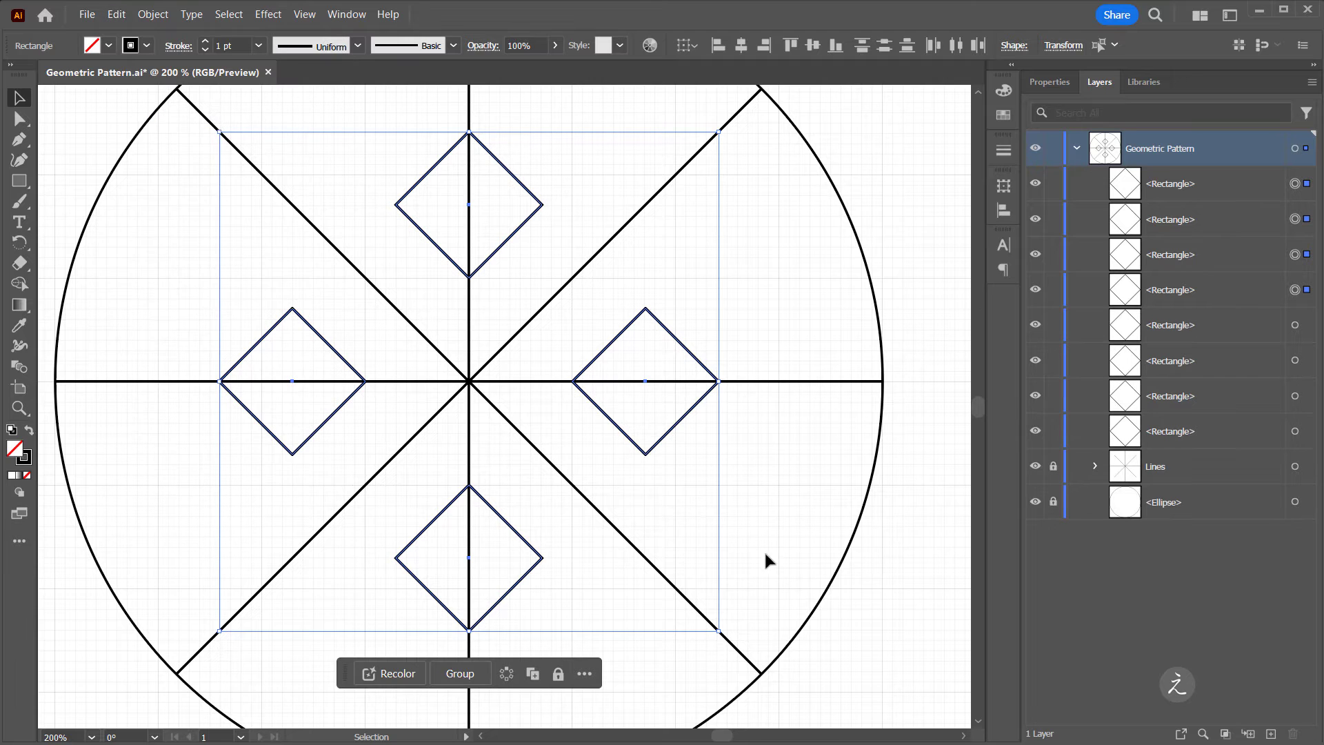
pyautogui.moveTo(725, 640); pyautogui.dragTo(791, 385)
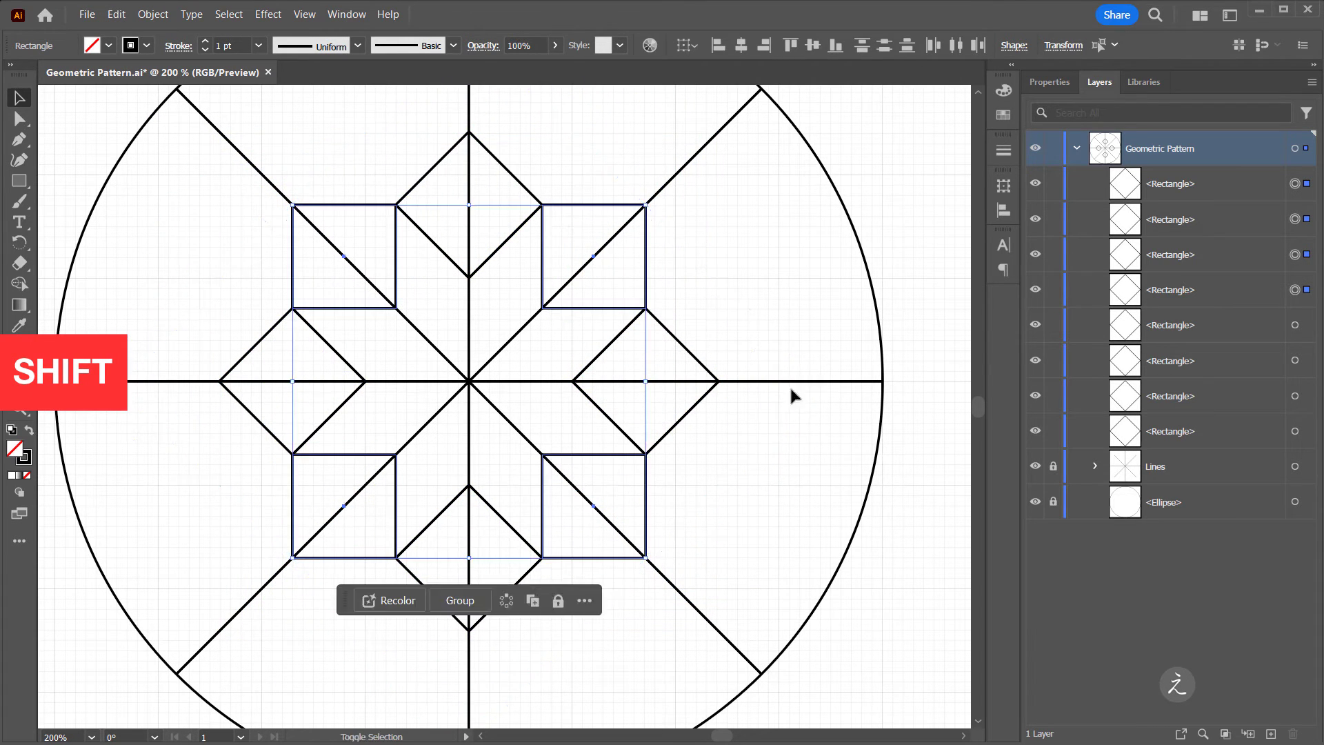
pyautogui.click(815, 485)
# Select all eight squares around the circle's centre and group them.
pyautogui.scroll(-1, 792, 465)
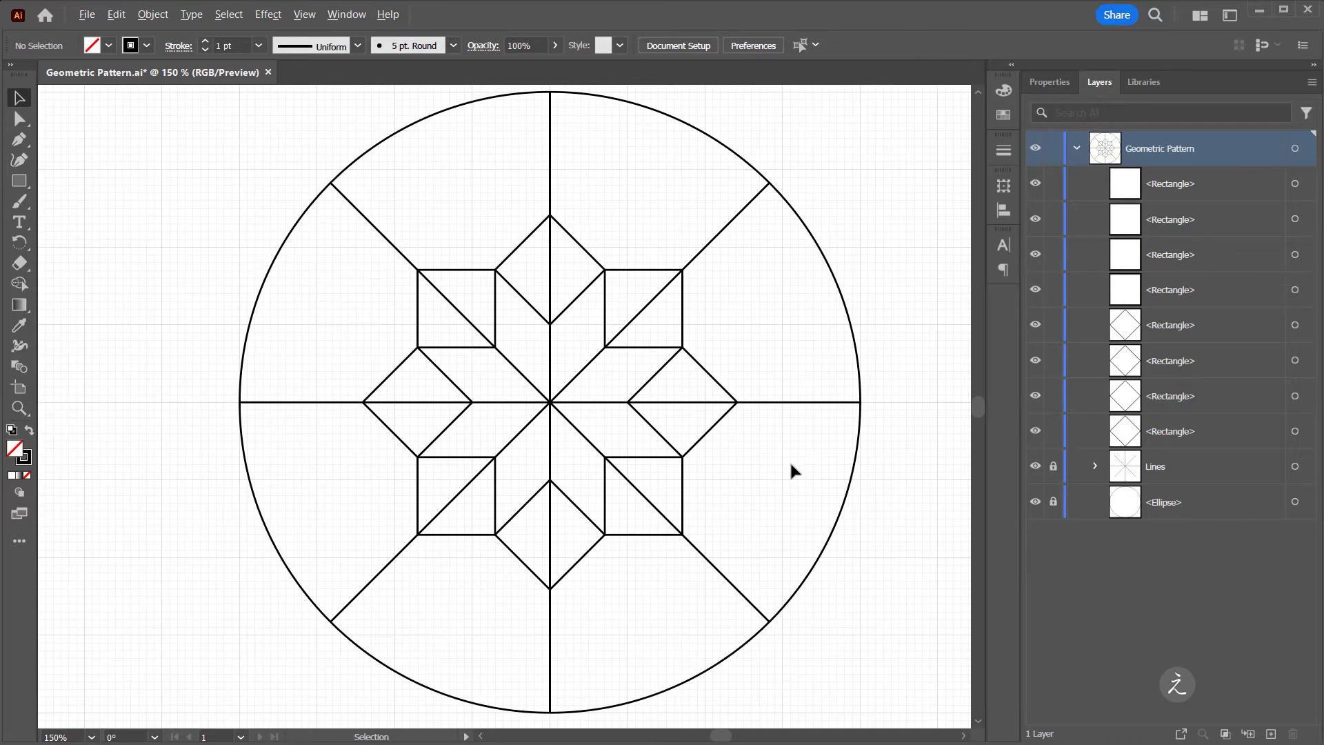
pyautogui.moveTo(780, 435); pyautogui.dragTo(751, 432)
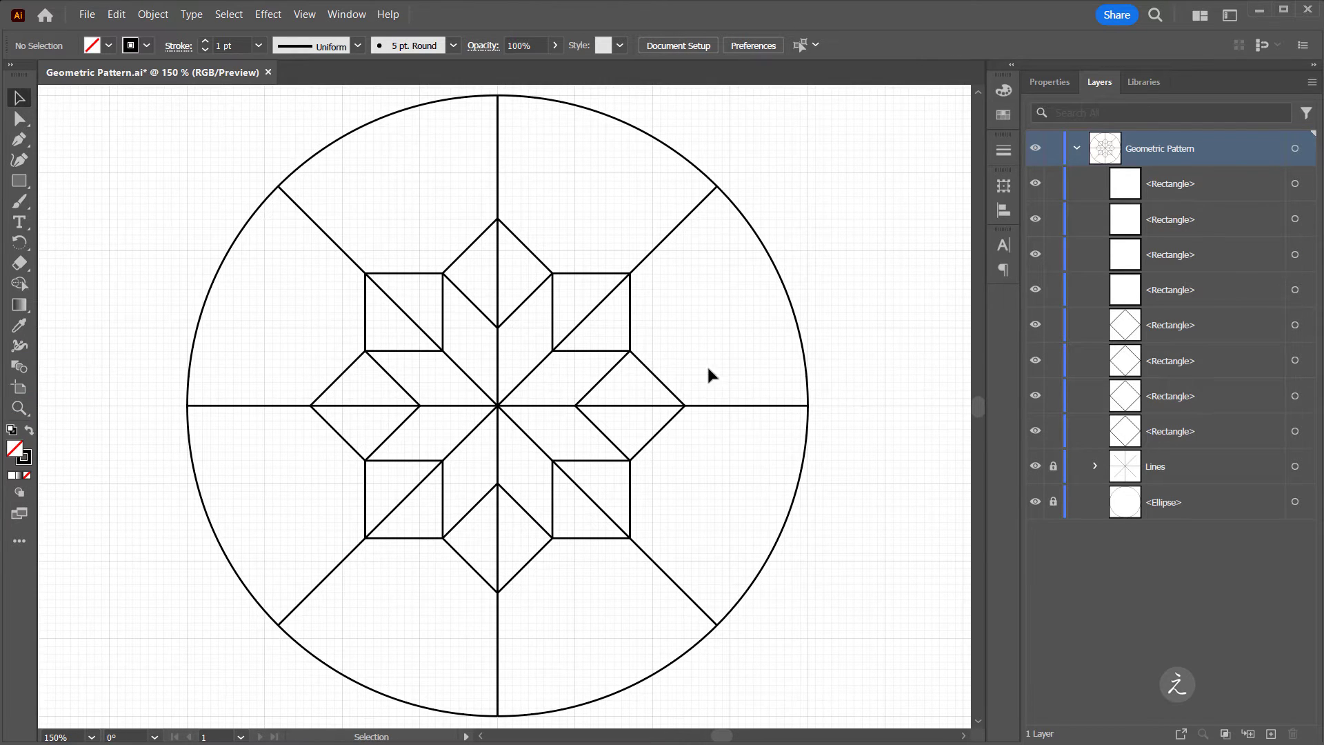
pyautogui.moveTo(299, 213); pyautogui.dragTo(710, 585)
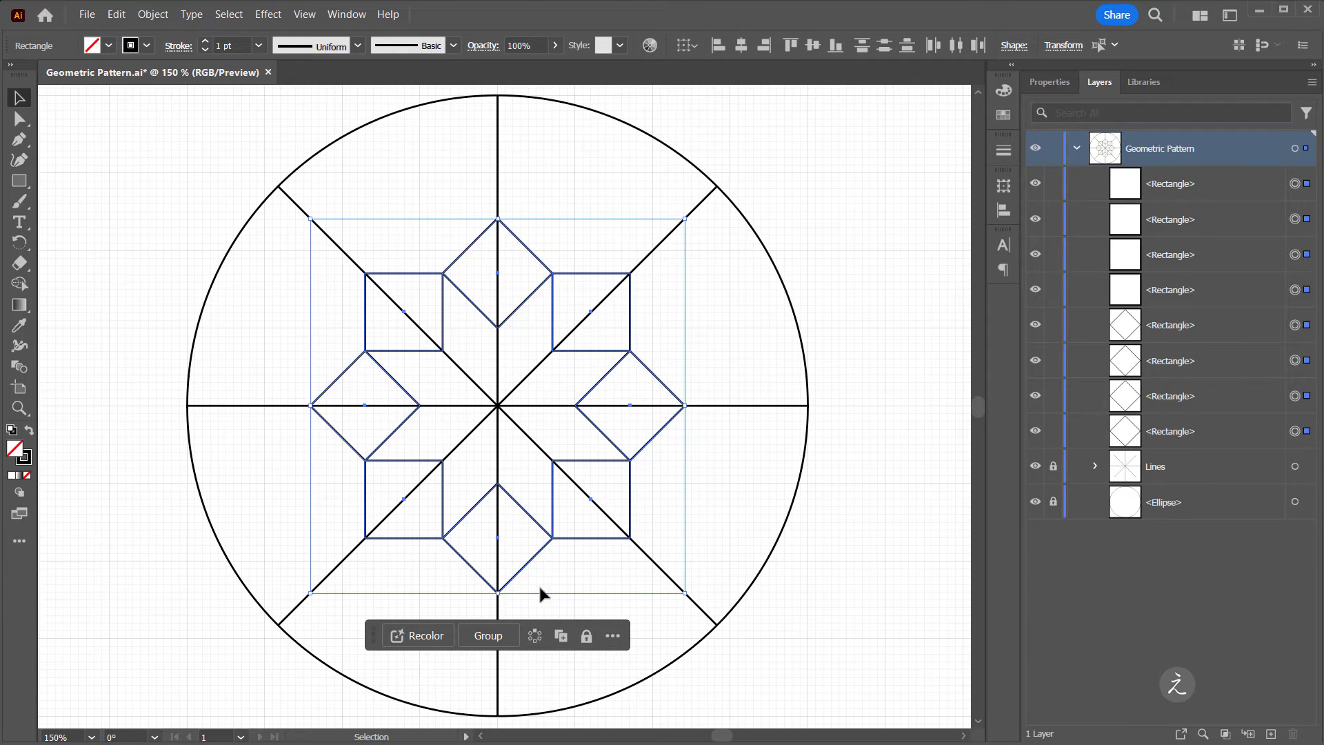
pyautogui.click(507, 633)
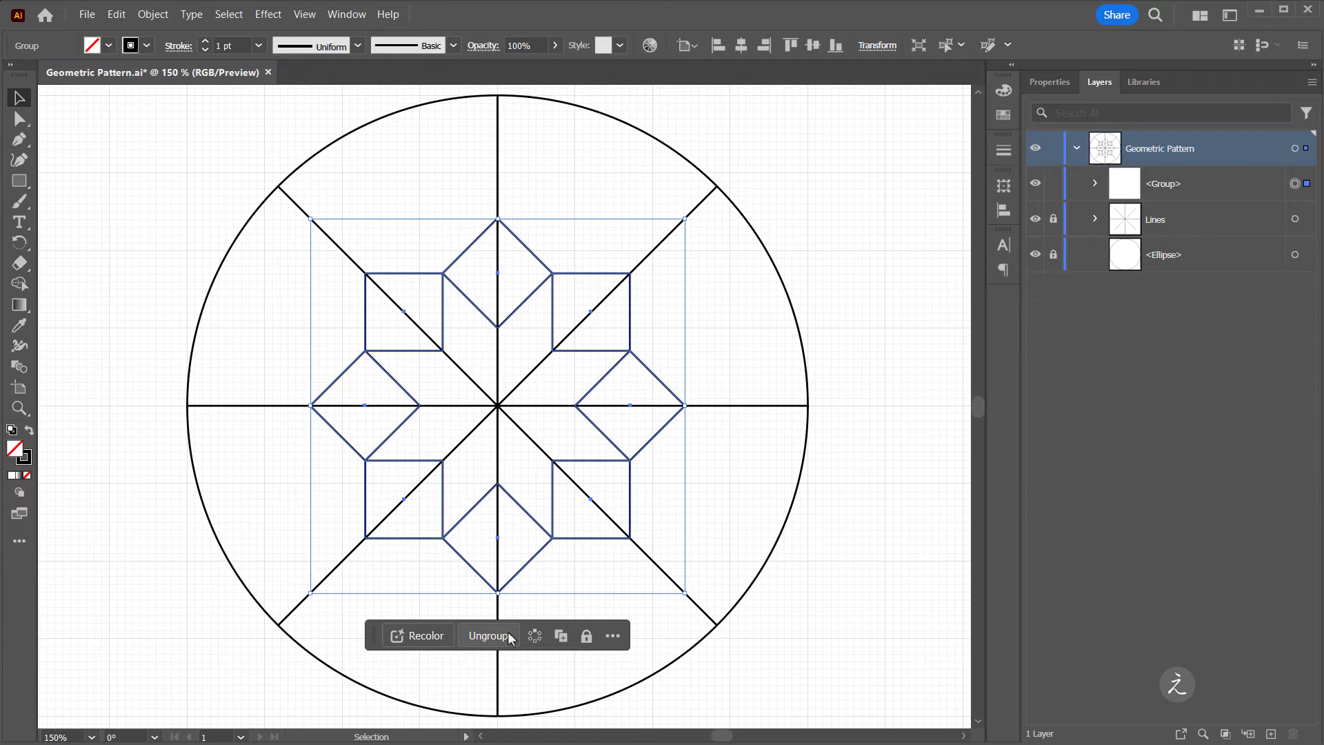
# Rename the group of squares as Rectangles and lock it.
pyautogui.doubleClick(1166, 186)
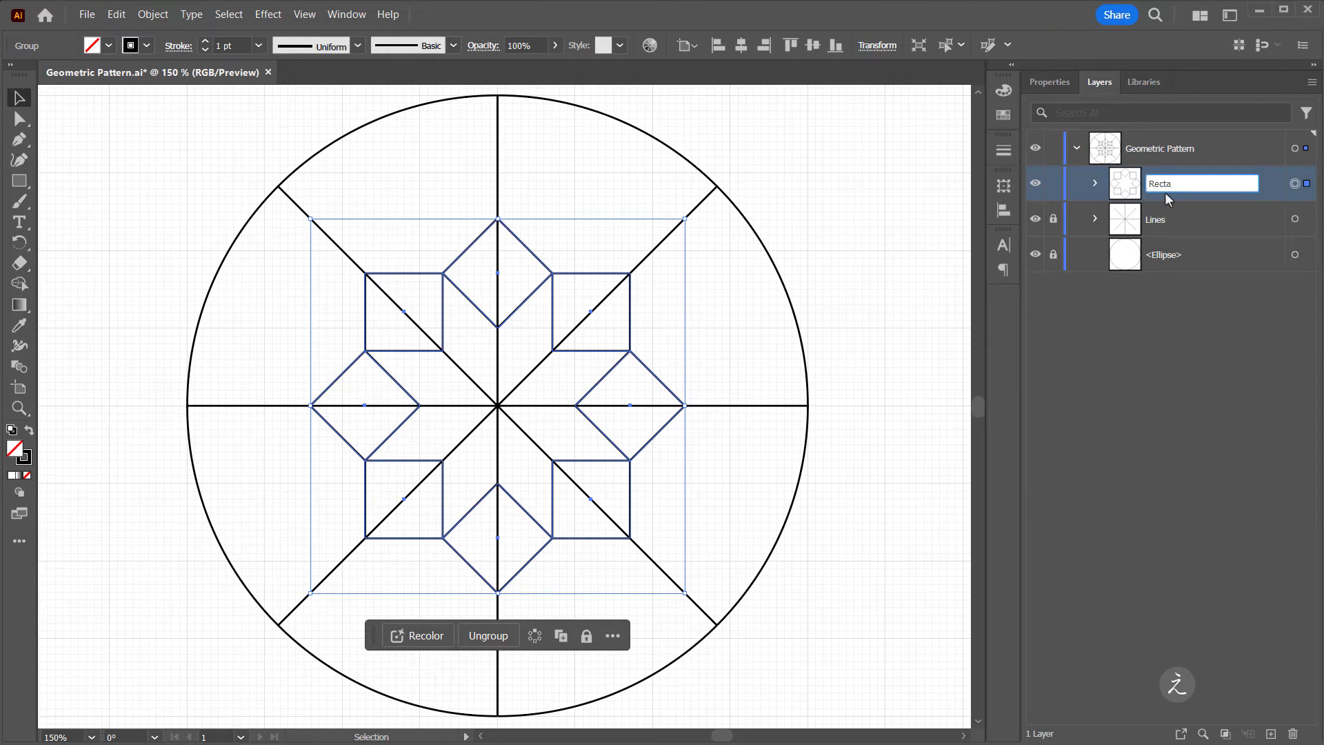
pyautogui.write('Rectangles')
pyautogui.press('Return')
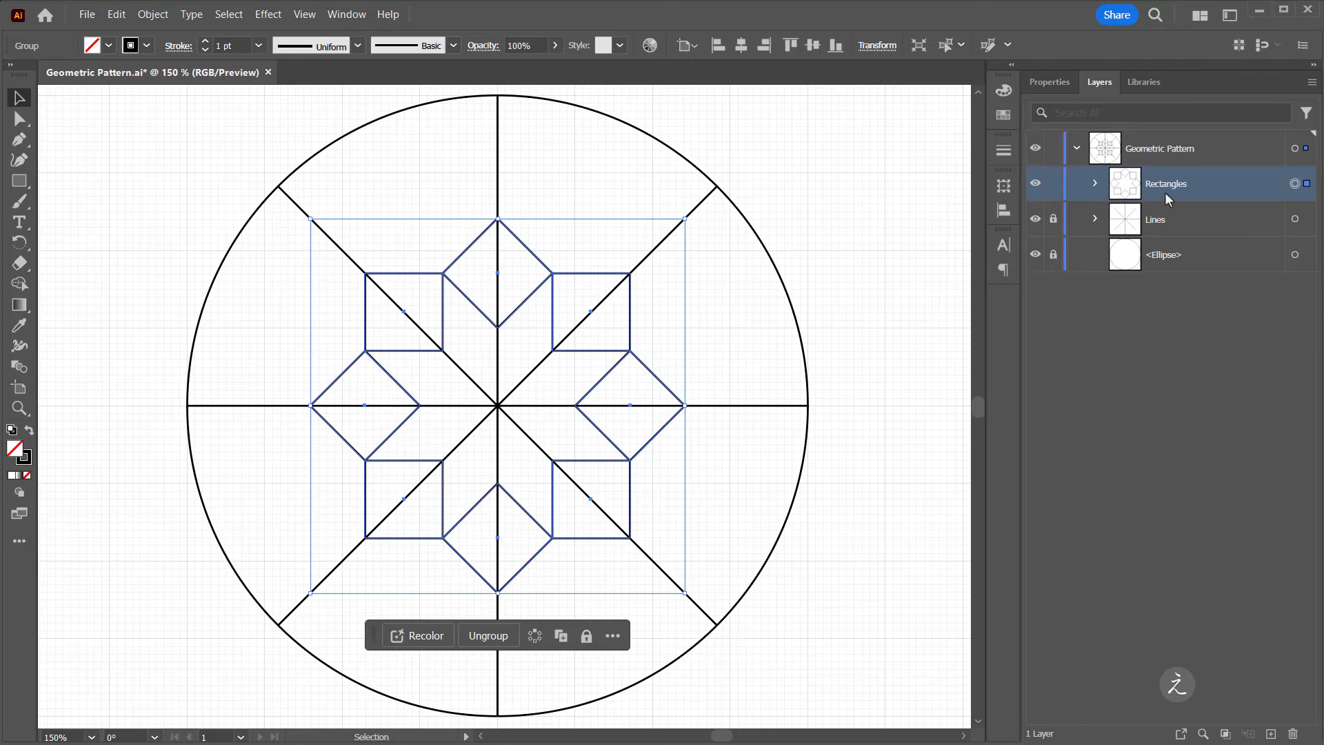
pyautogui.click(871, 247)
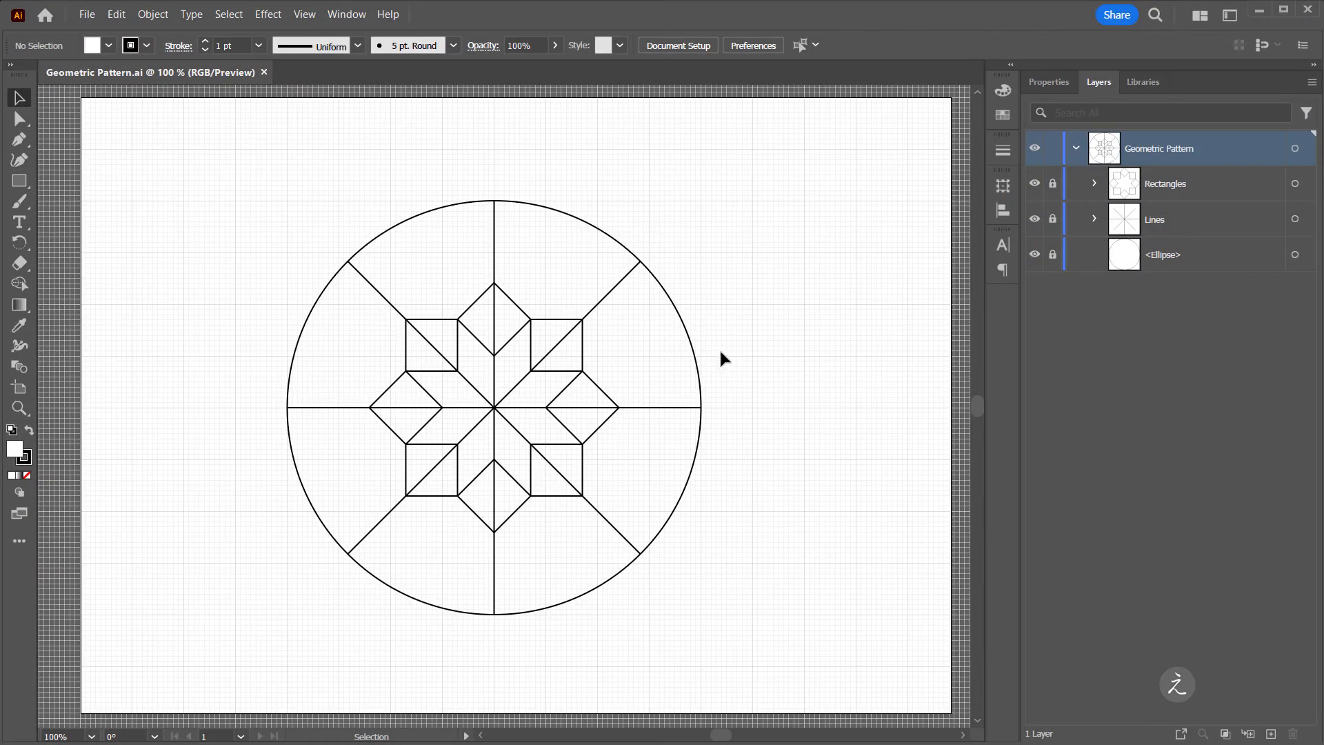
# Draw a downward-pointing Pen tool triangle, about 100 px wide and tall, with its tip on the vertical line at X 400 px, Y 150 px, and remove its fill.
pyautogui.click(19, 140)
pyautogui.hotkey('ctrl', '+')
pyautogui.hotkey('ctrl', '+')
pyautogui.hotkey('ctrl', '+')
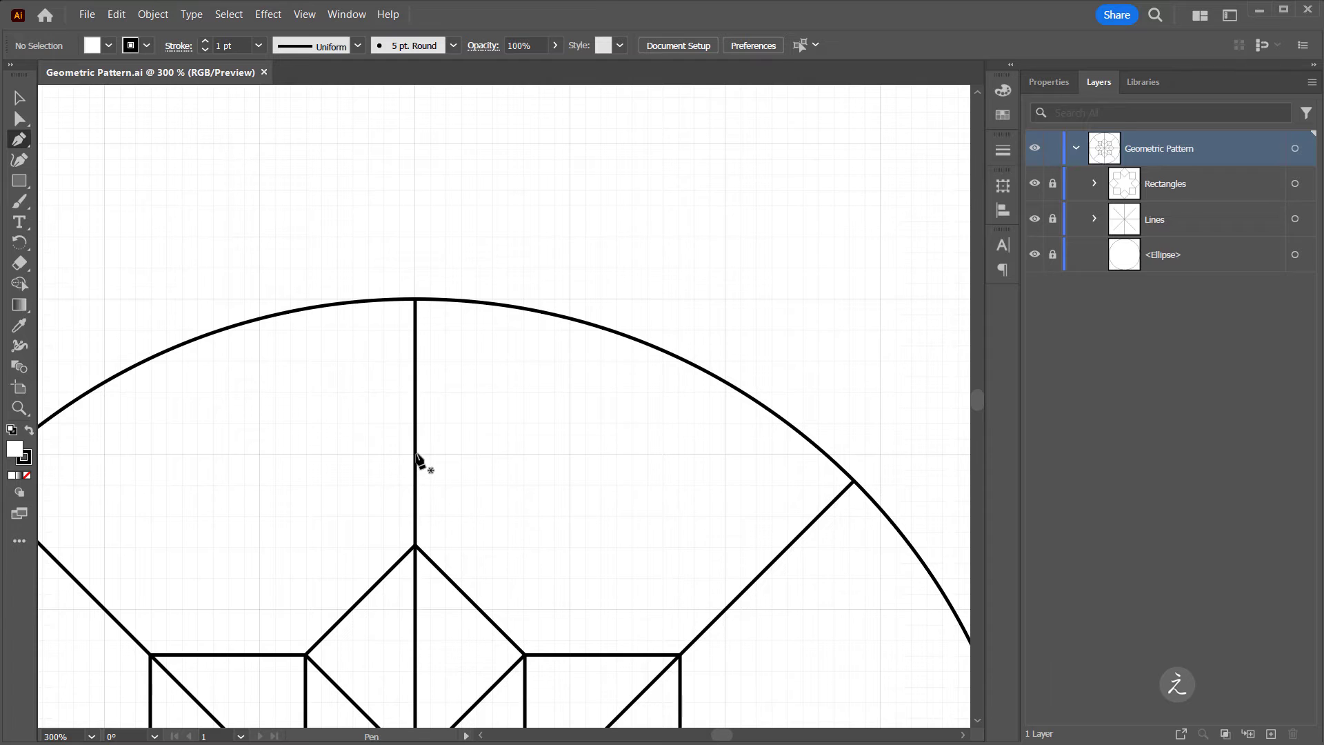
pyautogui.click(415, 454)
pyautogui.click(569, 144)
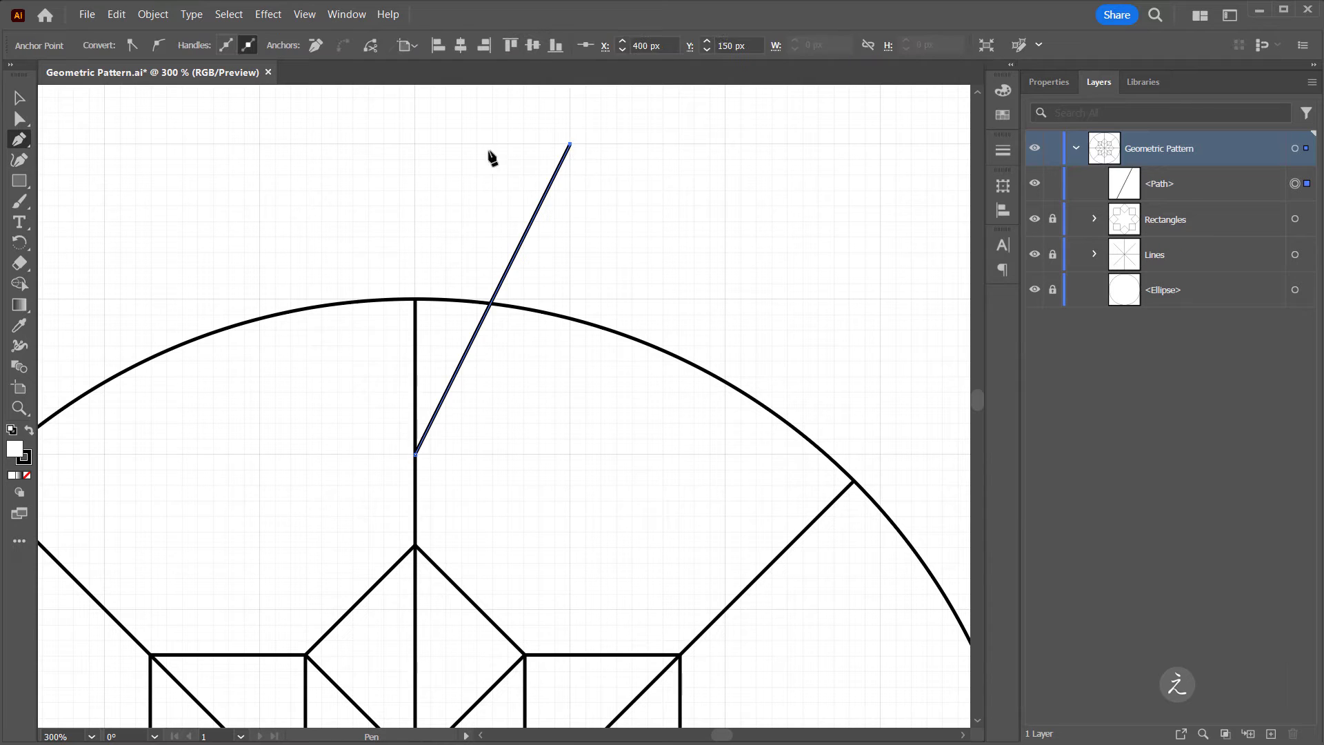
pyautogui.click(260, 143)
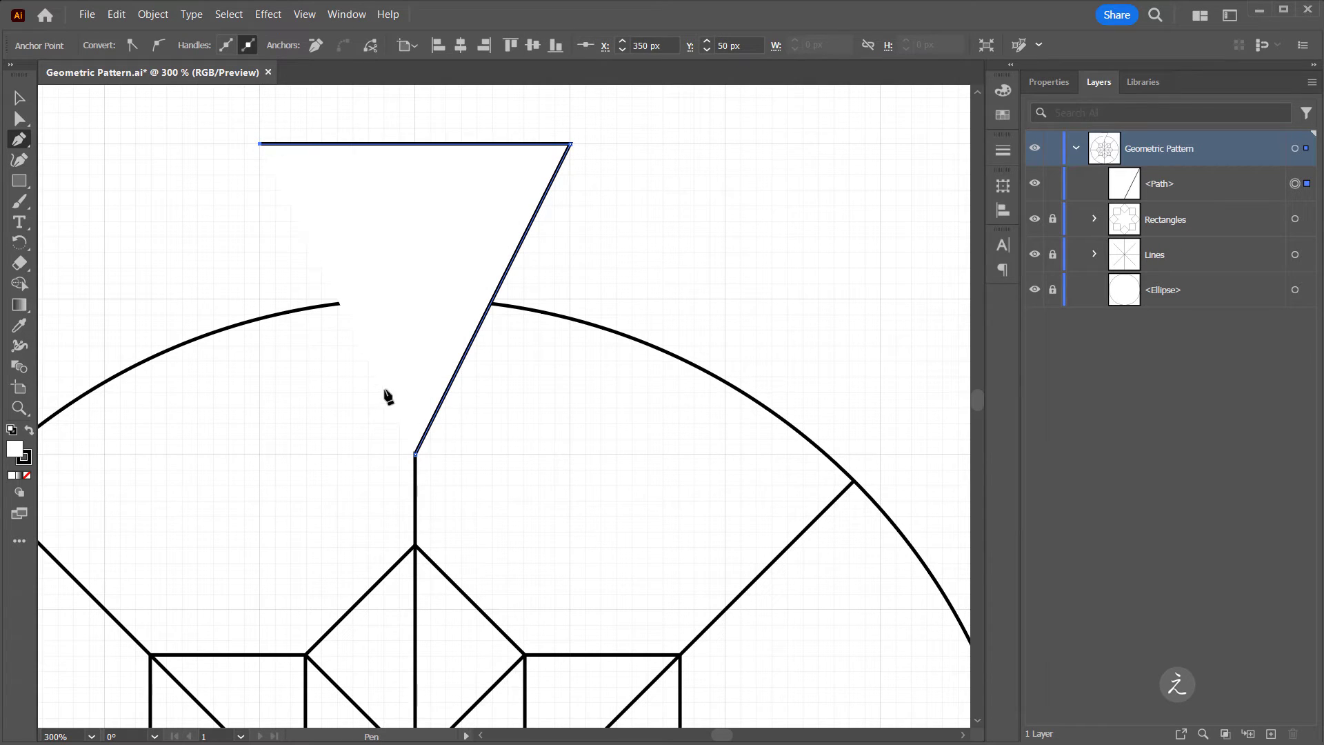
pyautogui.click(415, 454)
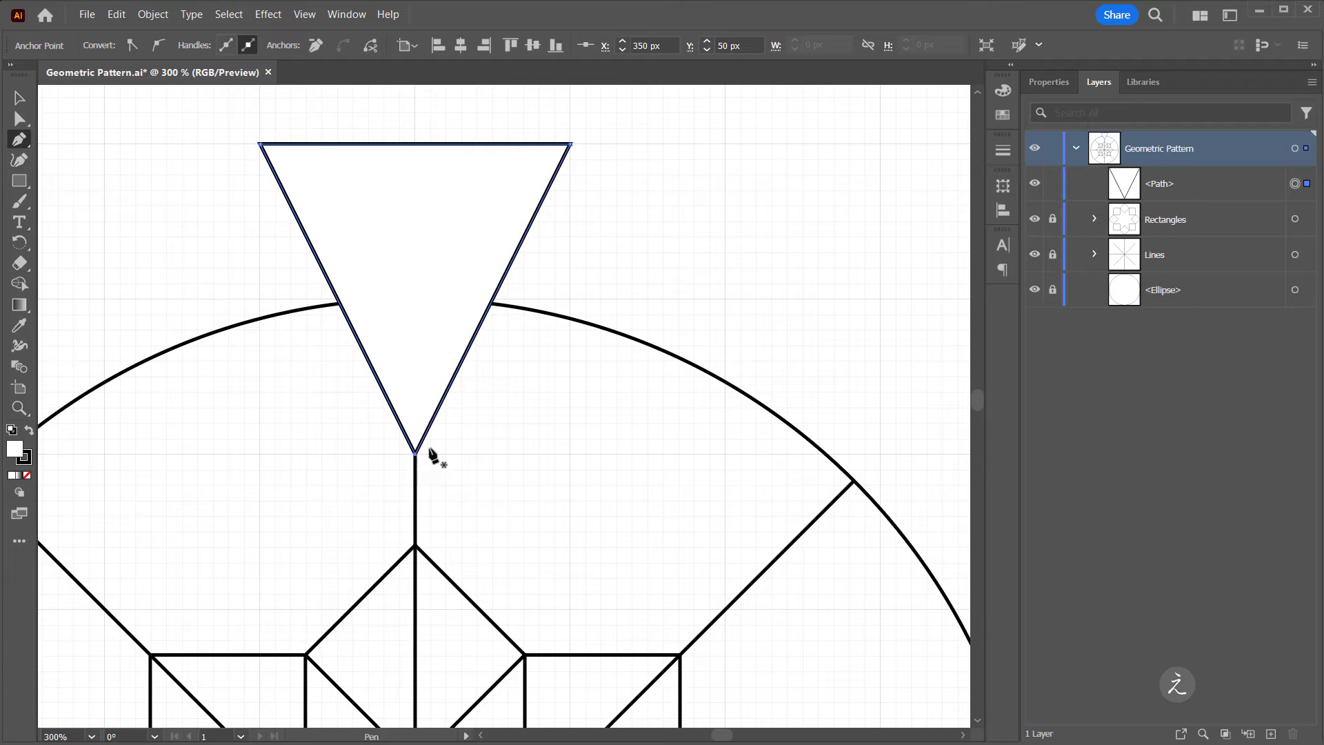
pyautogui.hscroll(-2, 583, 390)
pyautogui.press('/')
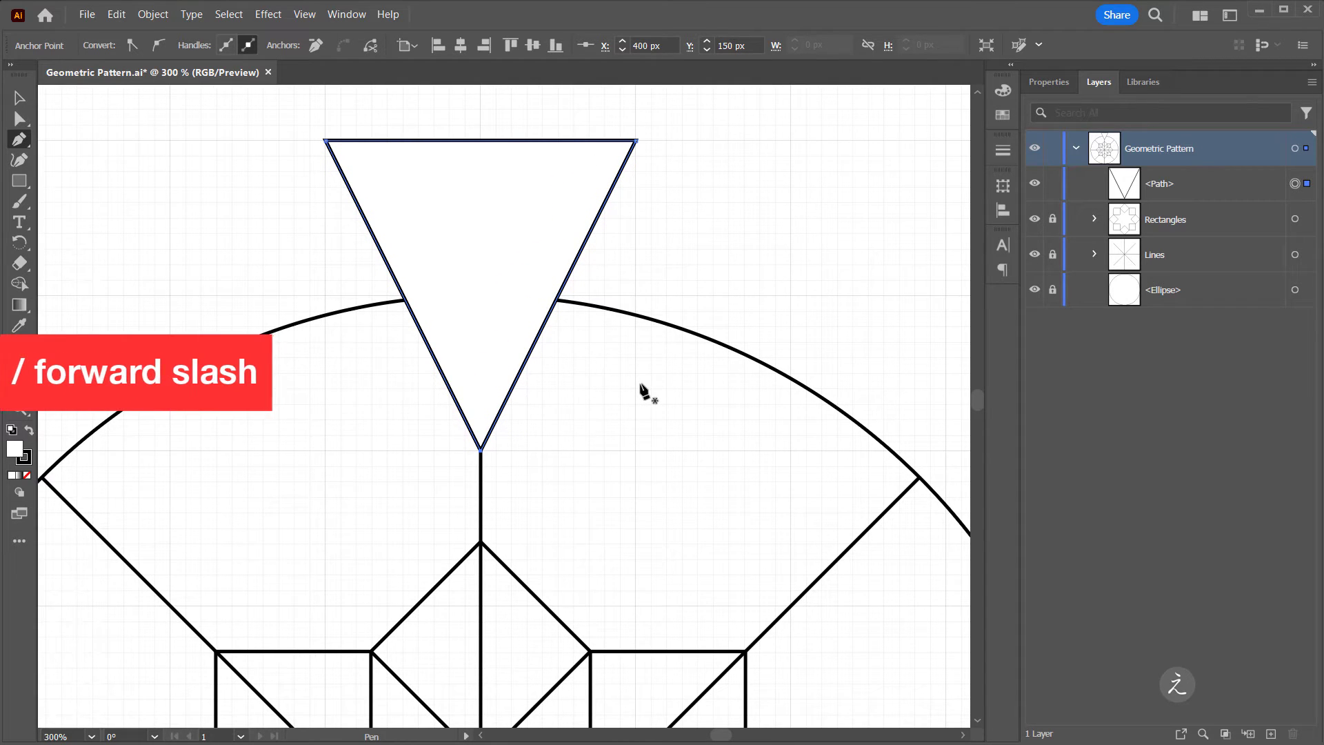
# Remove the triangle's fill and place a copy of it, rotated 180°, across the circle's lower edge on the vertical line.
pyautogui.press('/')
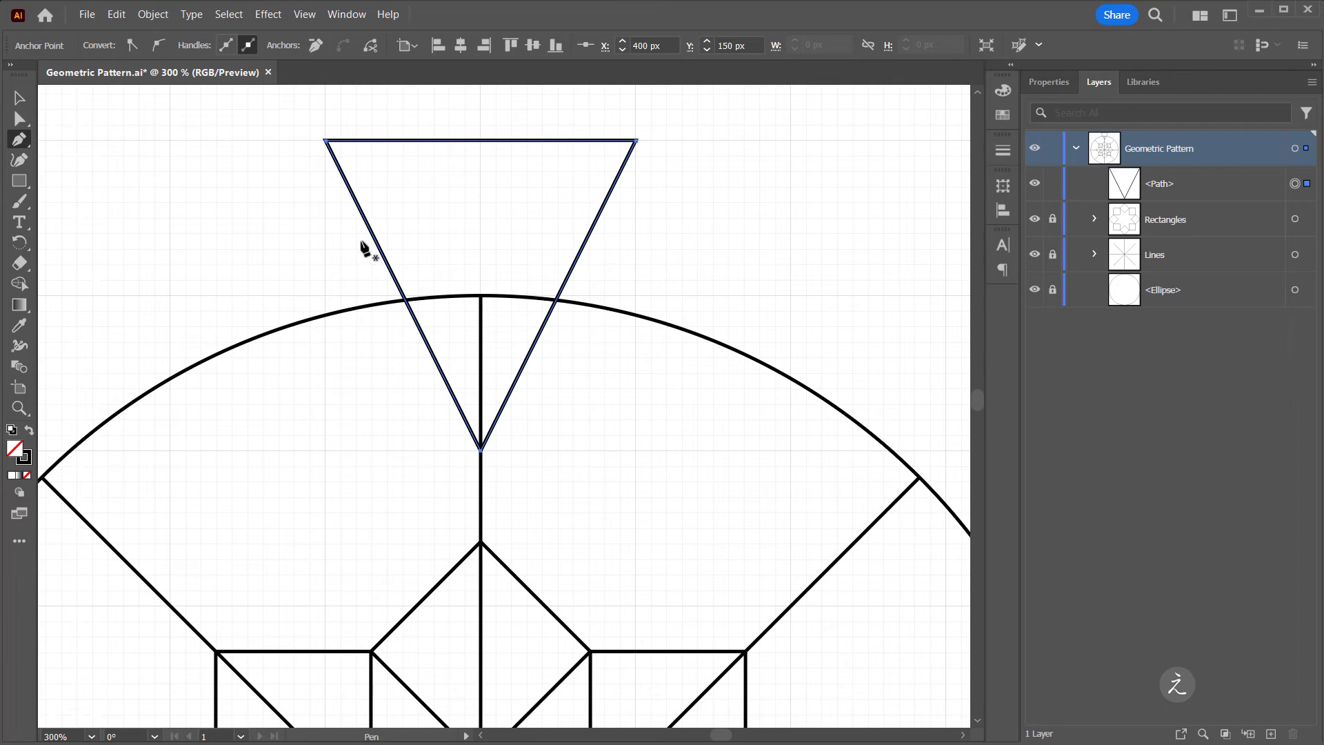
pyautogui.click(19, 98)
pyautogui.hotkey('ctrl', '1')
pyautogui.moveTo(595, 526); pyautogui.dragTo(585, 324)
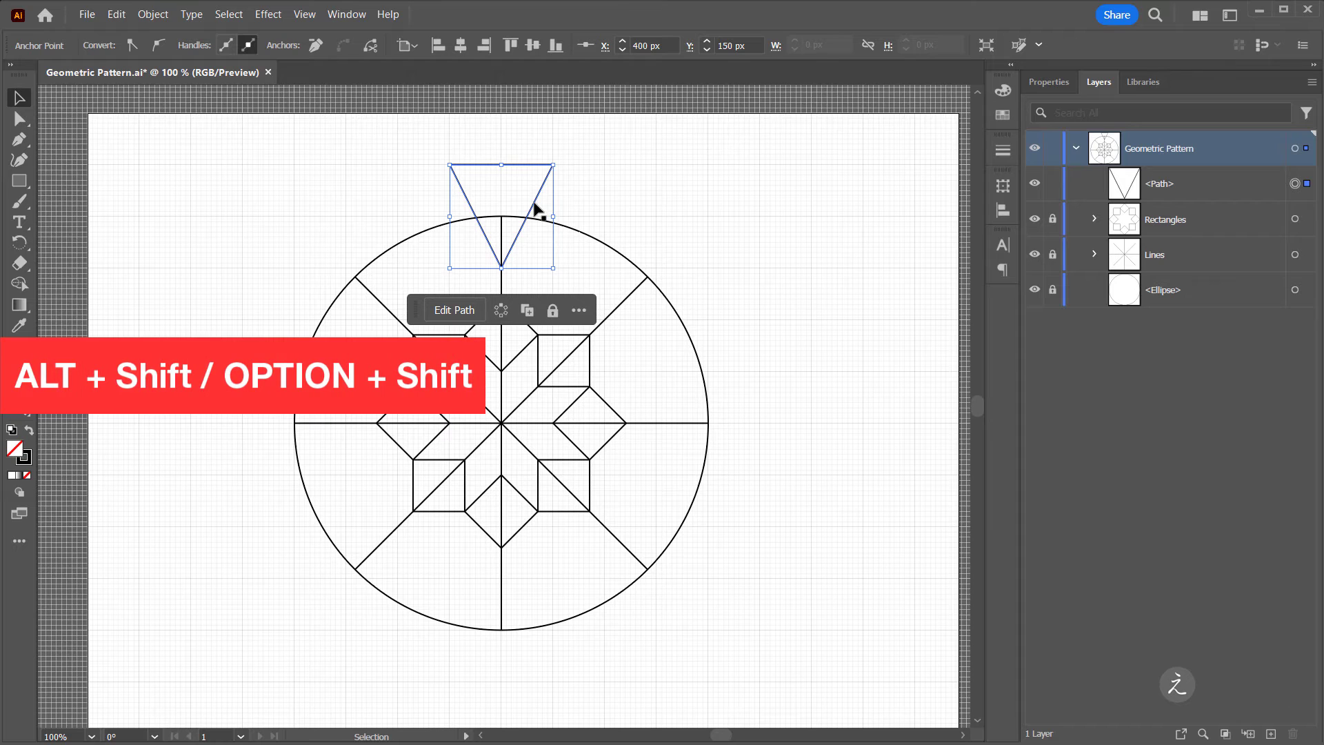
pyautogui.moveTo(535, 207); pyautogui.dragTo(536, 619)
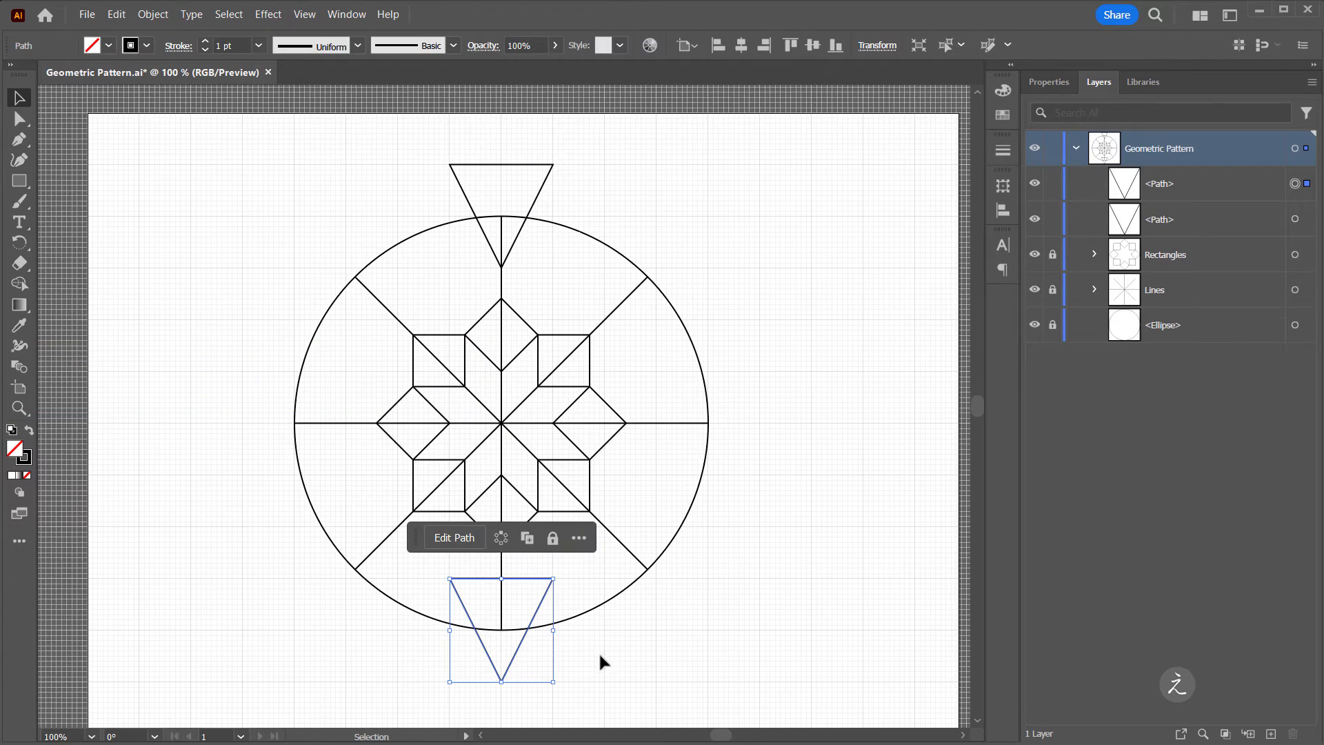
pyautogui.moveTo(557, 687); pyautogui.dragTo(416, 566)
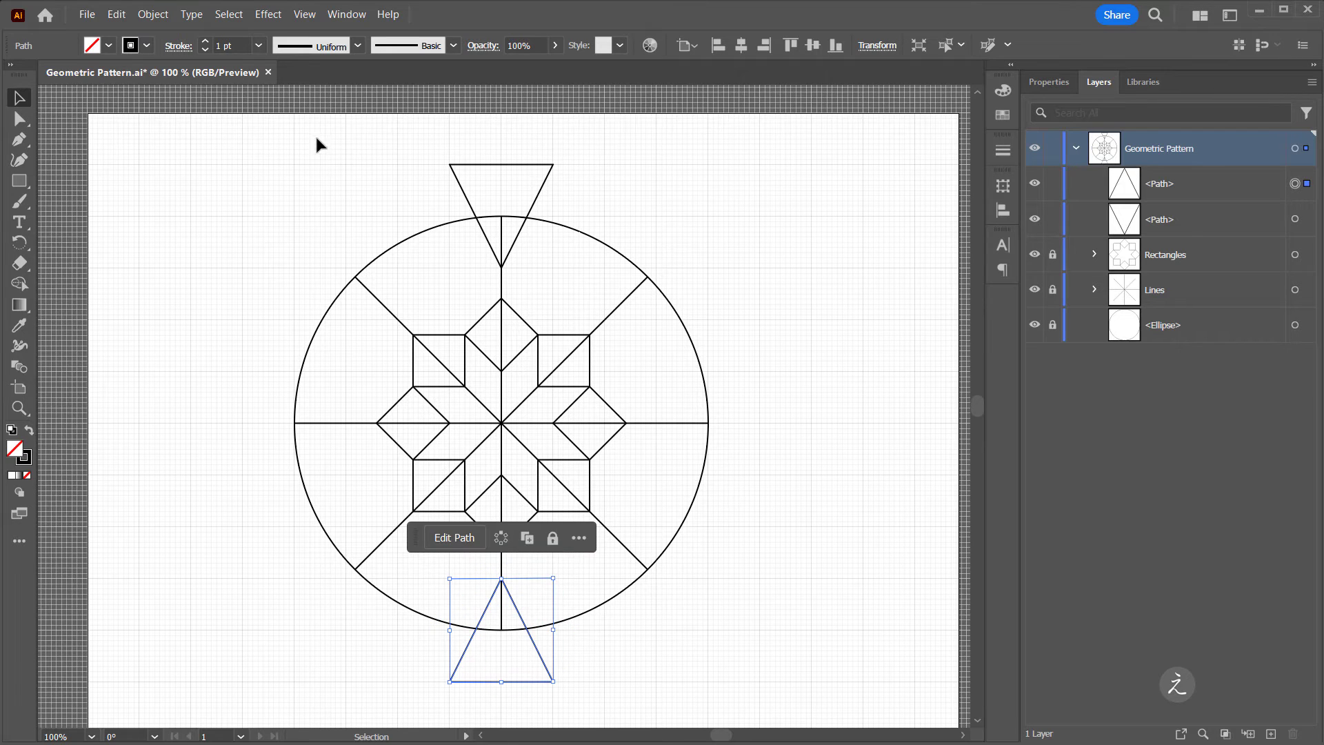
# Group the two opposite triangles and apply a Transform effect to the group with a 45° angle and 3 copies.
pyautogui.moveTo(357, 130); pyautogui.dragTo(479, 171)
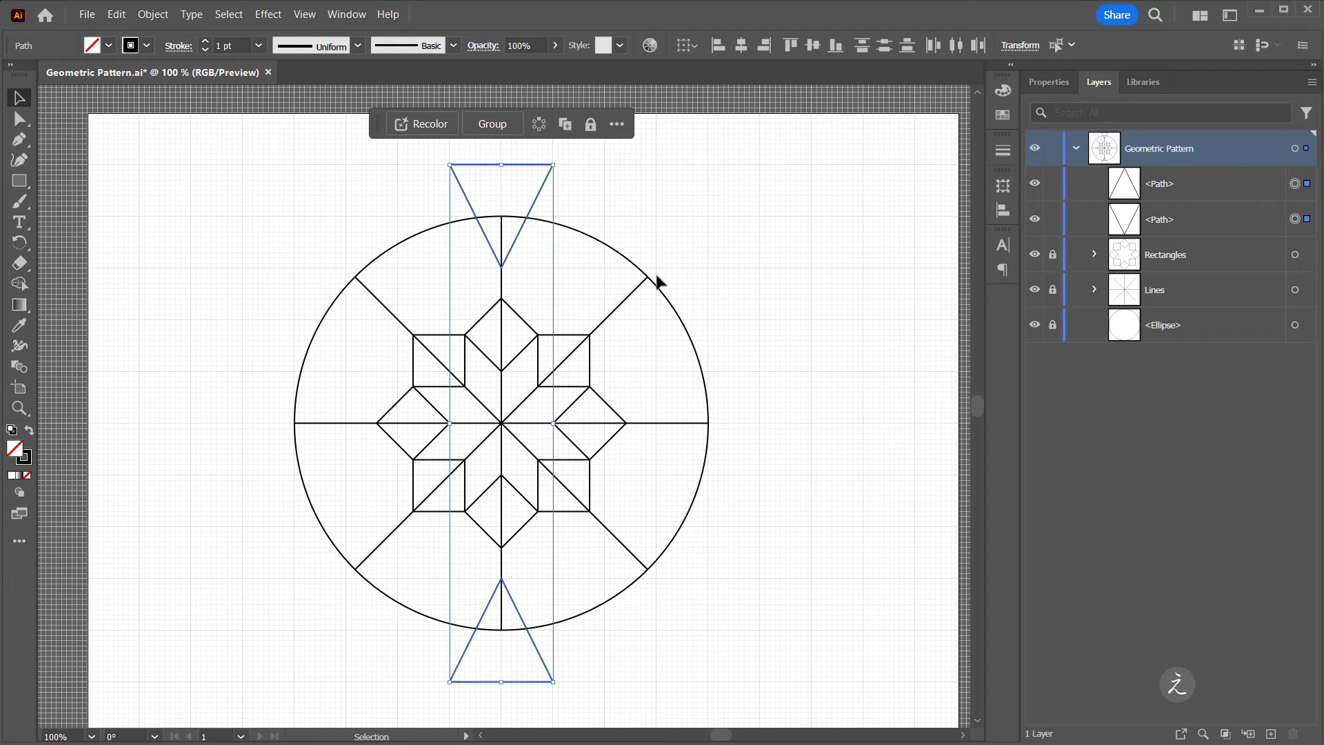
pyautogui.click(485, 128)
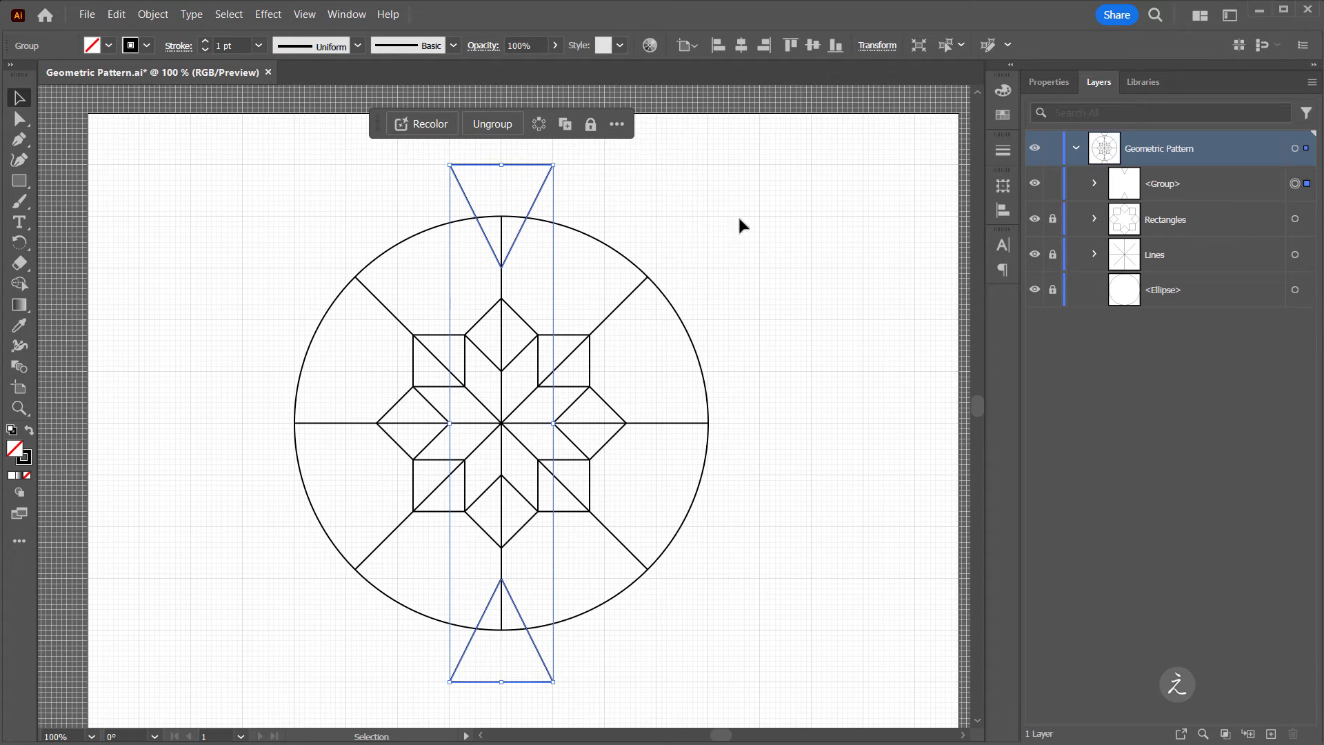
pyautogui.click(268, 14)
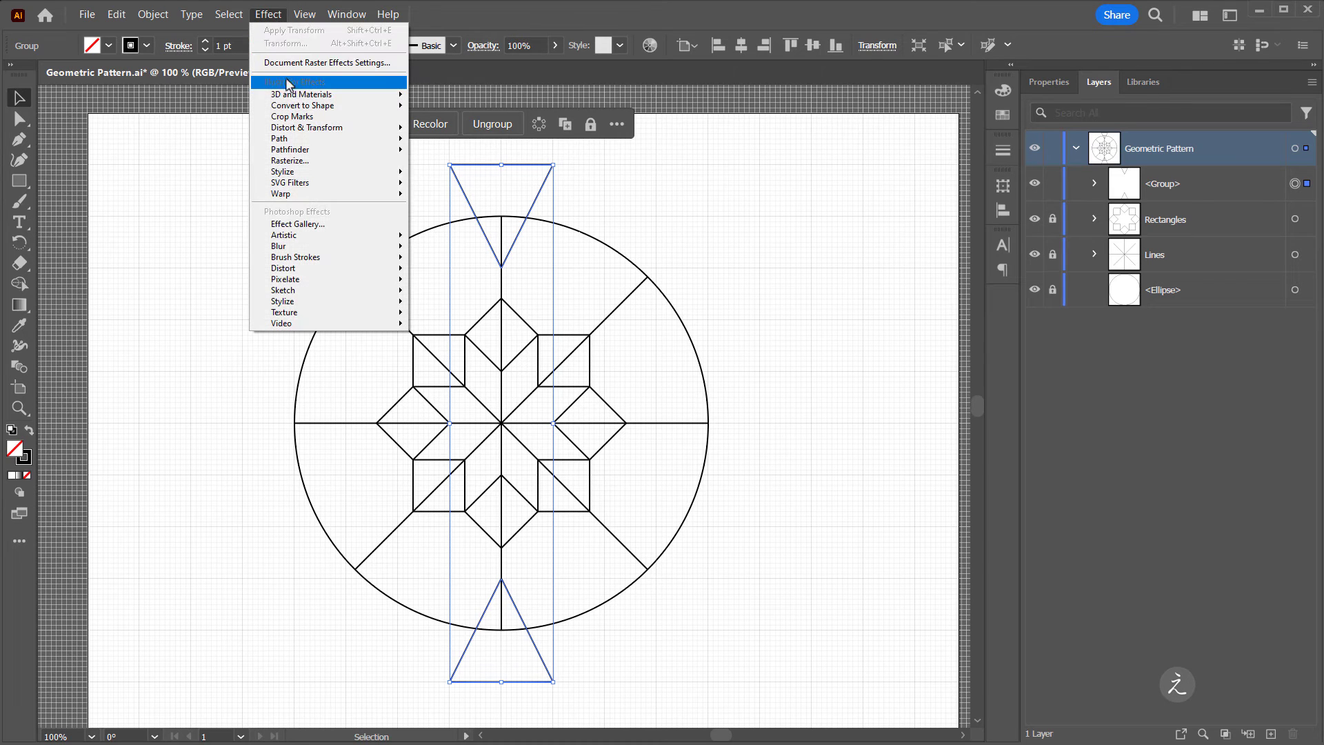
pyautogui.moveTo(359, 135)
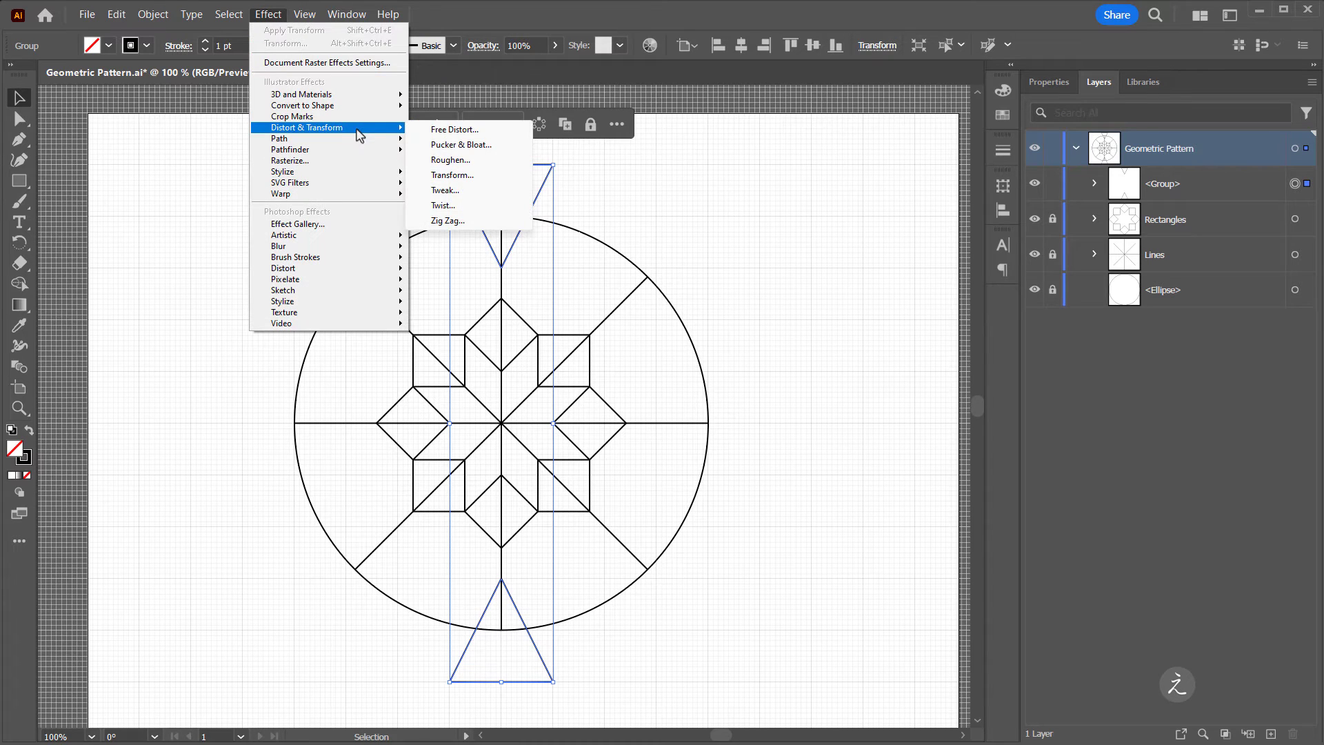
pyautogui.click(506, 178)
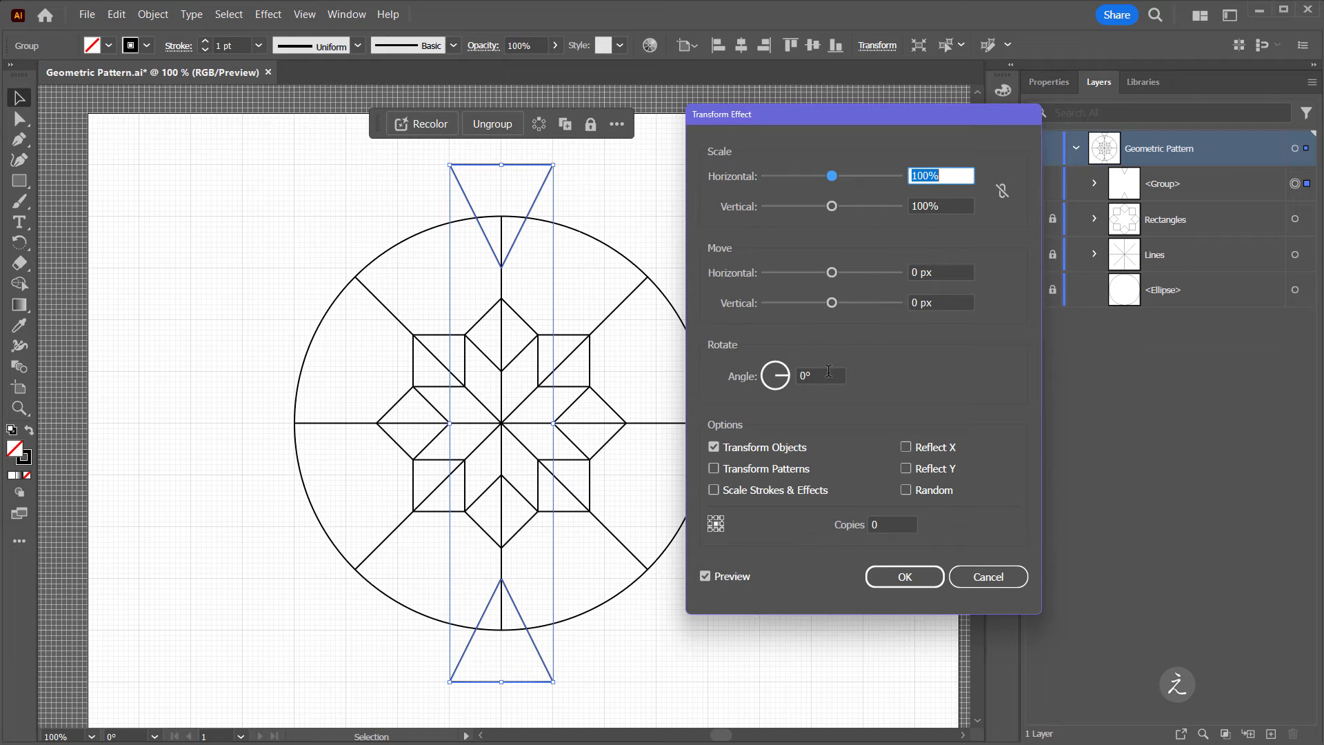
pyautogui.moveTo(817, 376); pyautogui.dragTo(787, 377)
pyautogui.write('45')
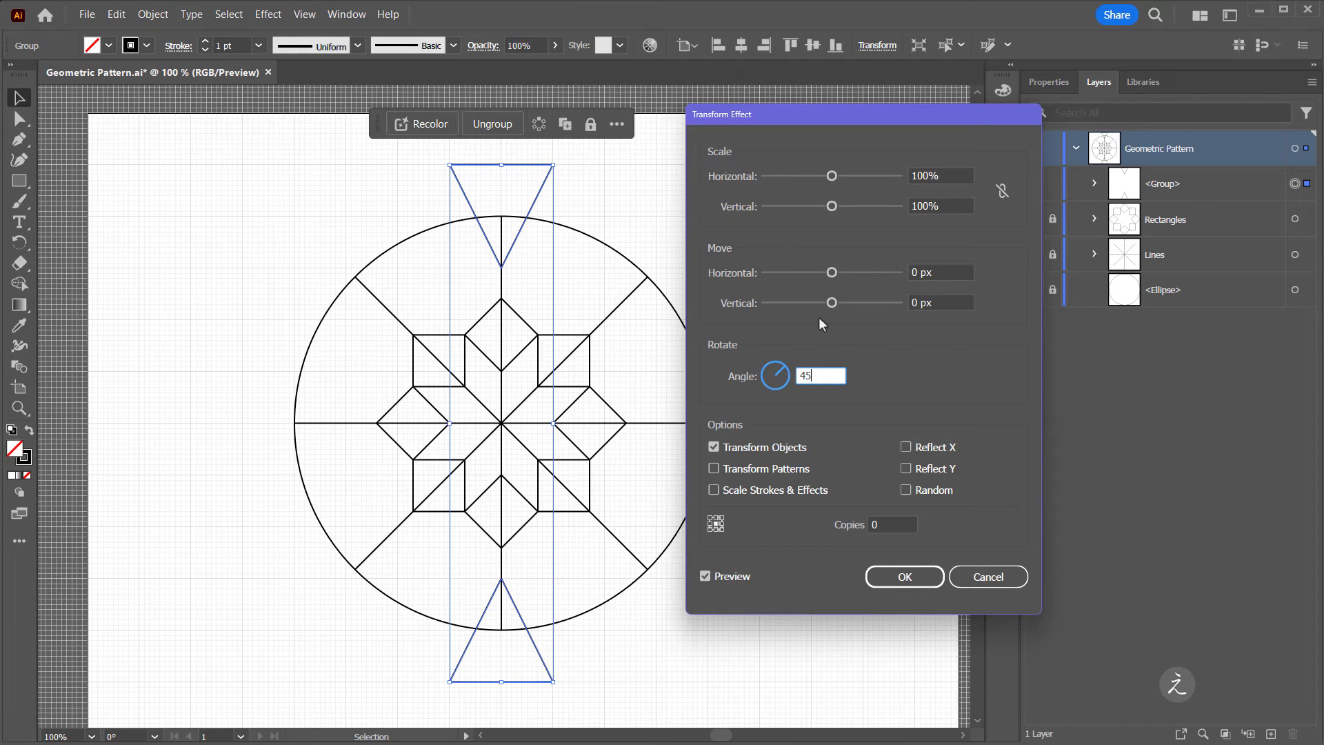
pyautogui.click(891, 522)
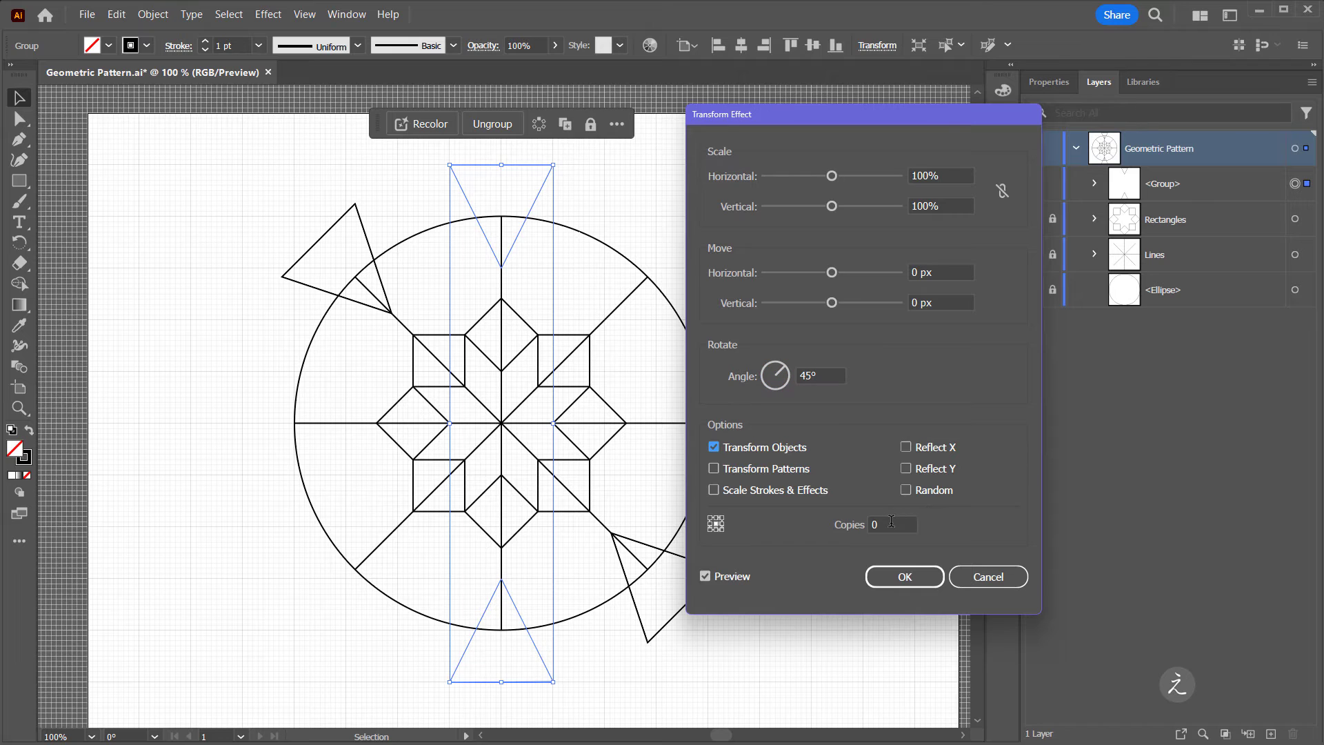
pyautogui.doubleClick(891, 522)
pyautogui.press('Up')
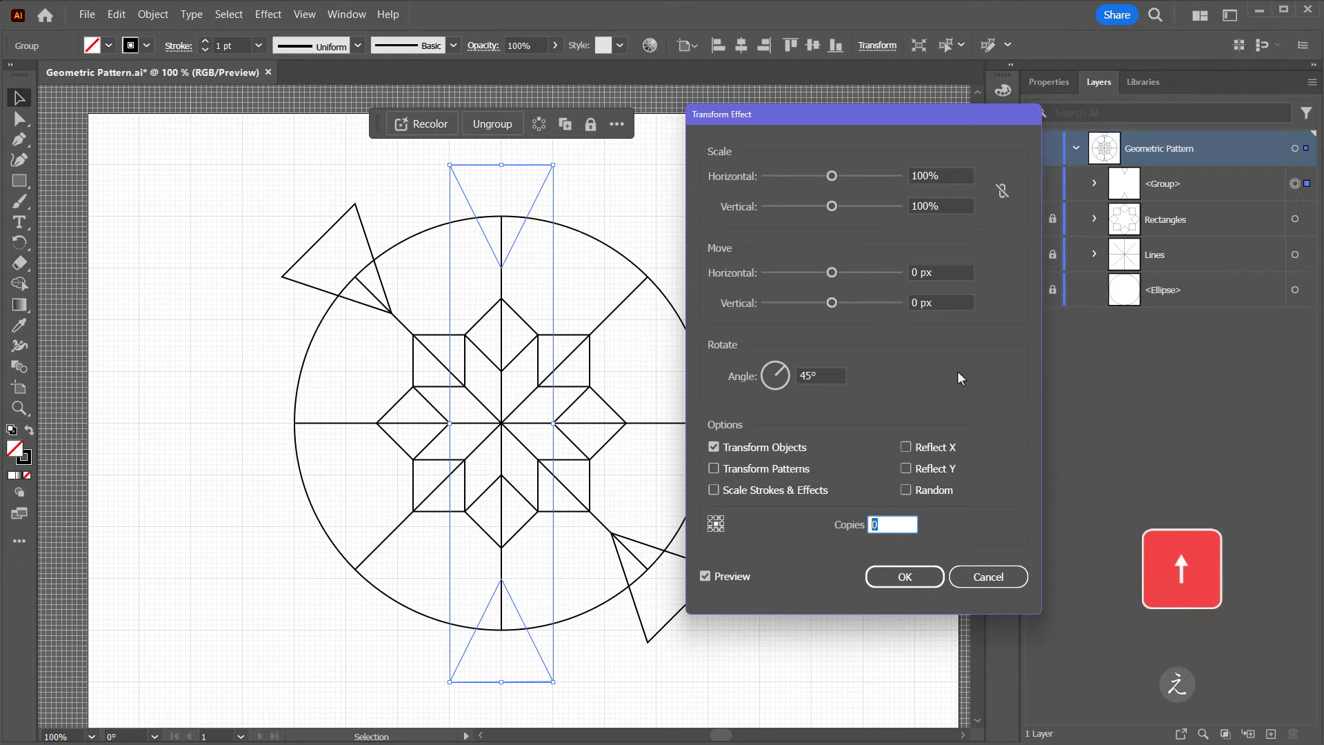
pyautogui.press('Up')
pyautogui.press('Up')
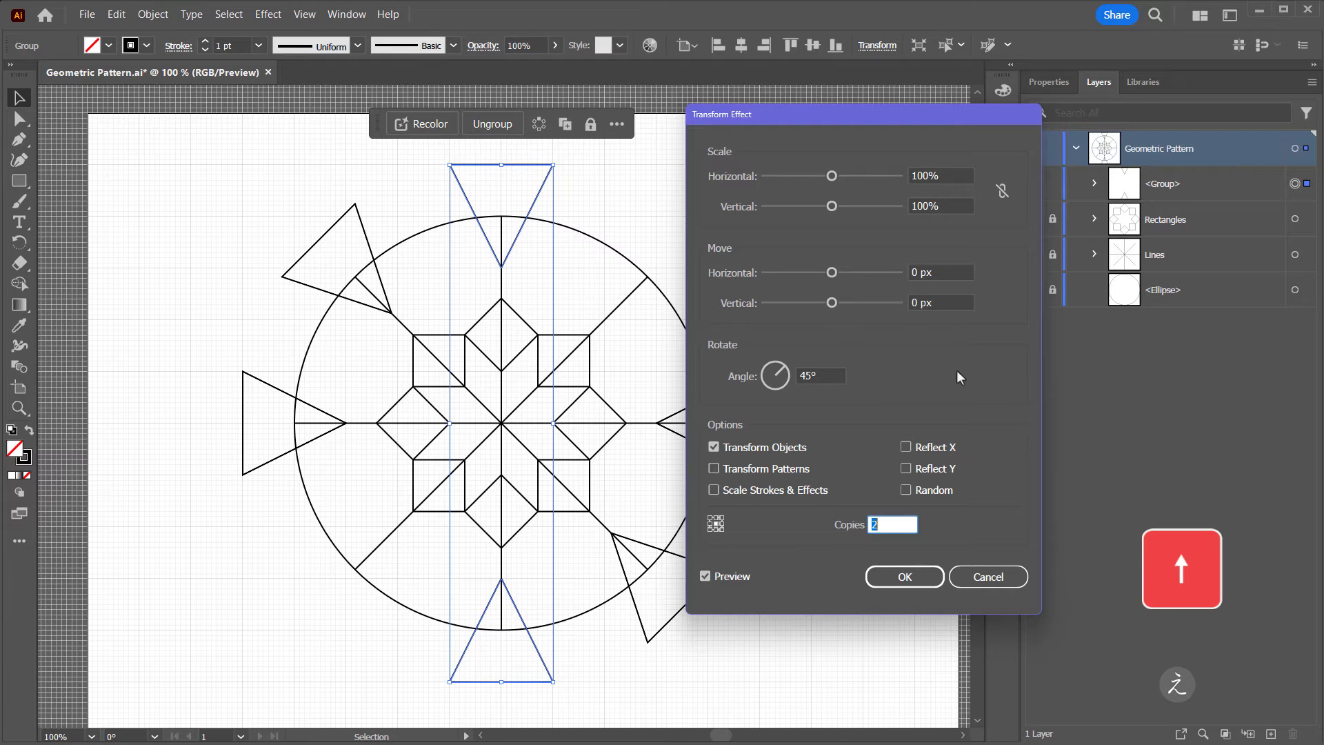
pyautogui.press('Up')
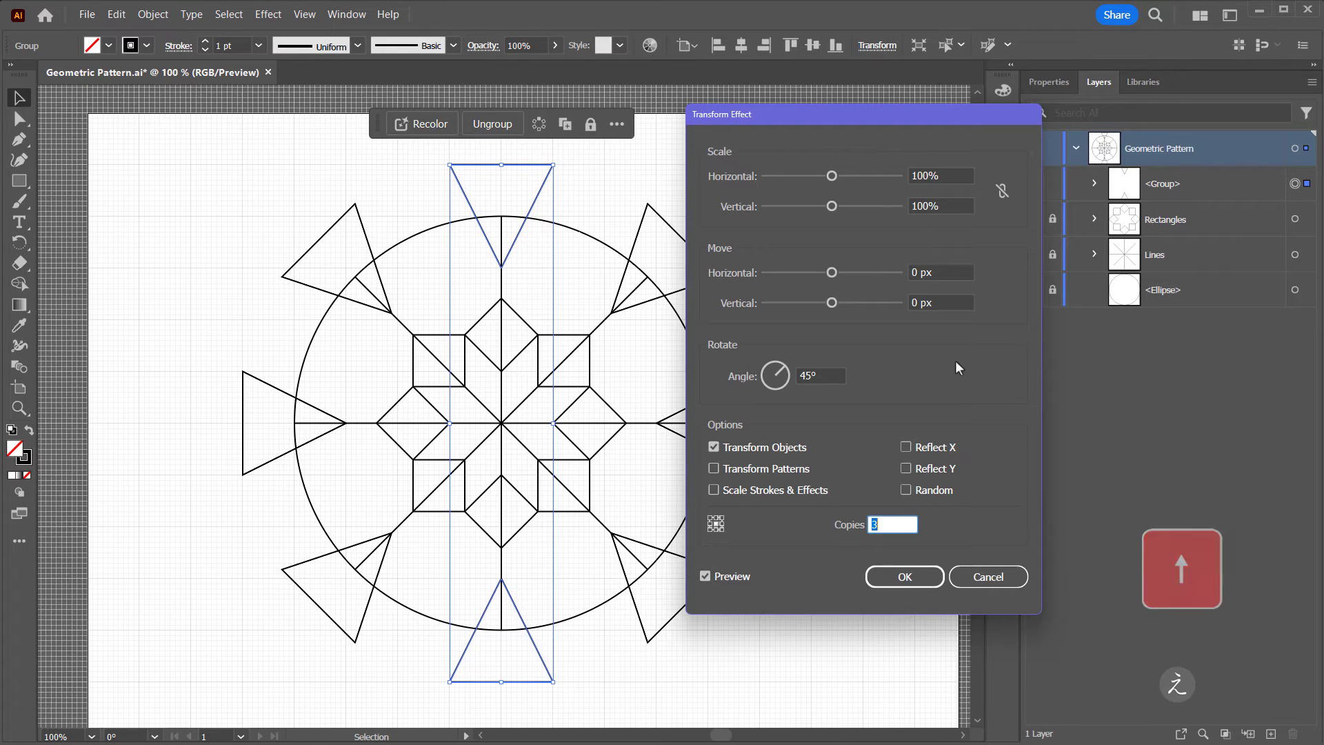
pyautogui.click(892, 580)
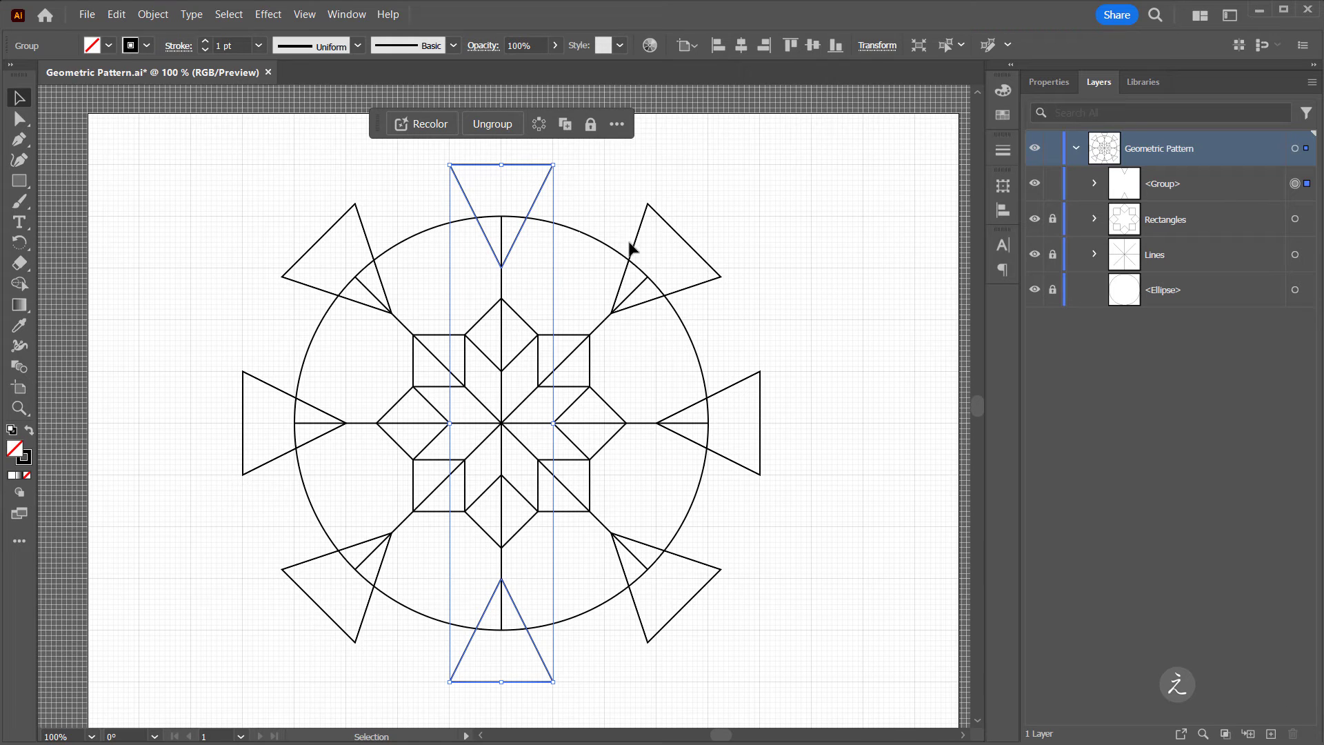
# Review the Transform effect's settings on the triangle group without changing them.
pyautogui.click(1049, 83)
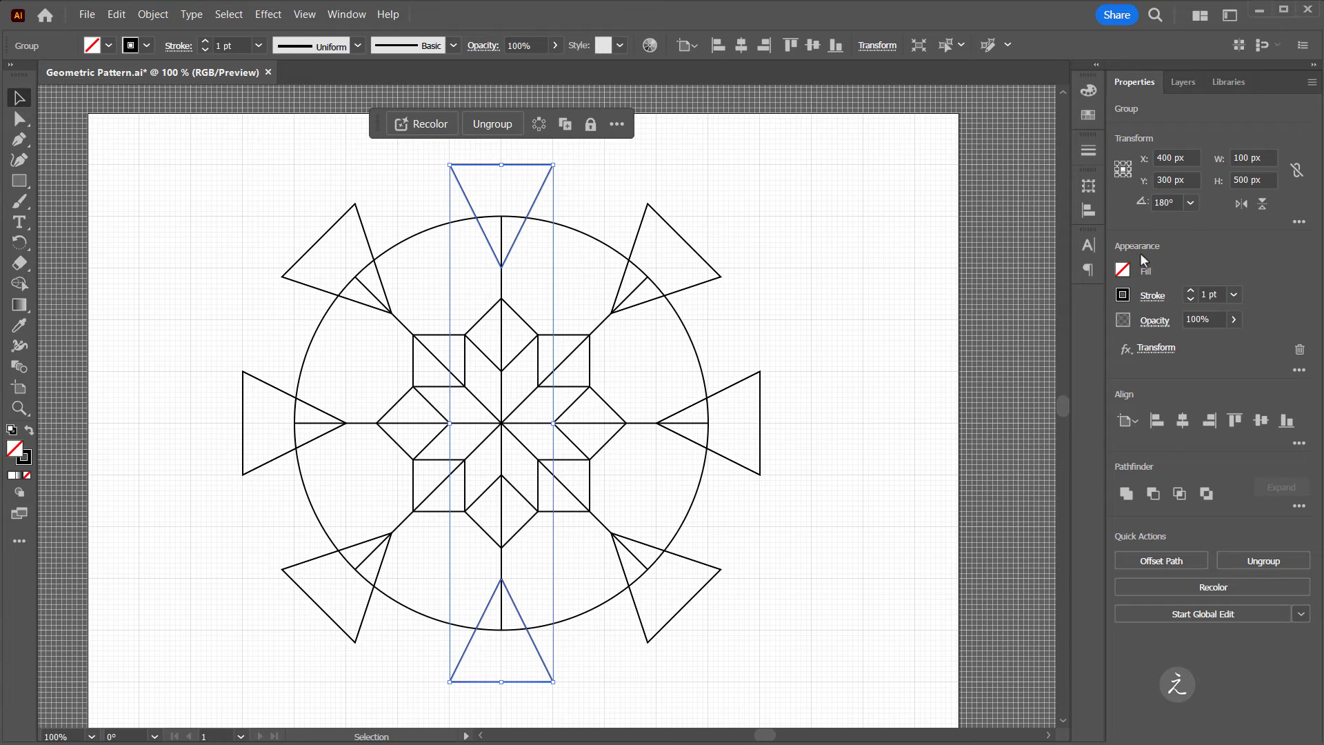
pyautogui.click(1156, 349)
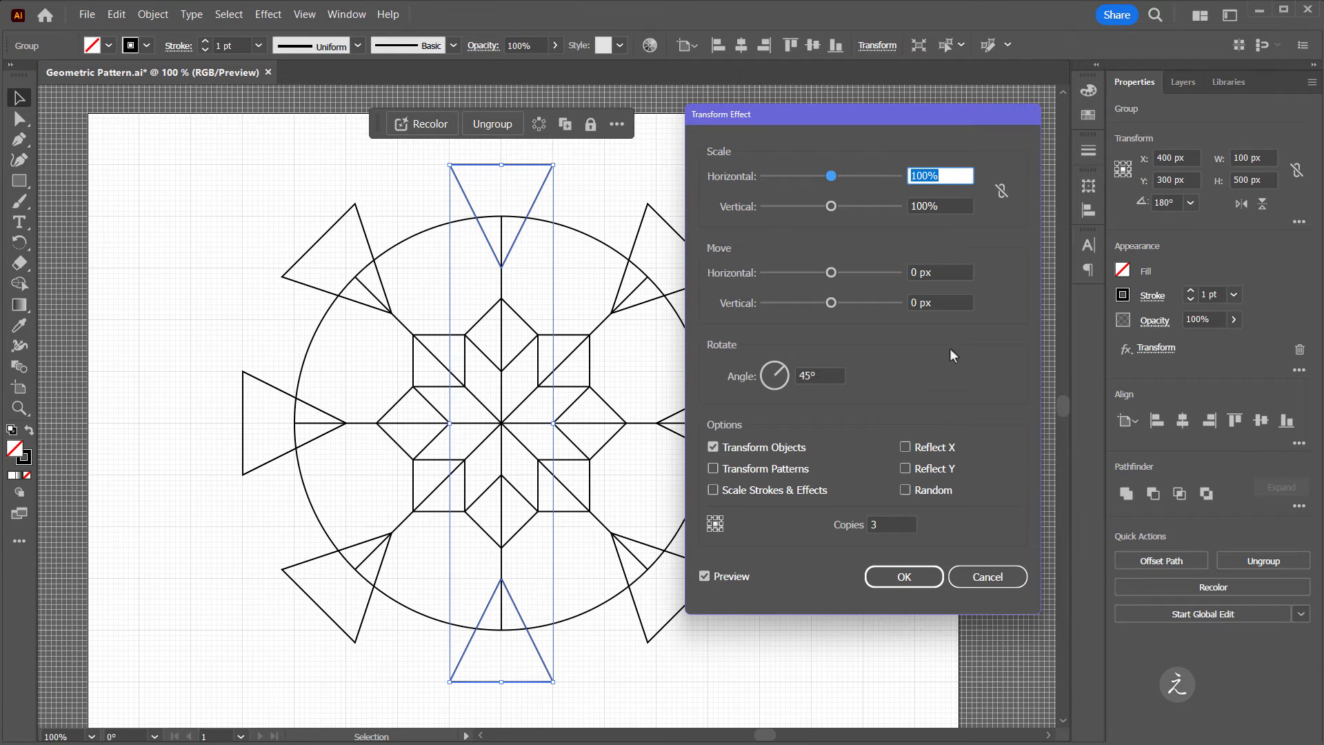
pyautogui.click(968, 579)
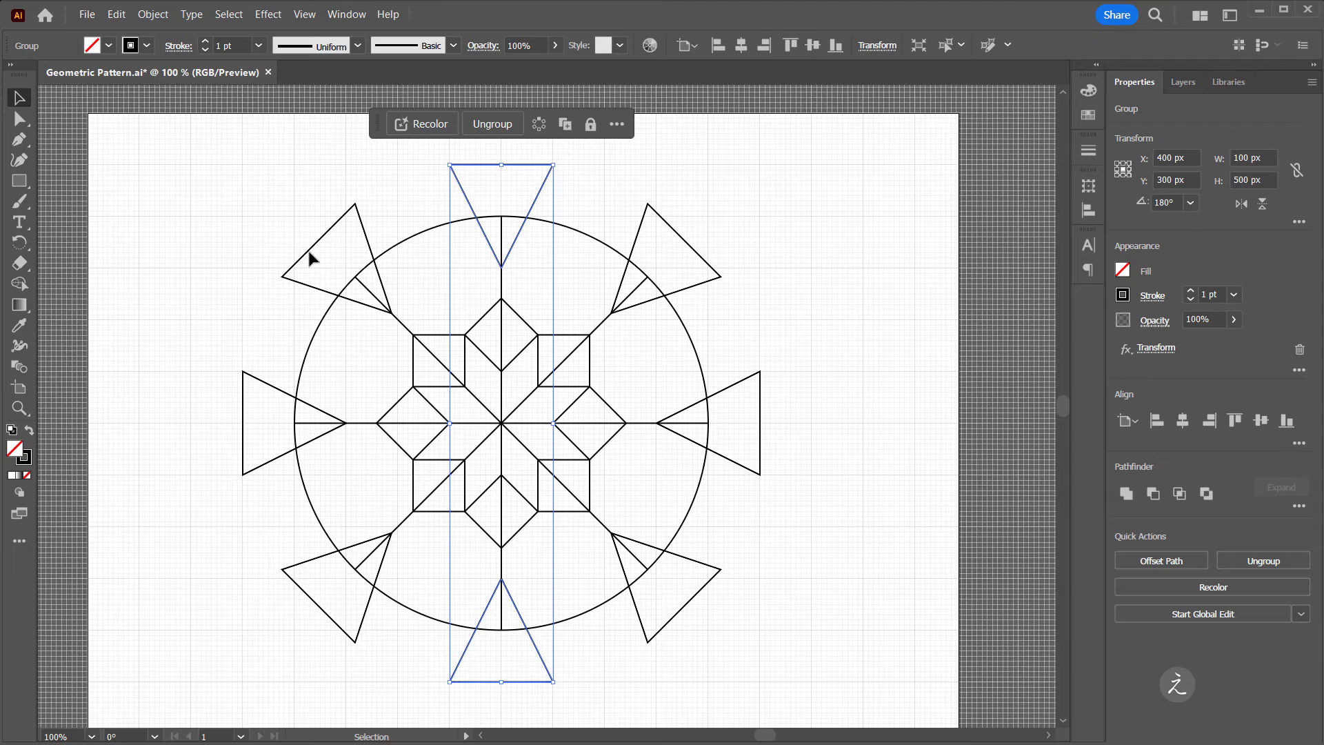
# Expand the appearance of the triangle group into real shapes and rename the group Triangles.
pyautogui.click(154, 15)
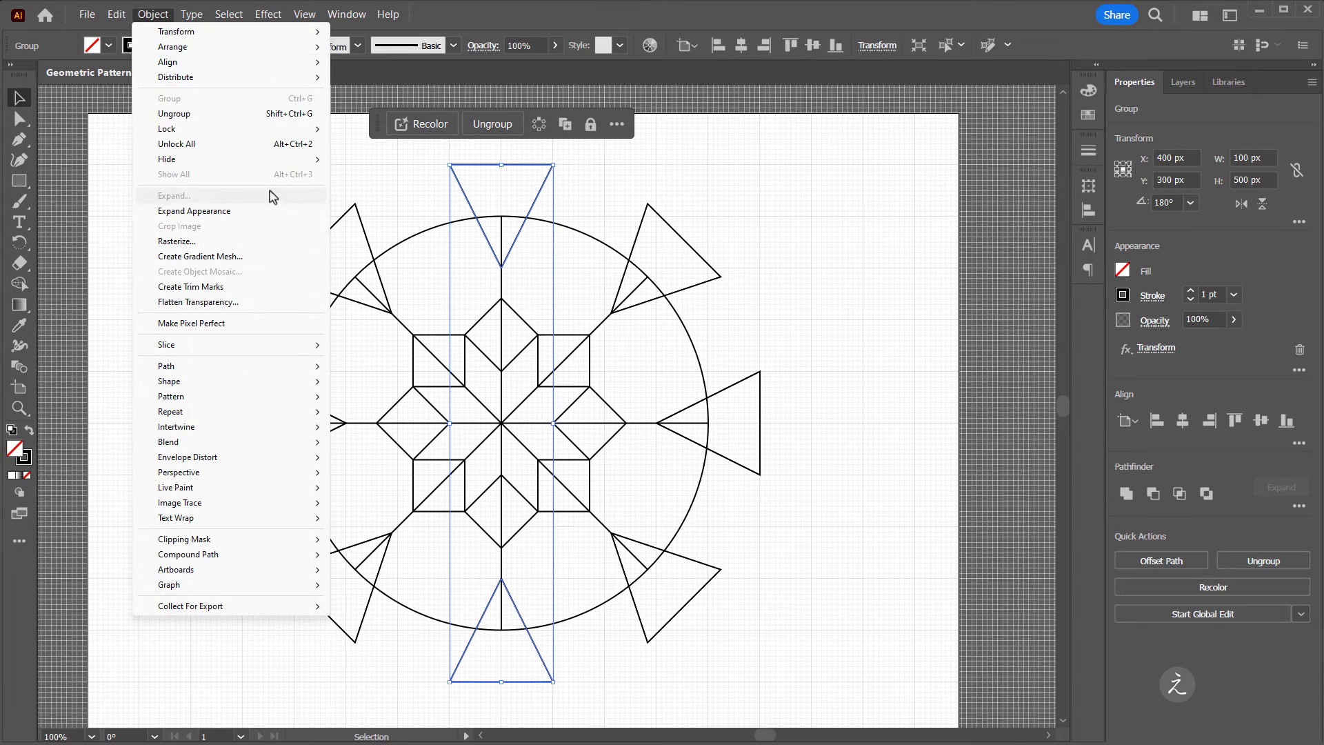
pyautogui.click(280, 221)
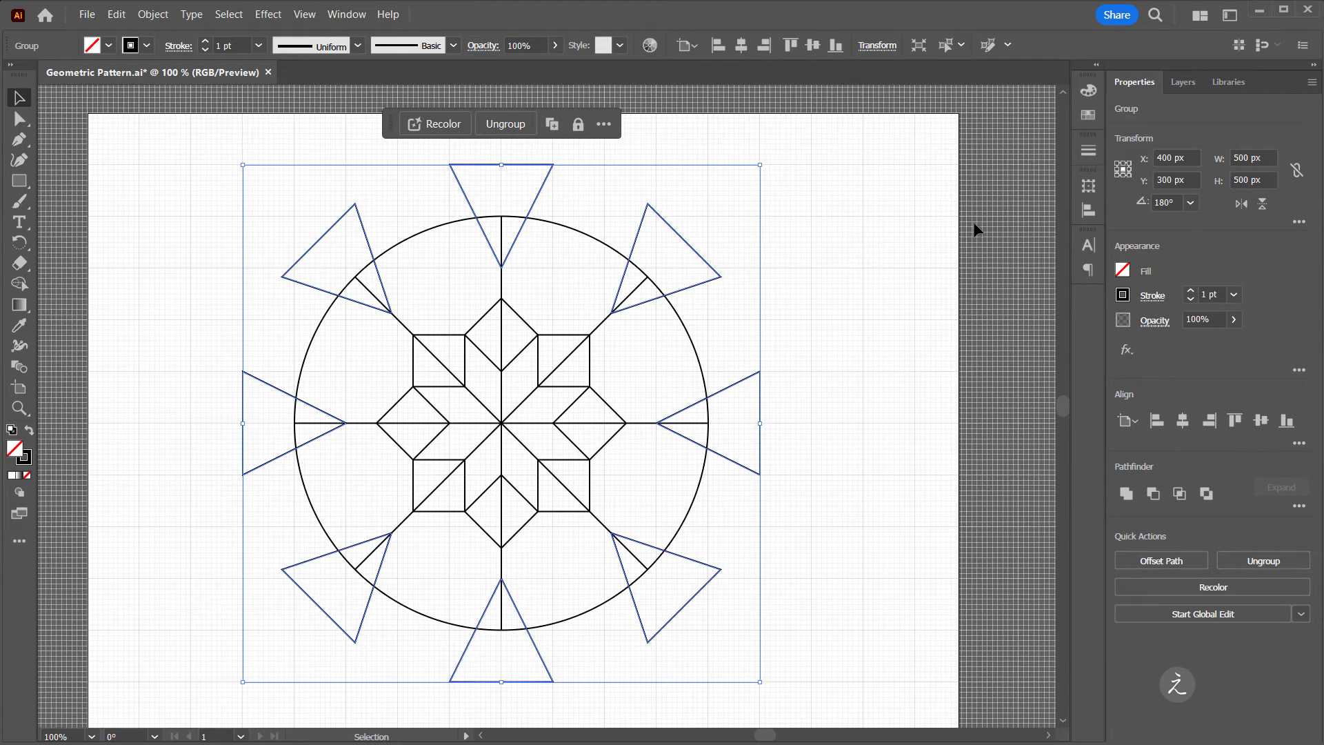
pyautogui.click(1183, 84)
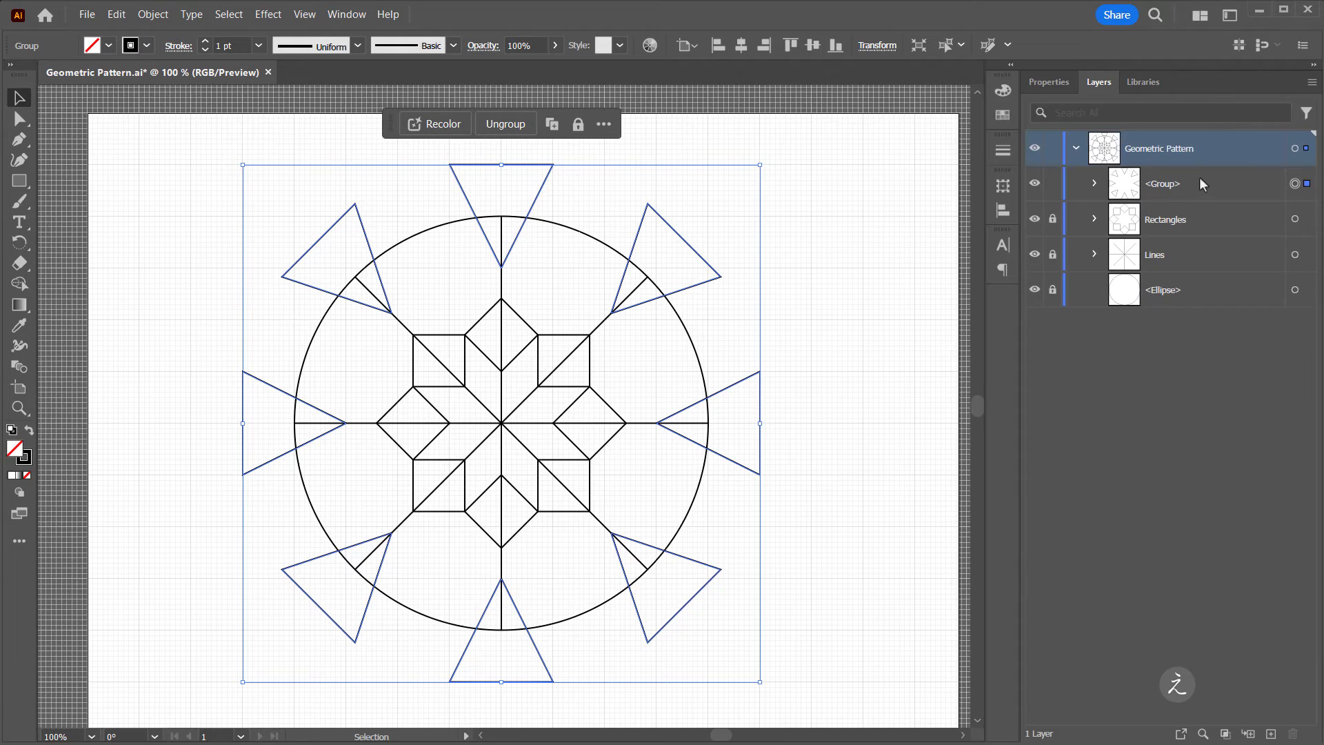
pyautogui.doubleClick(1164, 183)
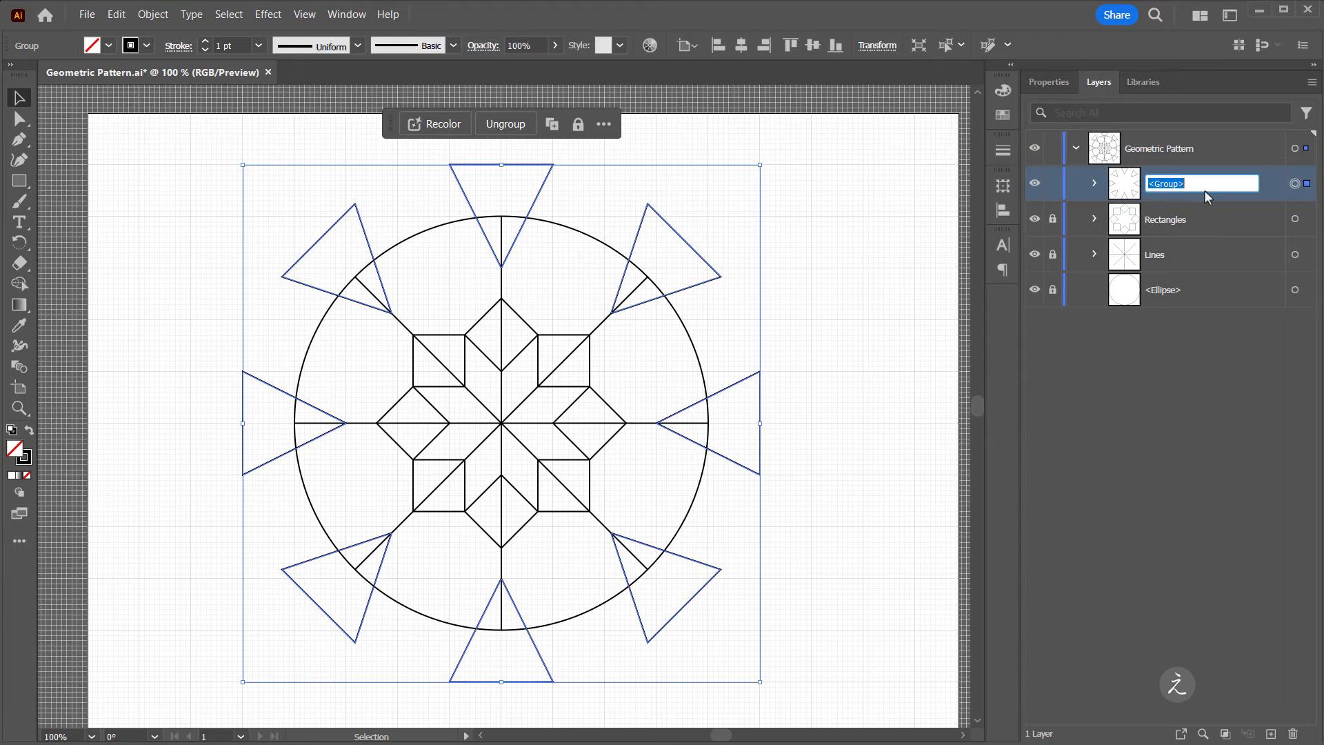
pyautogui.write('Tra')
pyautogui.write('angl')
pyautogui.write('es')
pyautogui.press('Return')
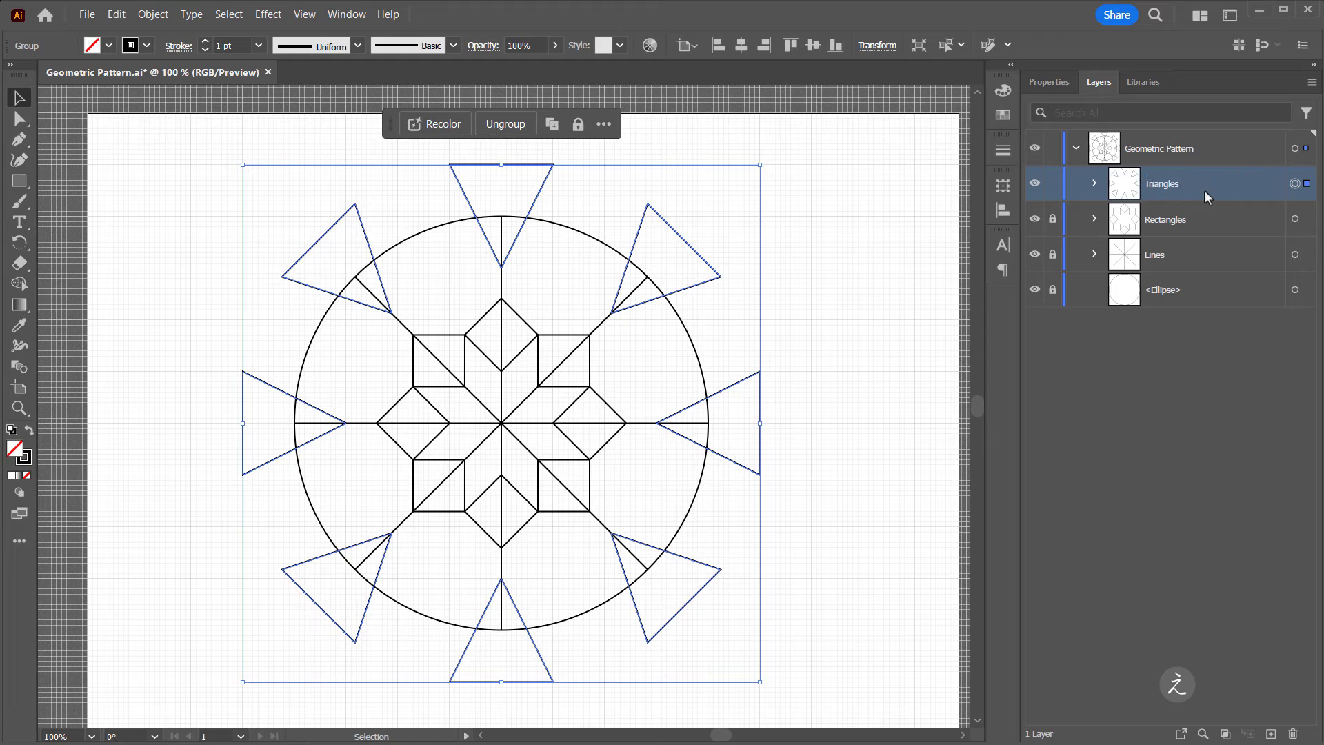
# Unlock the circle, select it together with the Triangles group, and erase the triangle parts outside the circle with the Shape Builder tool.
pyautogui.click(1054, 290)
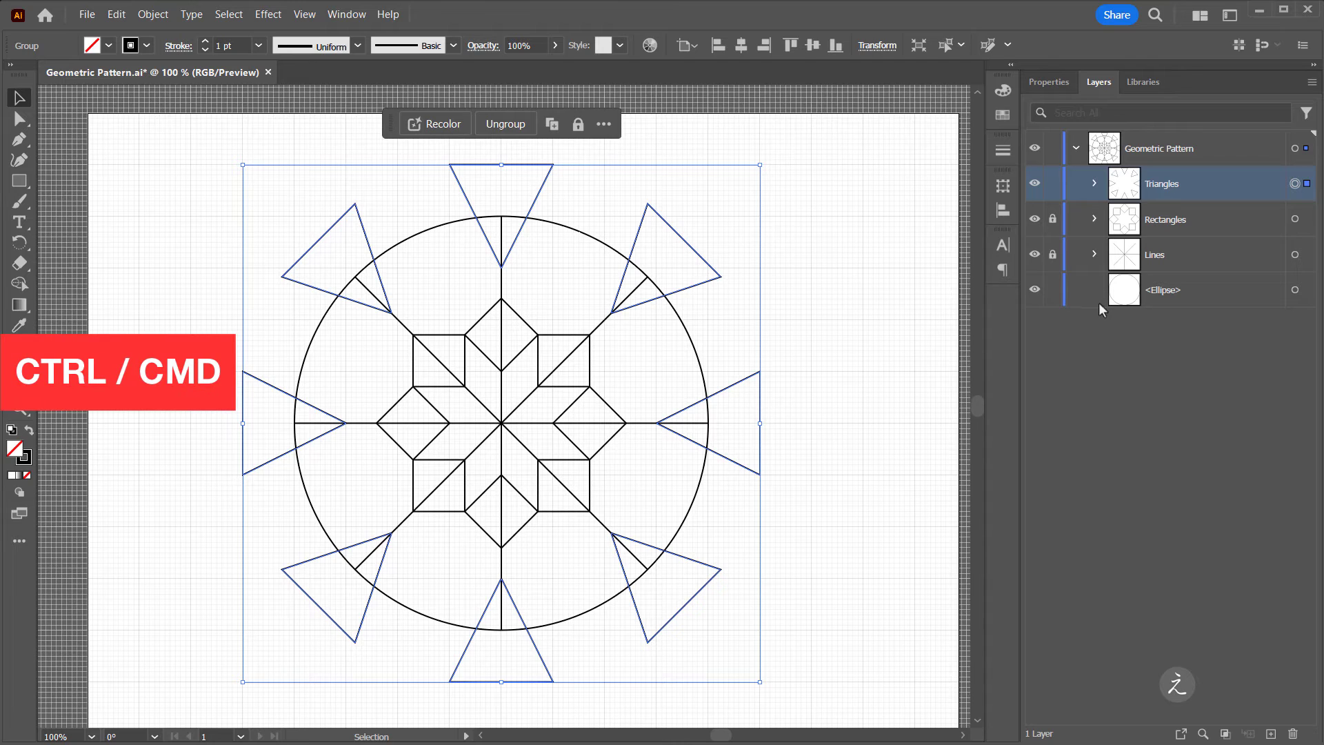
pyautogui.keyDown('ctrl'); pyautogui.click(1295, 289); pyautogui.keyUp('ctrl')
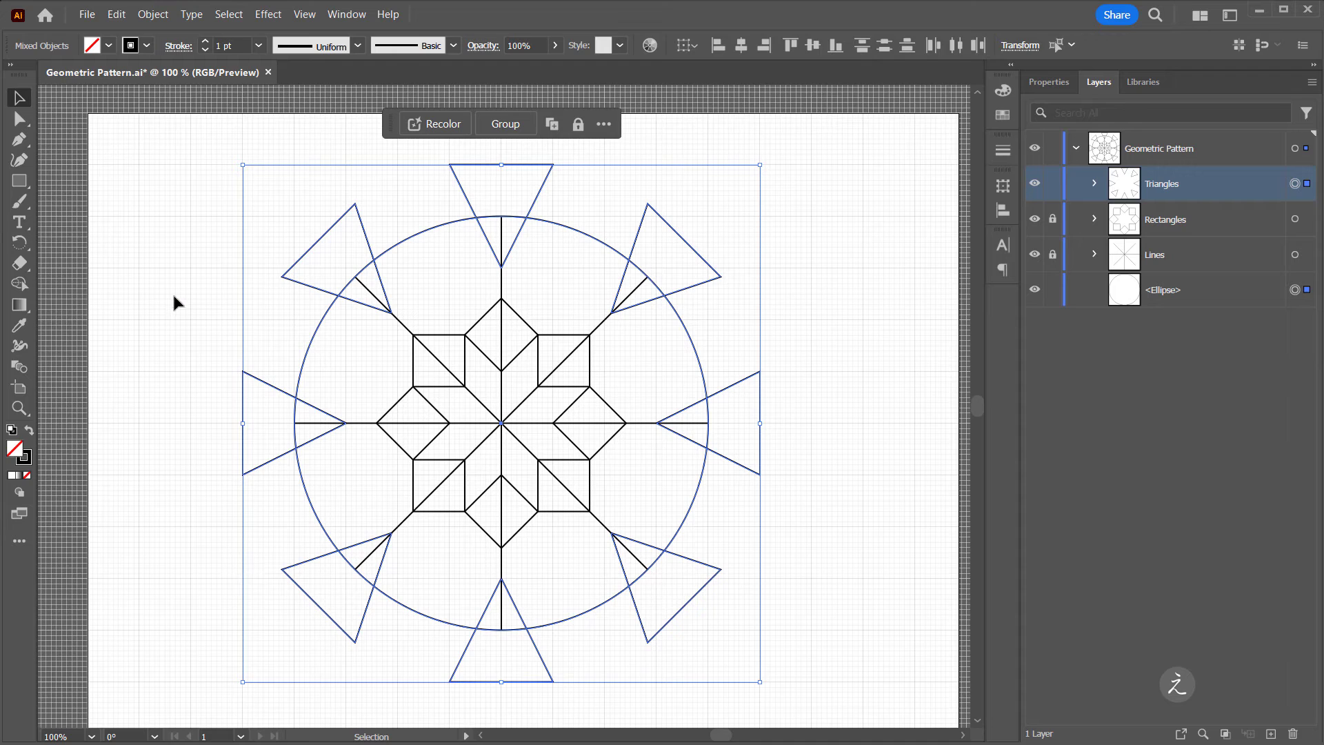
pyautogui.click(20, 283)
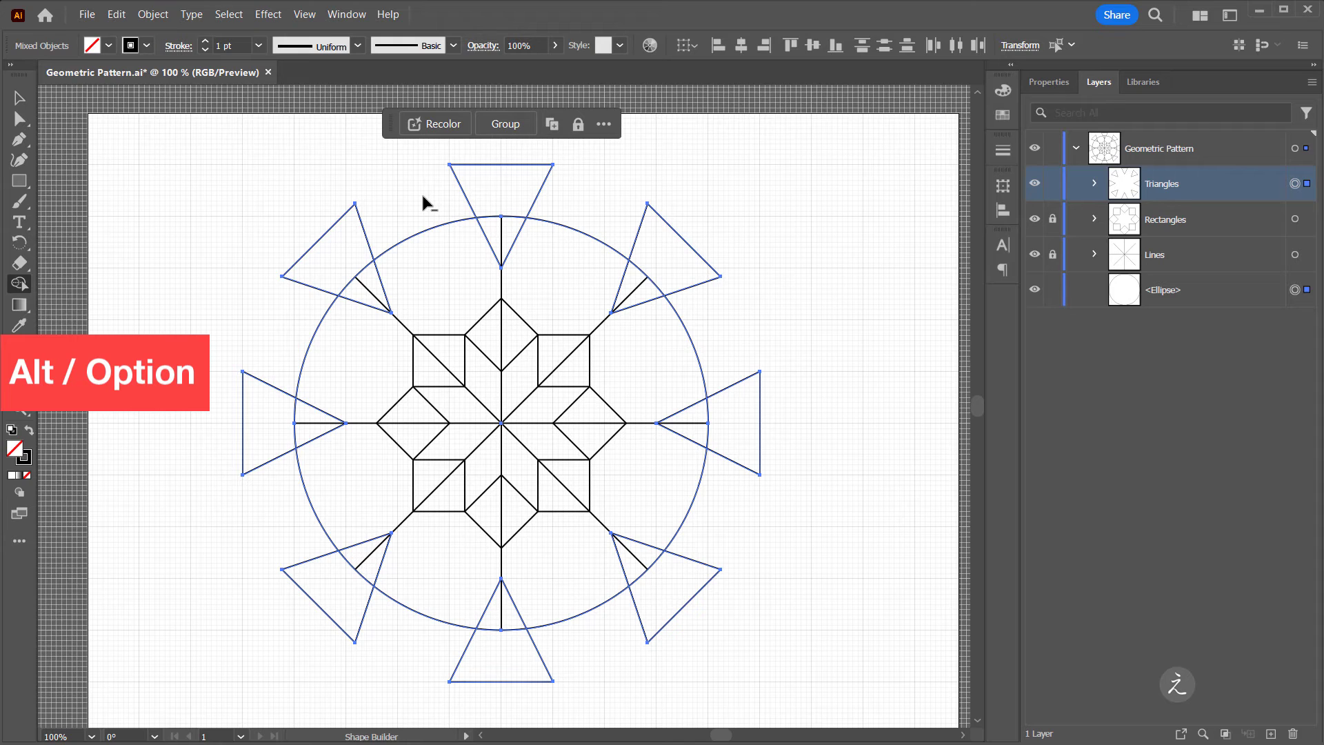
pyautogui.moveTo(426, 203)
pyautogui.mouseDown()
pyautogui.moveTo(578, 200)
pyautogui.moveTo(689, 247)
pyautogui.moveTo(753, 381)
pyautogui.moveTo(736, 473)
pyautogui.moveTo(642, 624)
pyautogui.moveTo(483, 664)
pyautogui.mouseUp()
pyautogui.moveTo(366, 616)
pyautogui.mouseDown()
pyautogui.moveTo(315, 562)
pyautogui.moveTo(282, 500)
pyautogui.moveTo(266, 403)
pyautogui.moveTo(284, 290)
pyautogui.moveTo(385, 212)
pyautogui.moveTo(375, 184)
pyautogui.mouseUp()
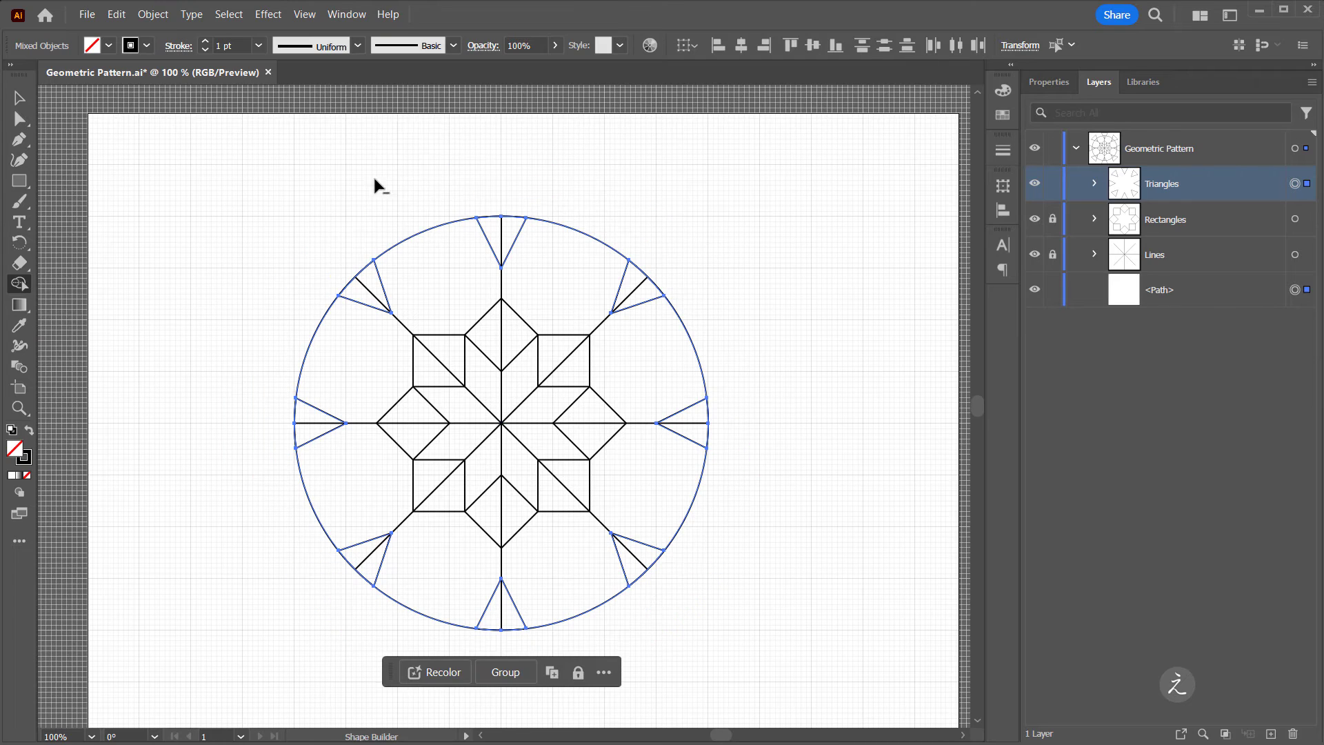
# Lock the circle path again and fill the Triangles group with the green swatch from the Geometric Pattern library.
pyautogui.click(19, 98)
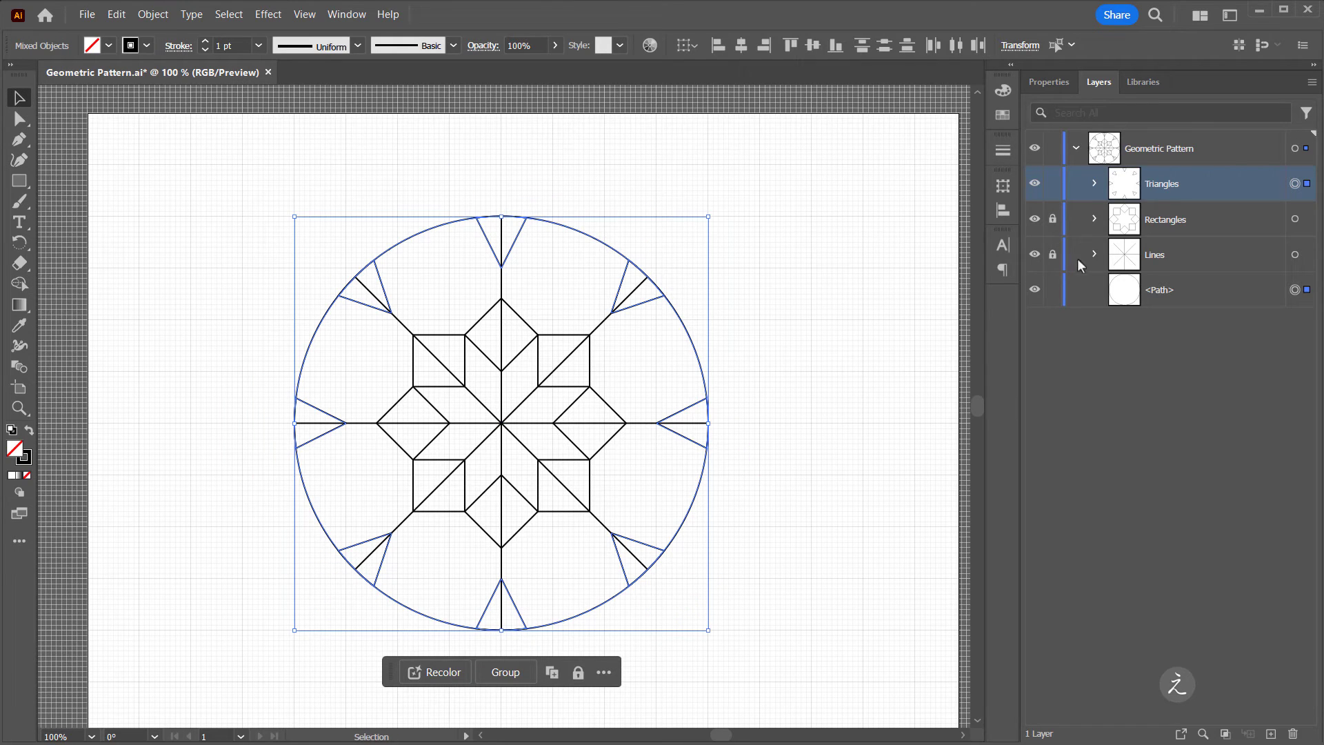
pyautogui.click(1052, 290)
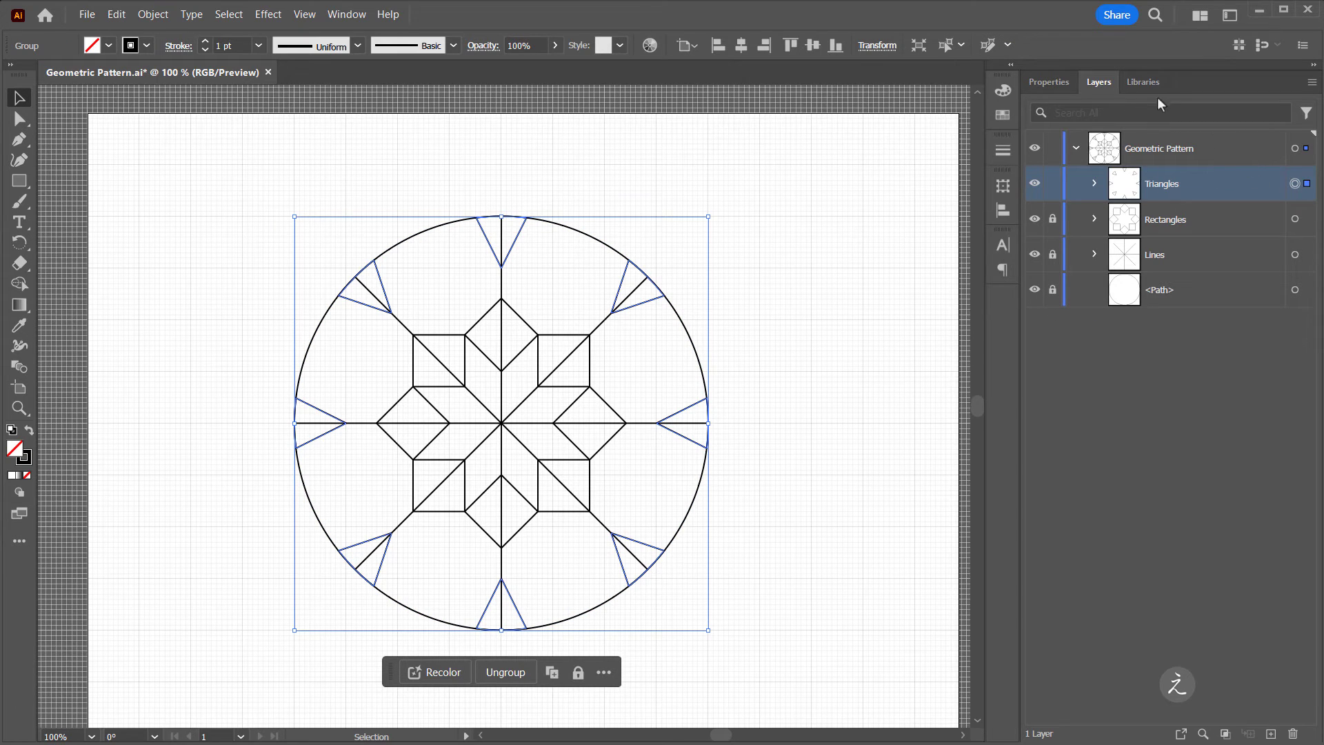
pyautogui.click(1146, 82)
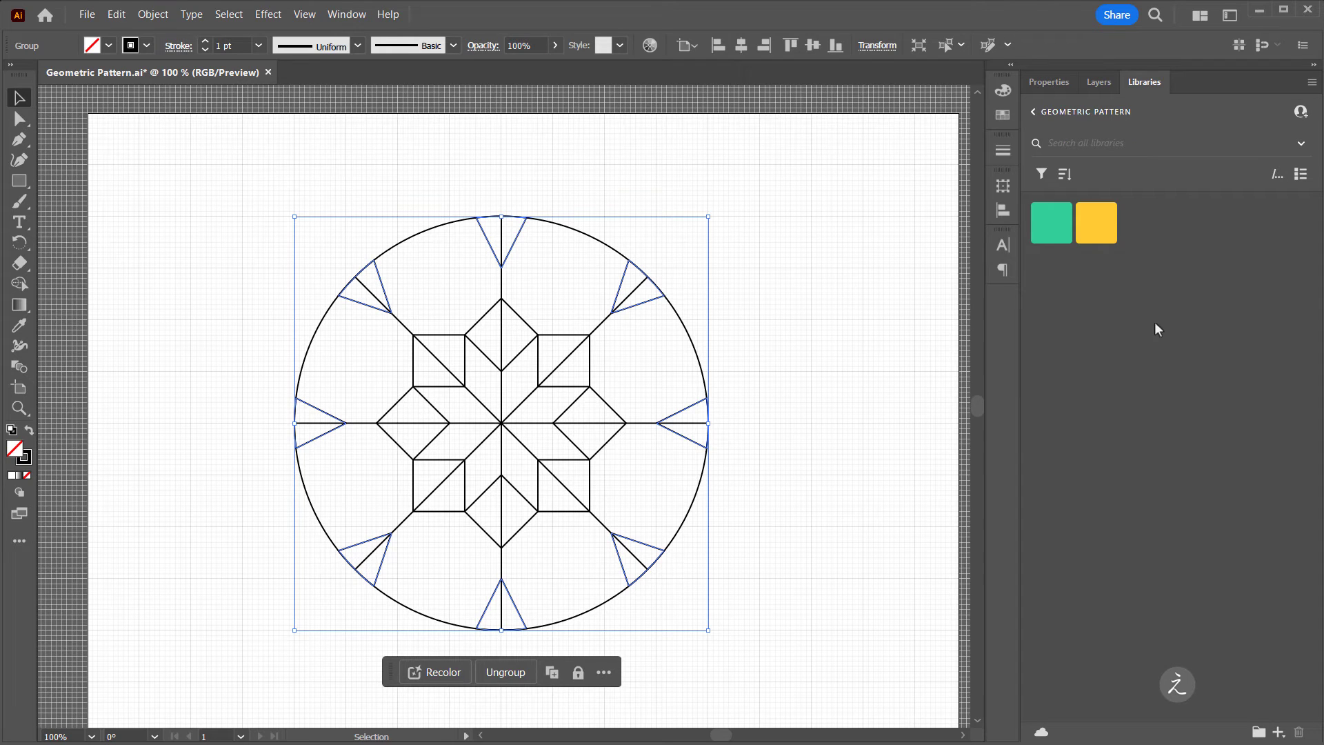
pyautogui.click(1051, 219)
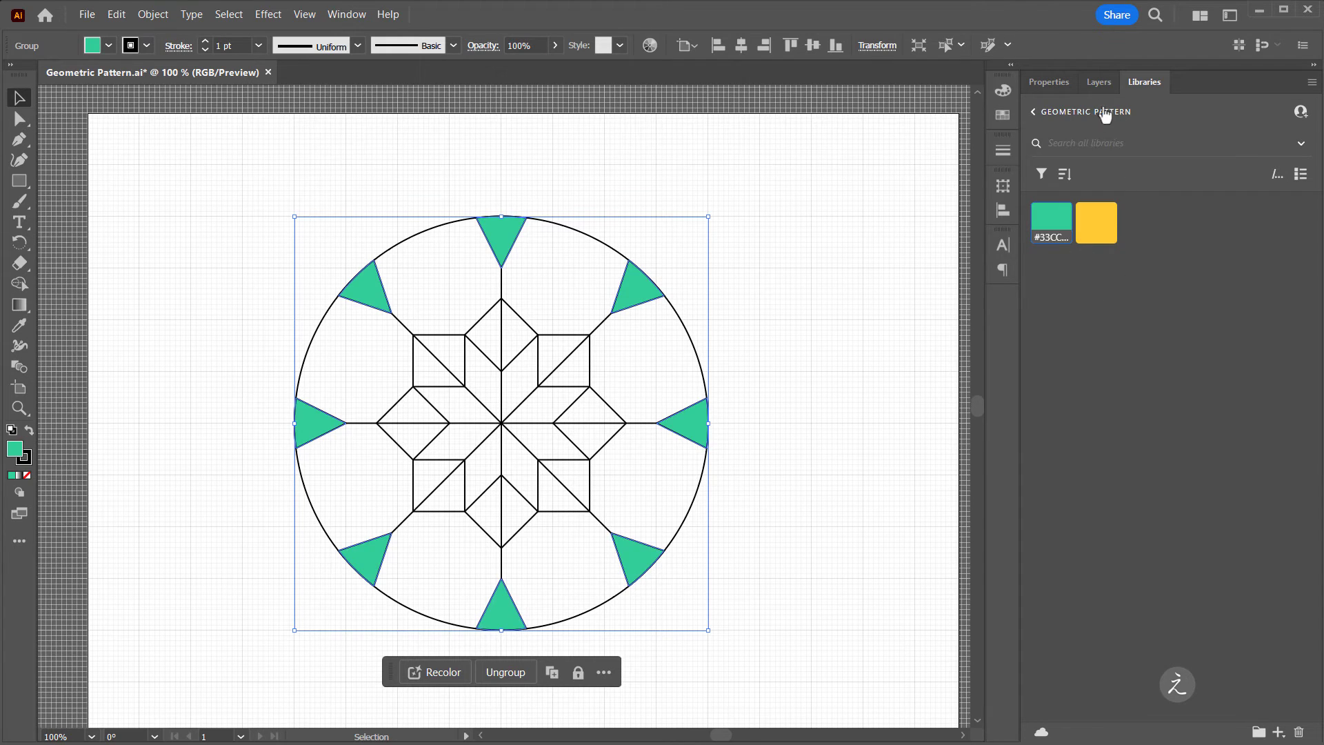
# Unlock the Rectangles group, fill it with the yellow swatch from the Geometric Pattern library, and clear the selection.
pyautogui.click(1100, 83)
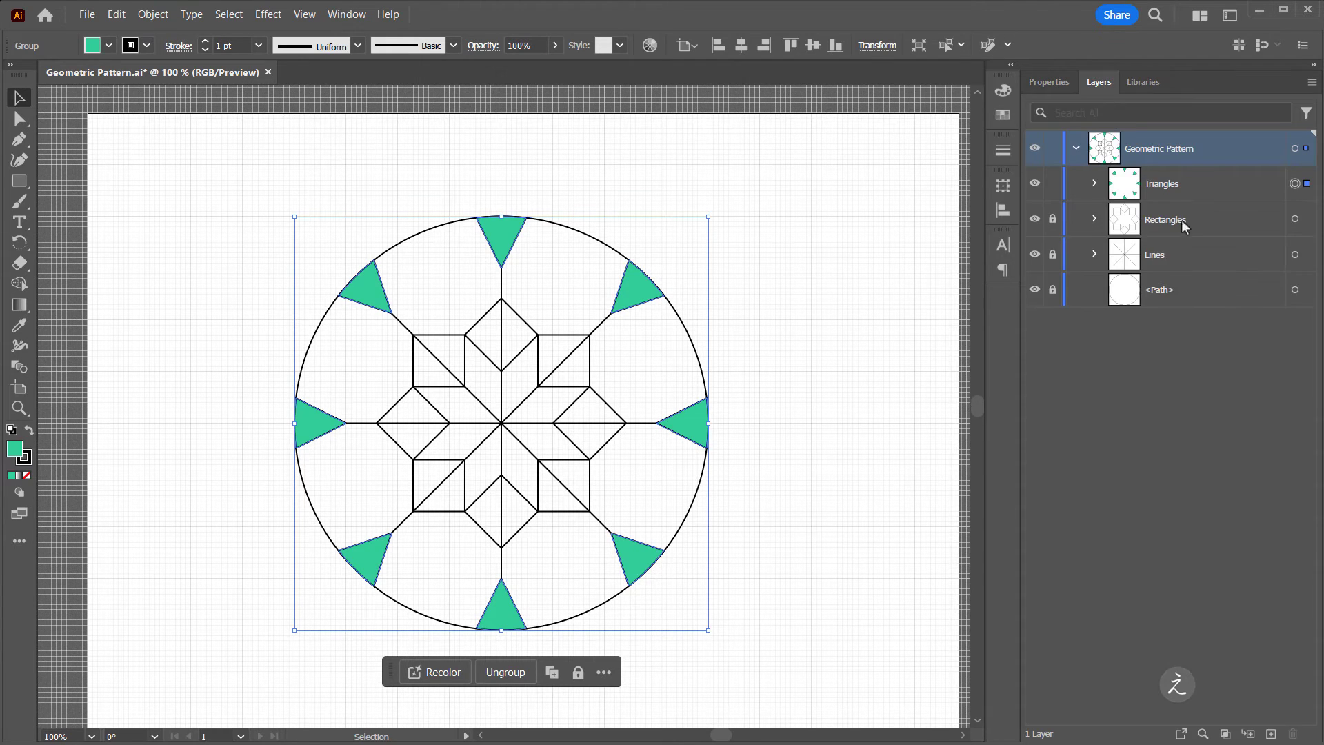
pyautogui.click(1053, 219)
pyautogui.click(1295, 220)
pyautogui.click(1143, 82)
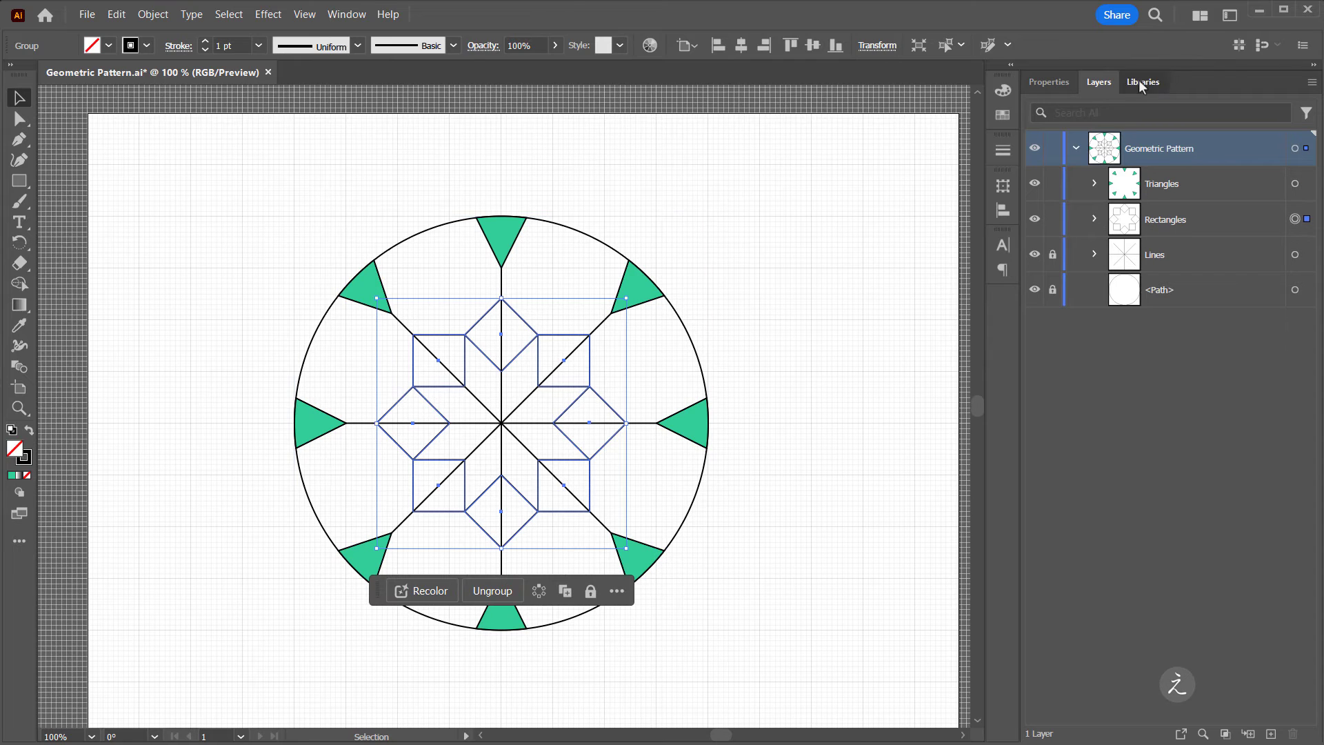
pyautogui.click(1097, 221)
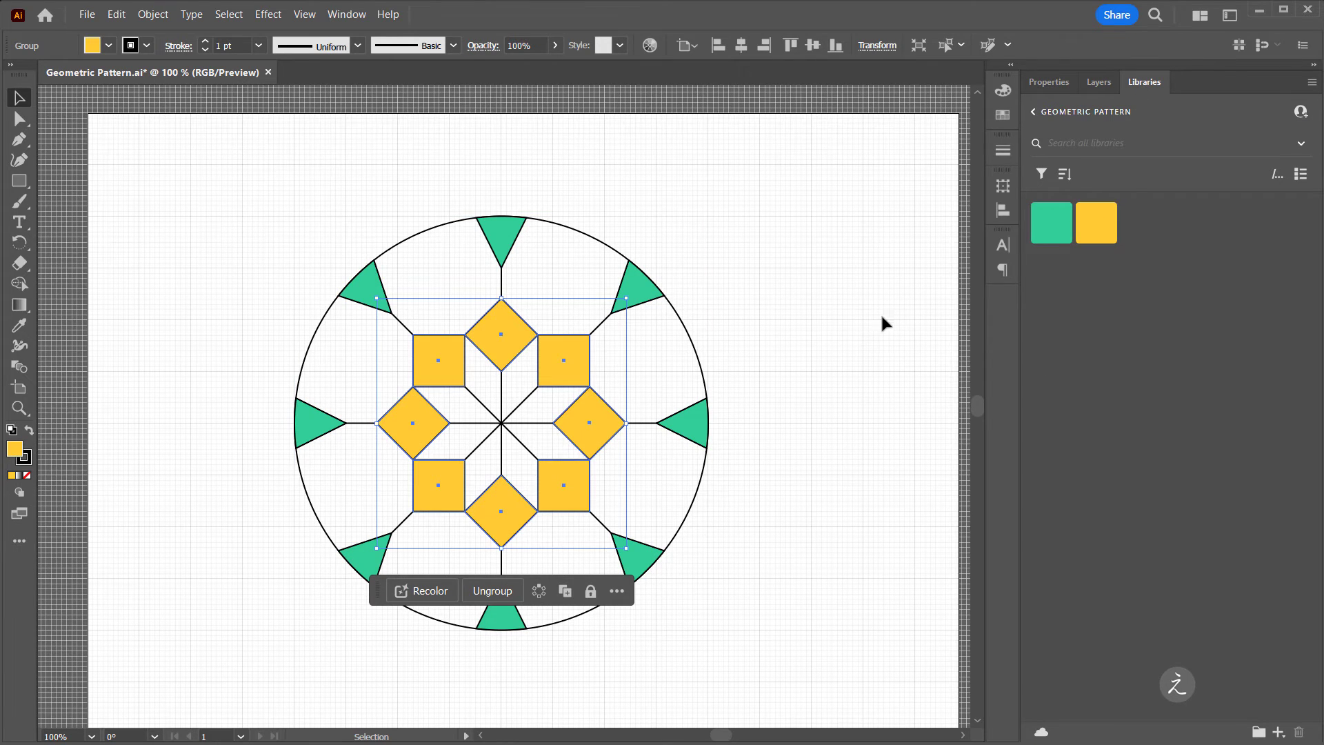
pyautogui.click(855, 301)
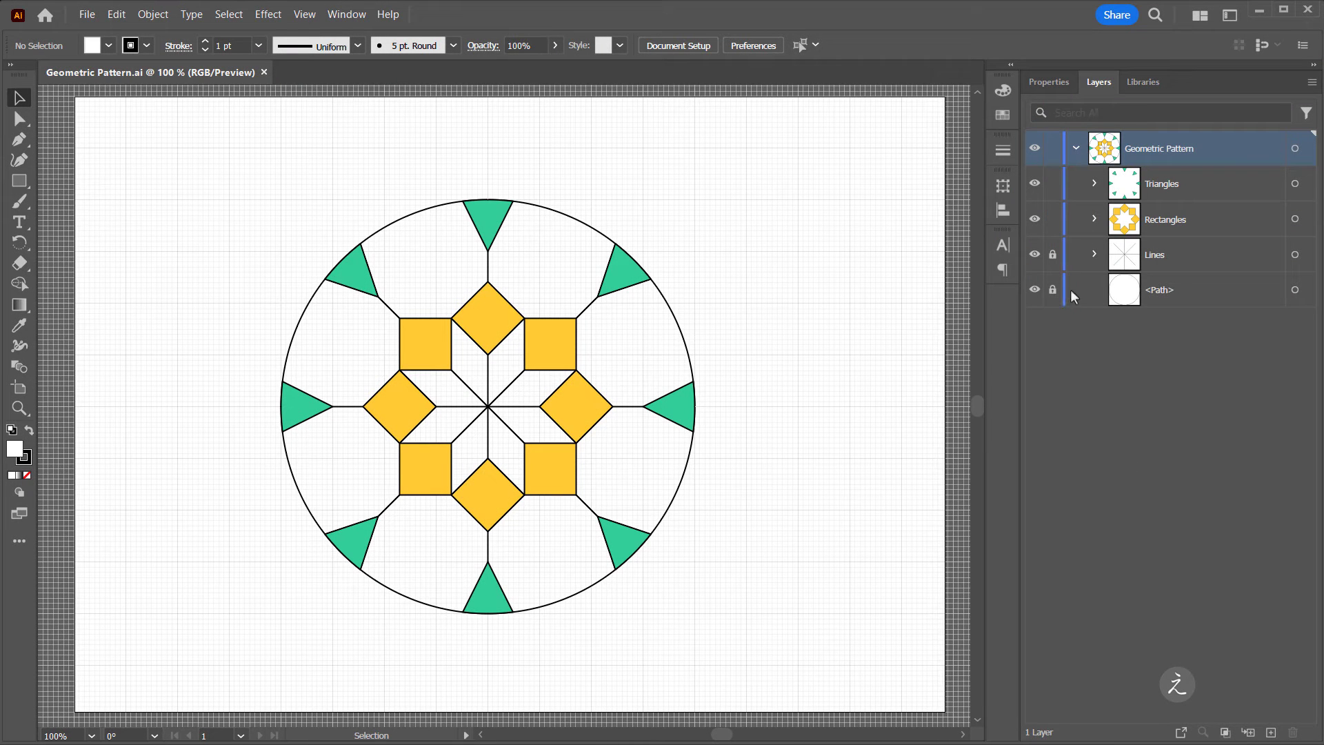
# Unlock the Lines group and the circle path, then scale the whole artwork proportionally about its centre to about 100 px wide.
pyautogui.click(1053, 255)
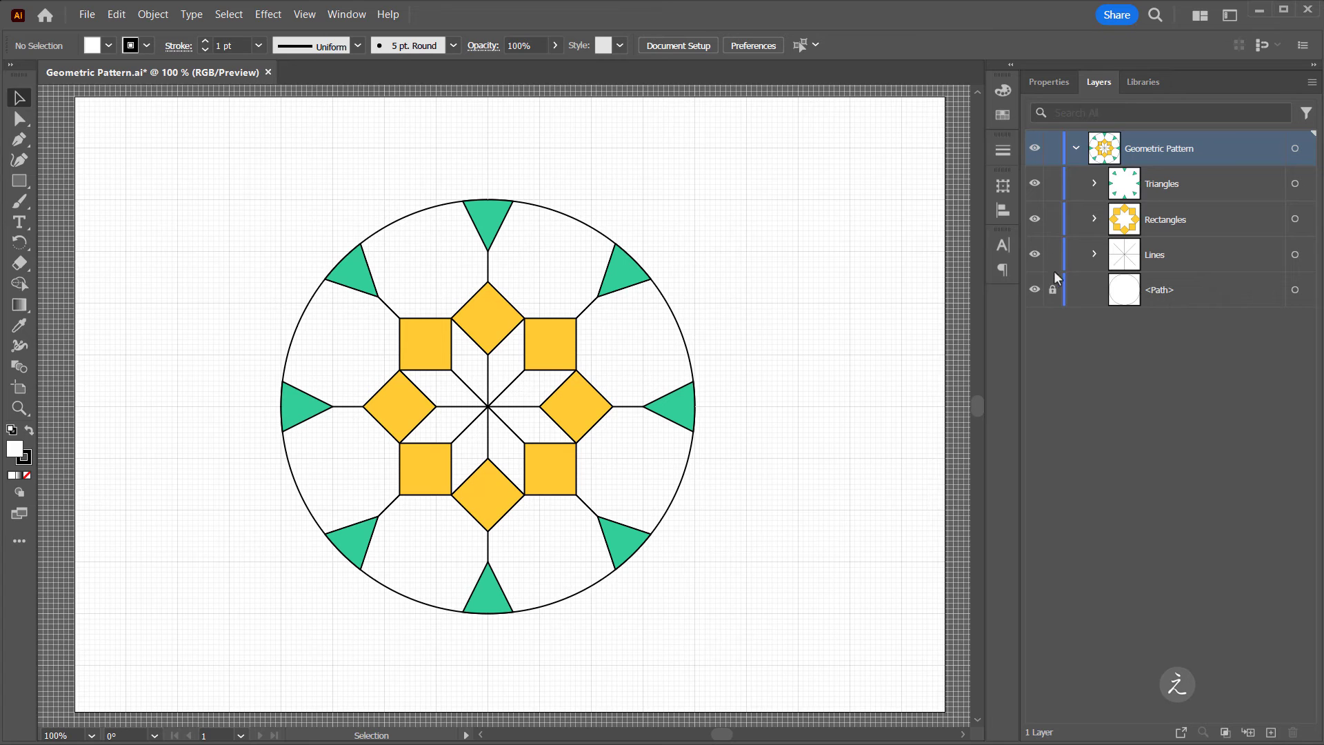
pyautogui.click(1052, 291)
pyautogui.moveTo(193, 182); pyautogui.dragTo(758, 663)
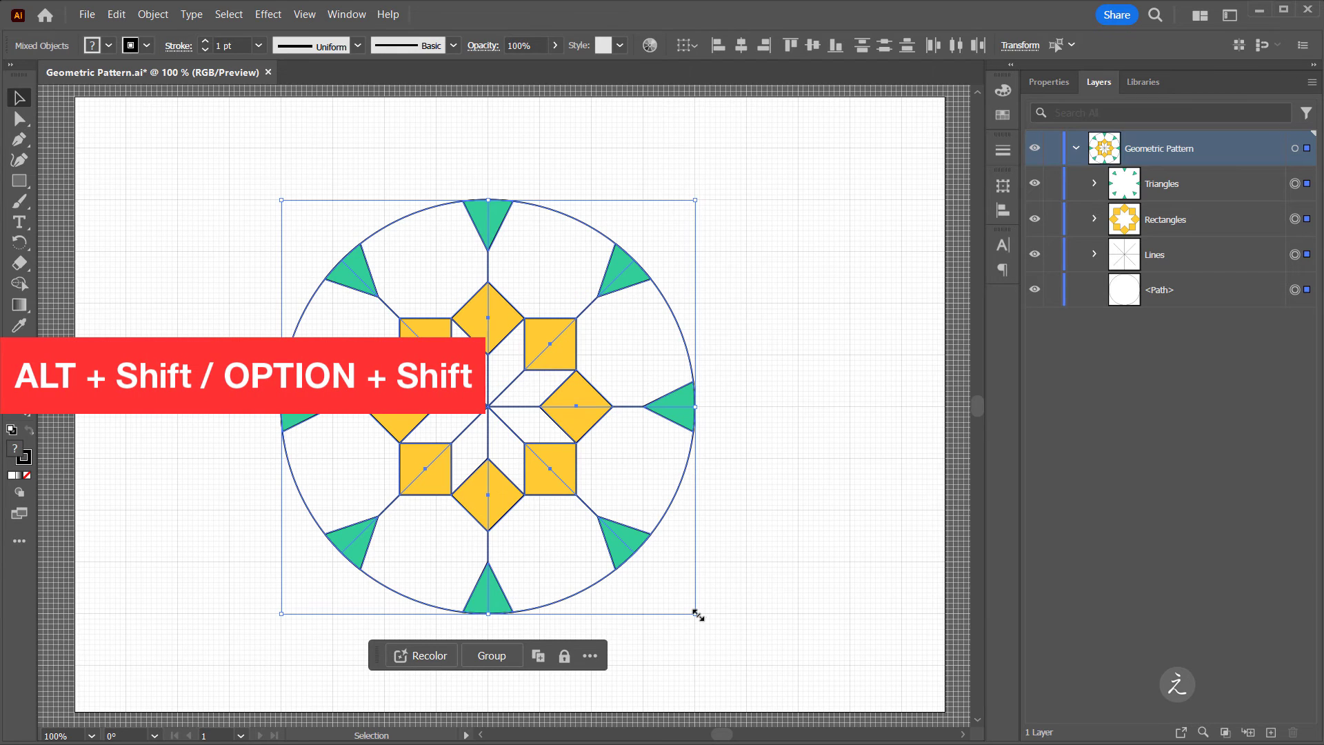
pyautogui.moveTo(699, 615); pyautogui.dragTo(540, 458)
pyautogui.scroll(4, 486, 402)
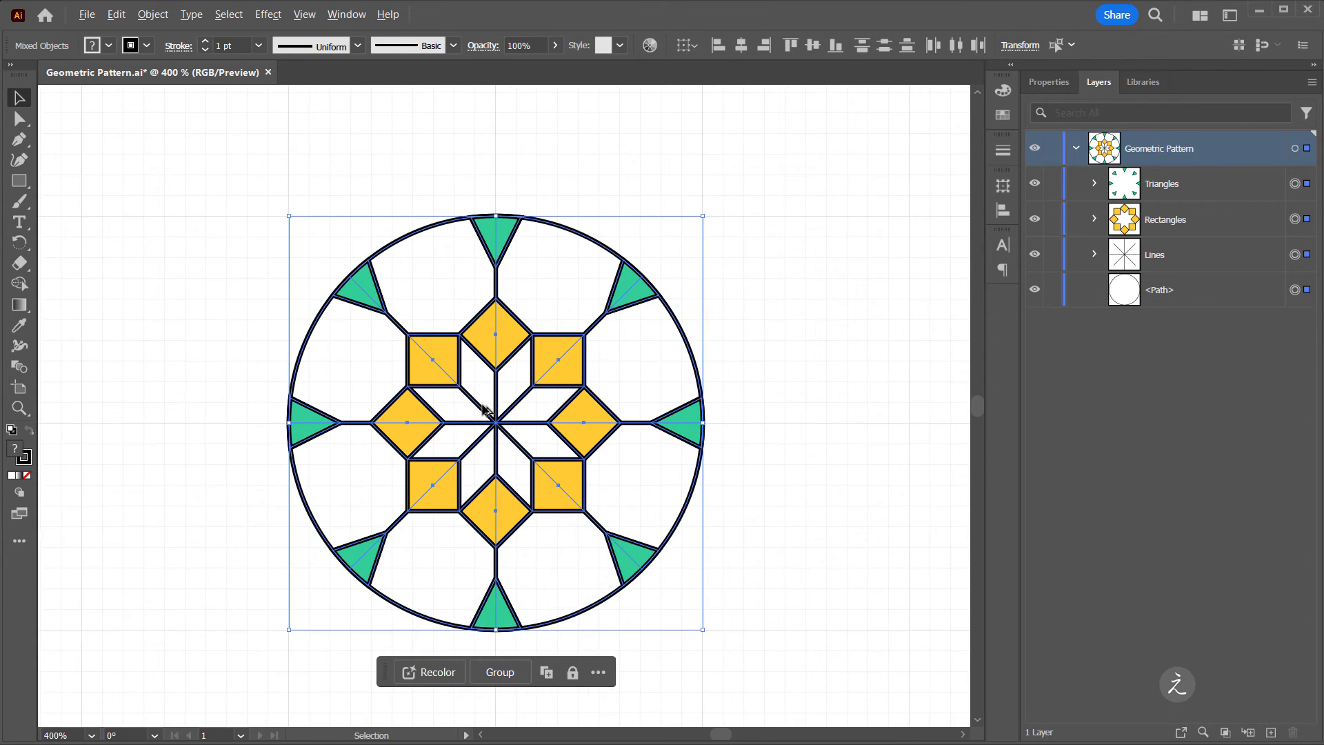
pyautogui.press('space')
pyautogui.moveTo(816, 351); pyautogui.dragTo(780, 345)
pyautogui.click(619, 245)
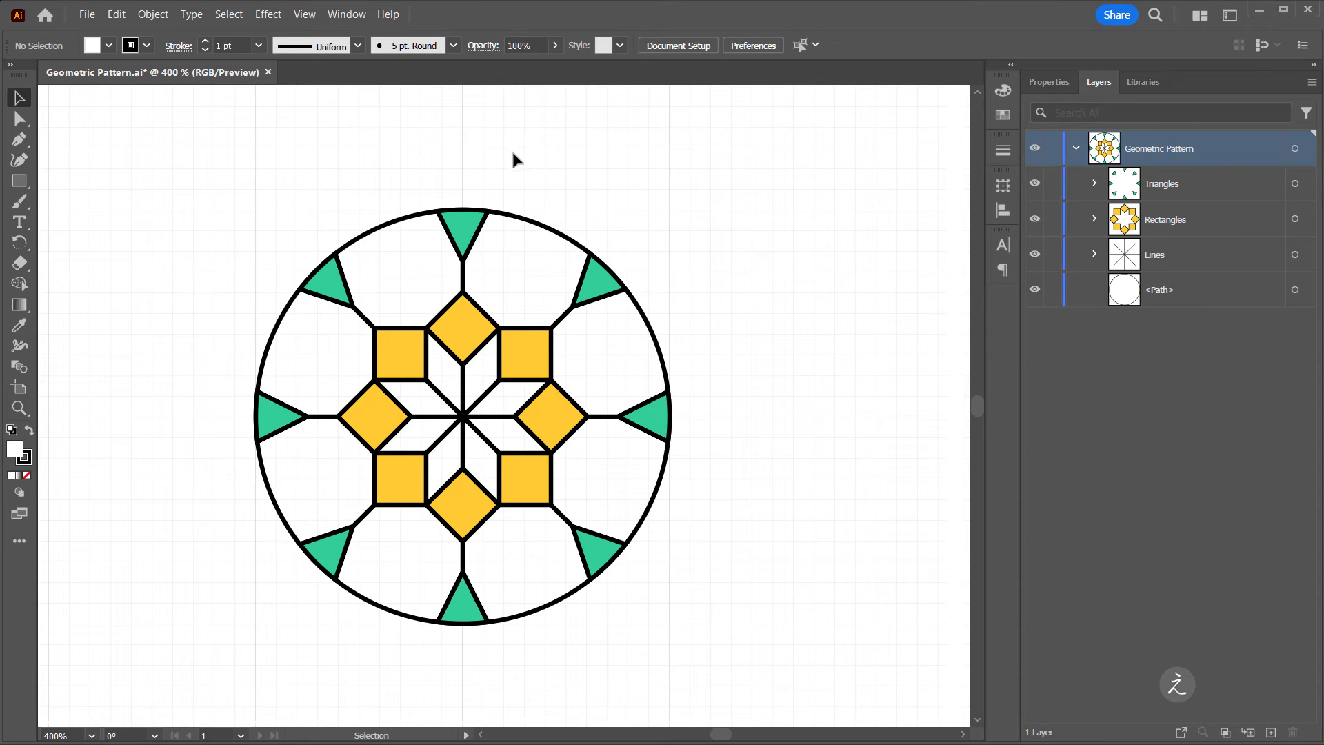
# Set the stroke weight to 0.75 pt for the circle path and the Lines, Rectangles and Triangles groups.
pyautogui.click(534, 221)
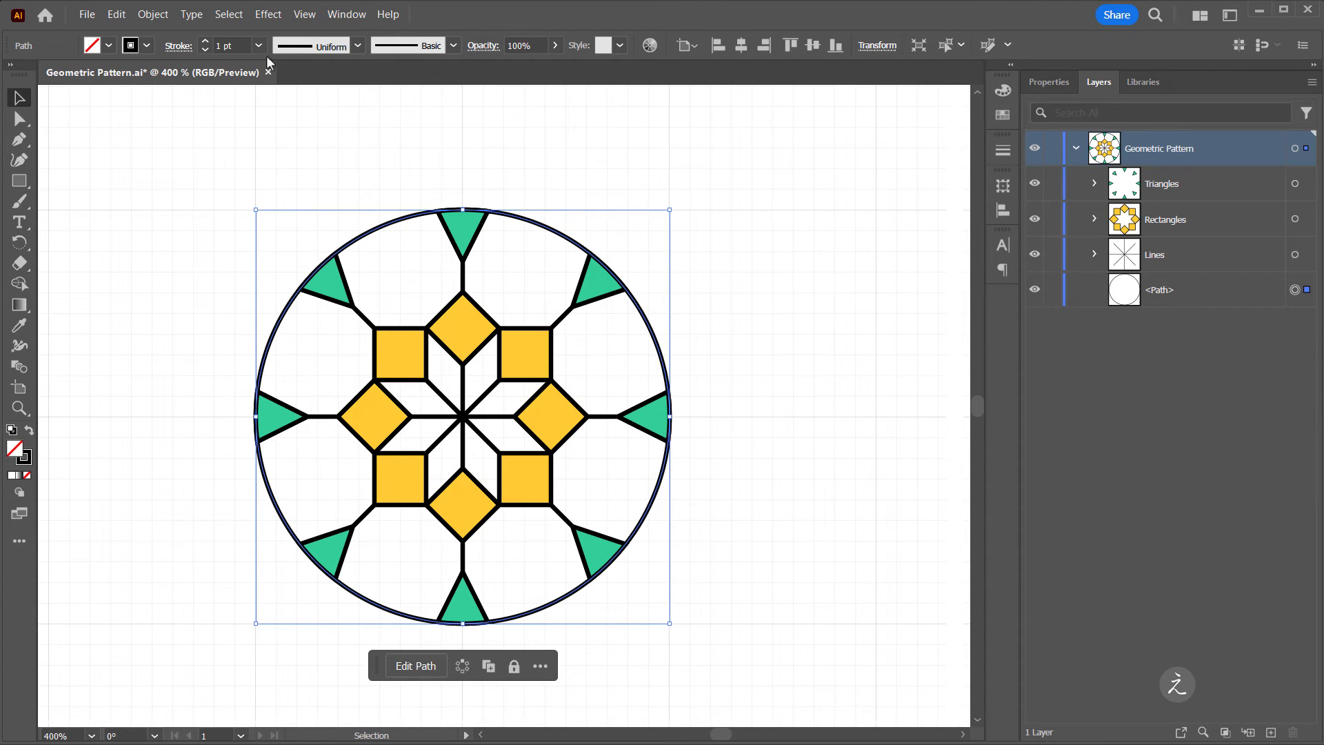
pyautogui.click(204, 50)
pyautogui.click(1290, 256)
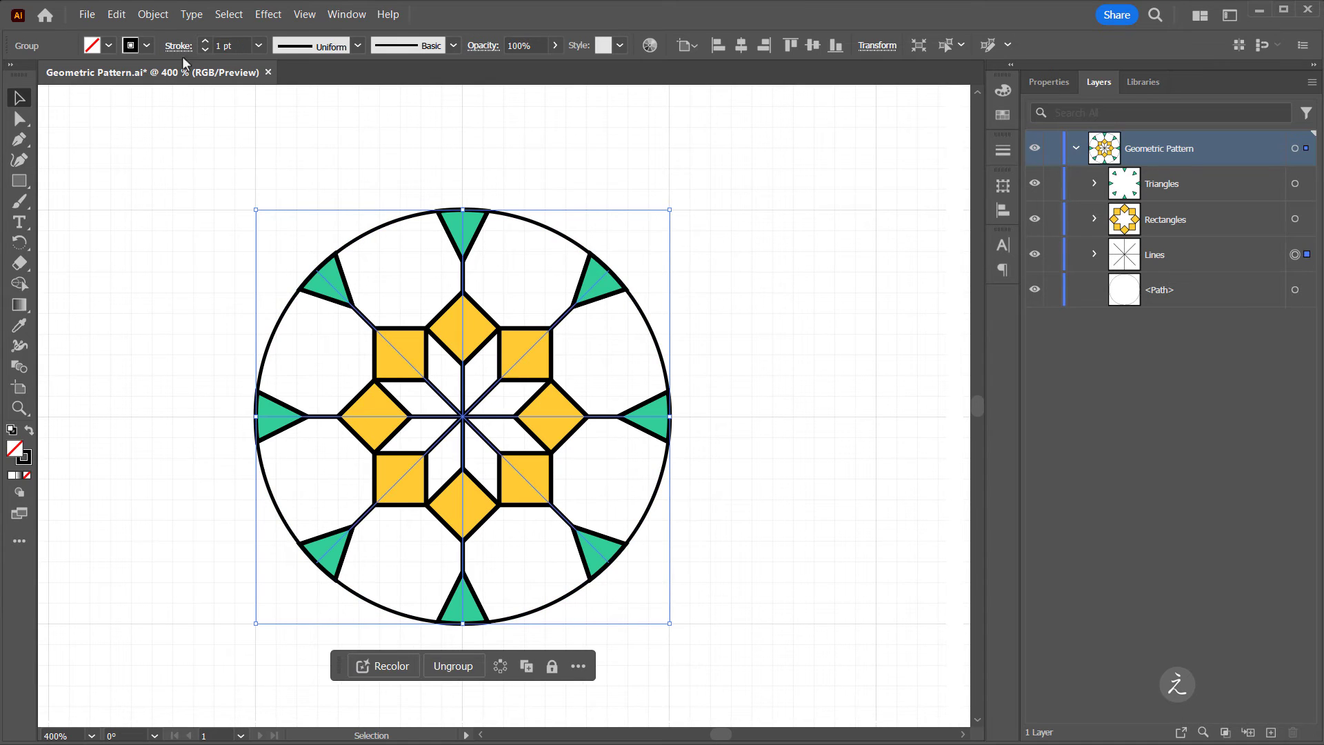
pyautogui.click(1294, 219)
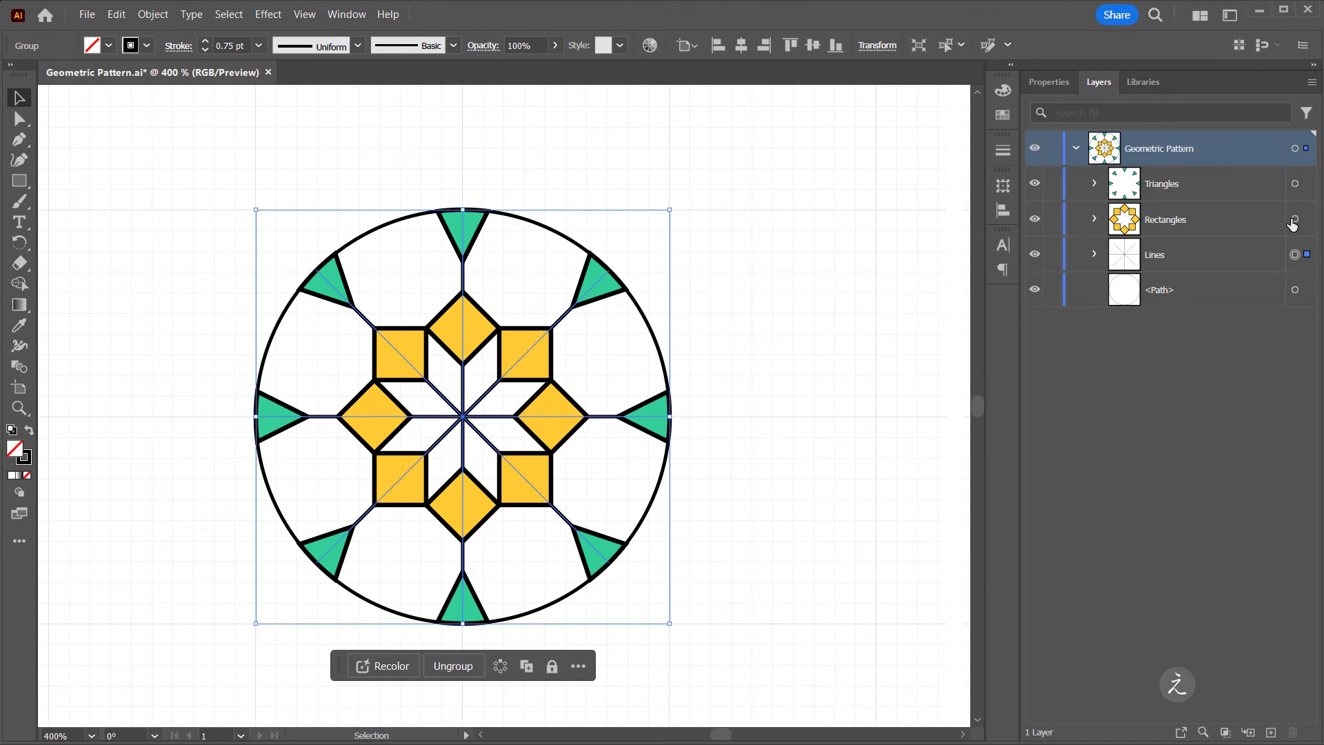
pyautogui.click(206, 50)
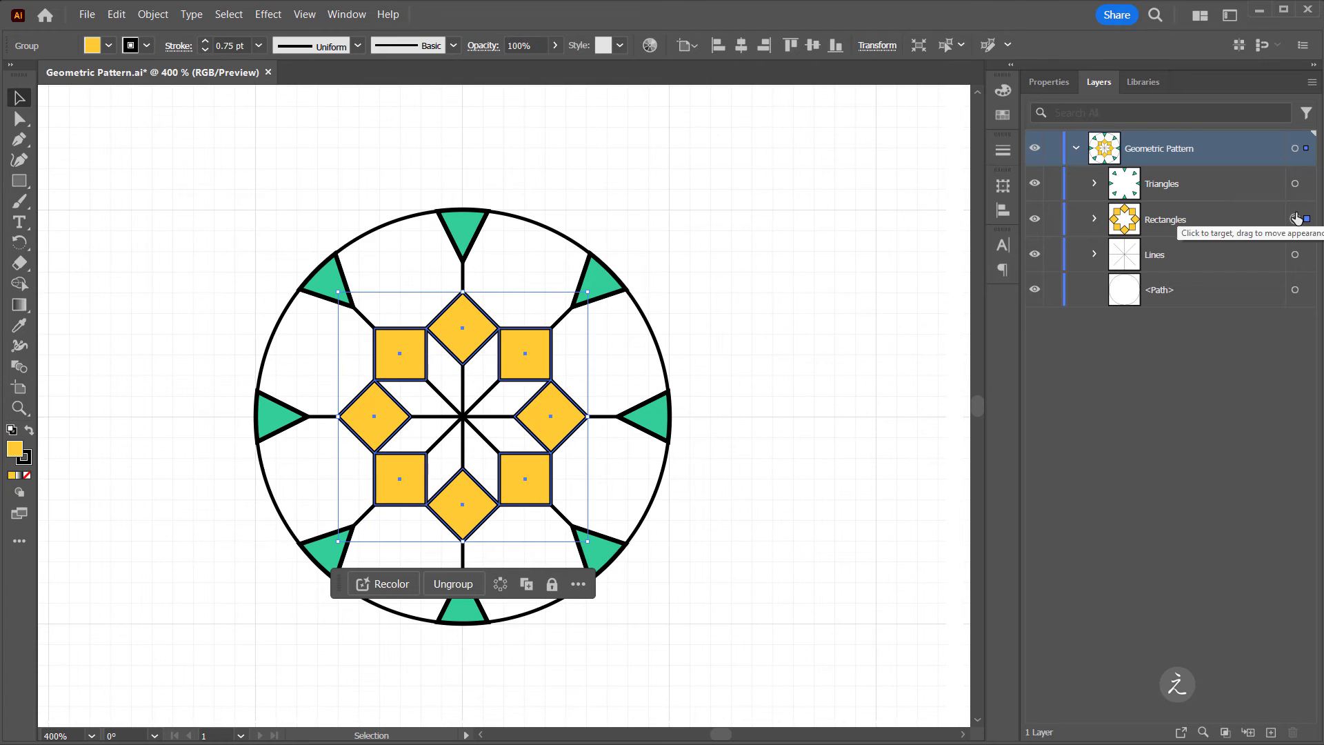
pyautogui.click(1294, 184)
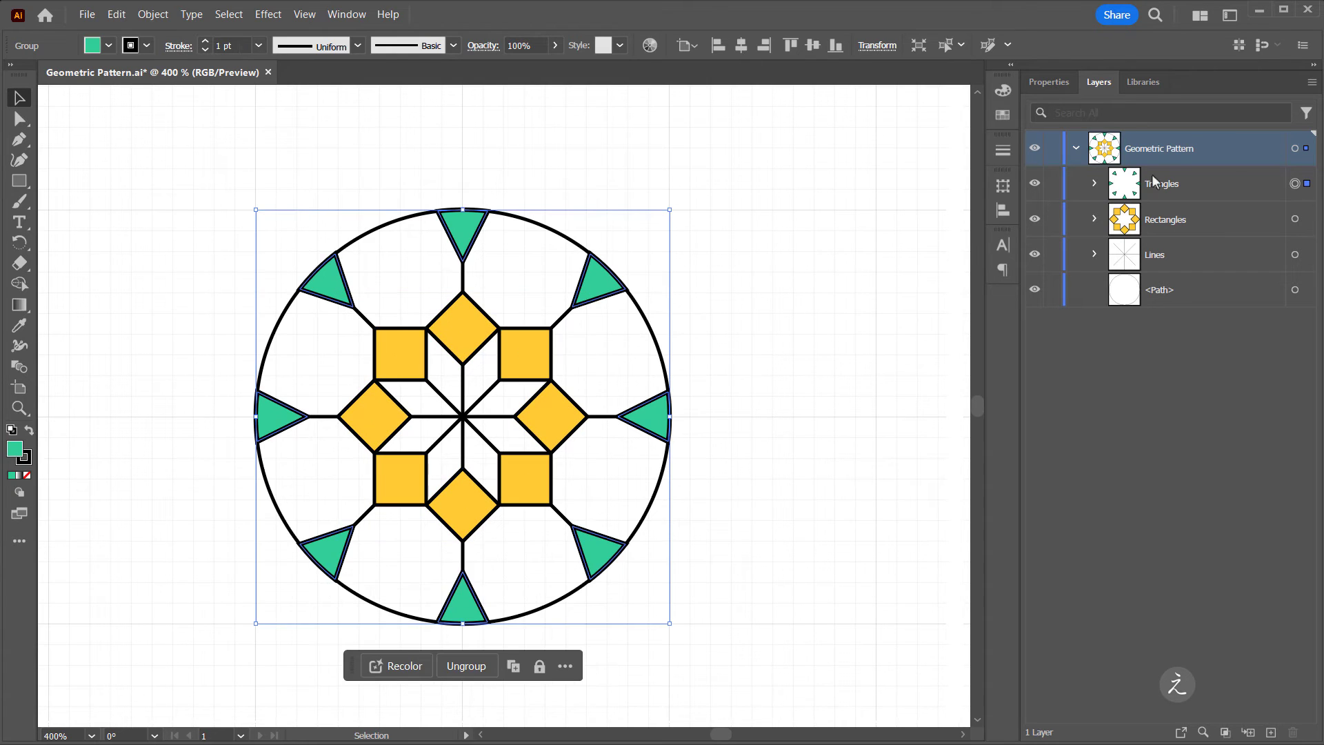
pyautogui.click(204, 50)
pyautogui.click(725, 207)
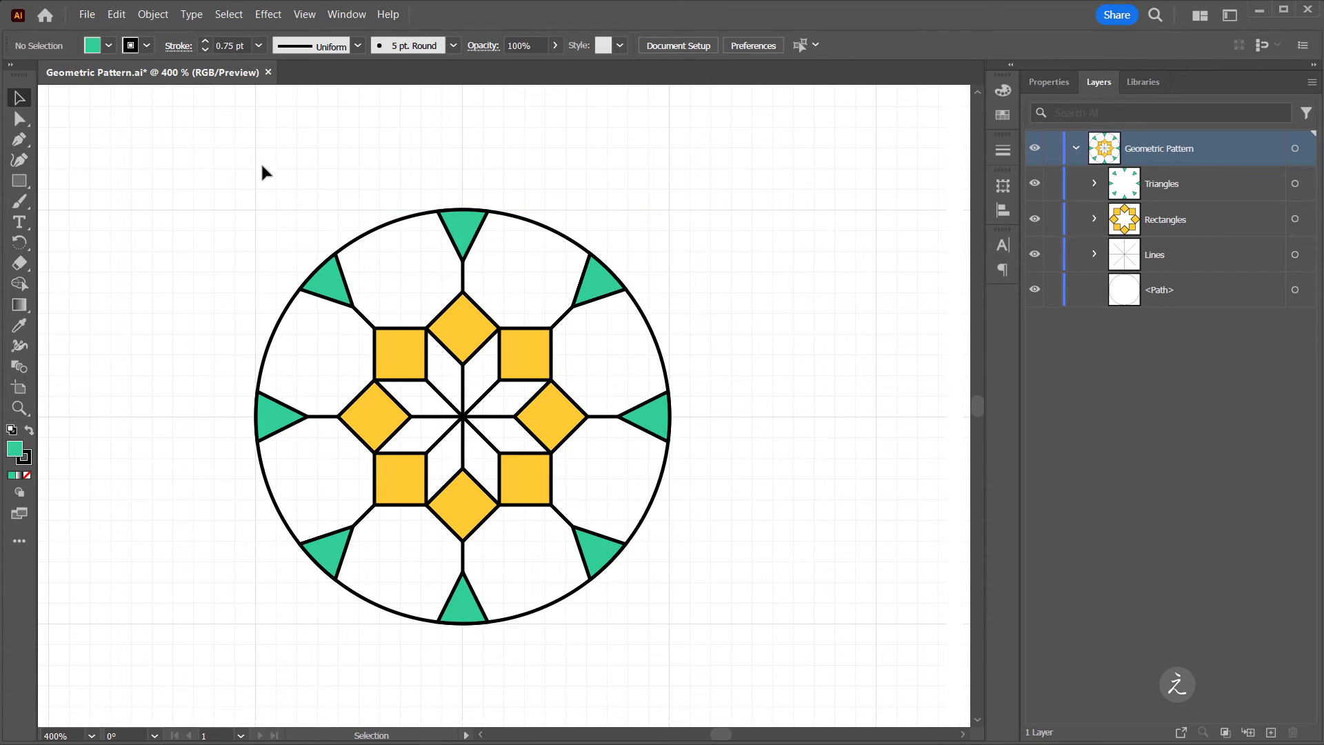
# Select the whole artwork and make a new pattern from it.
pyautogui.moveTo(194, 160); pyautogui.dragTo(804, 677)
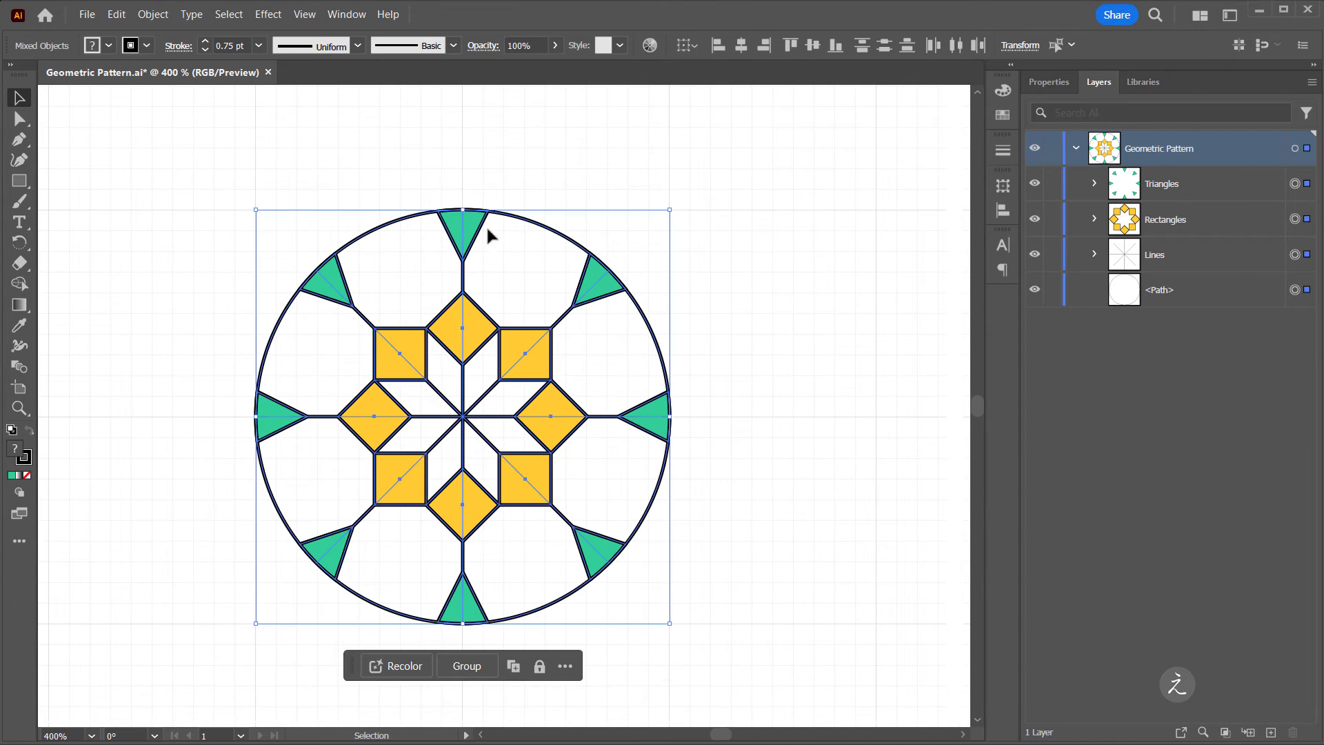
pyautogui.click(156, 15)
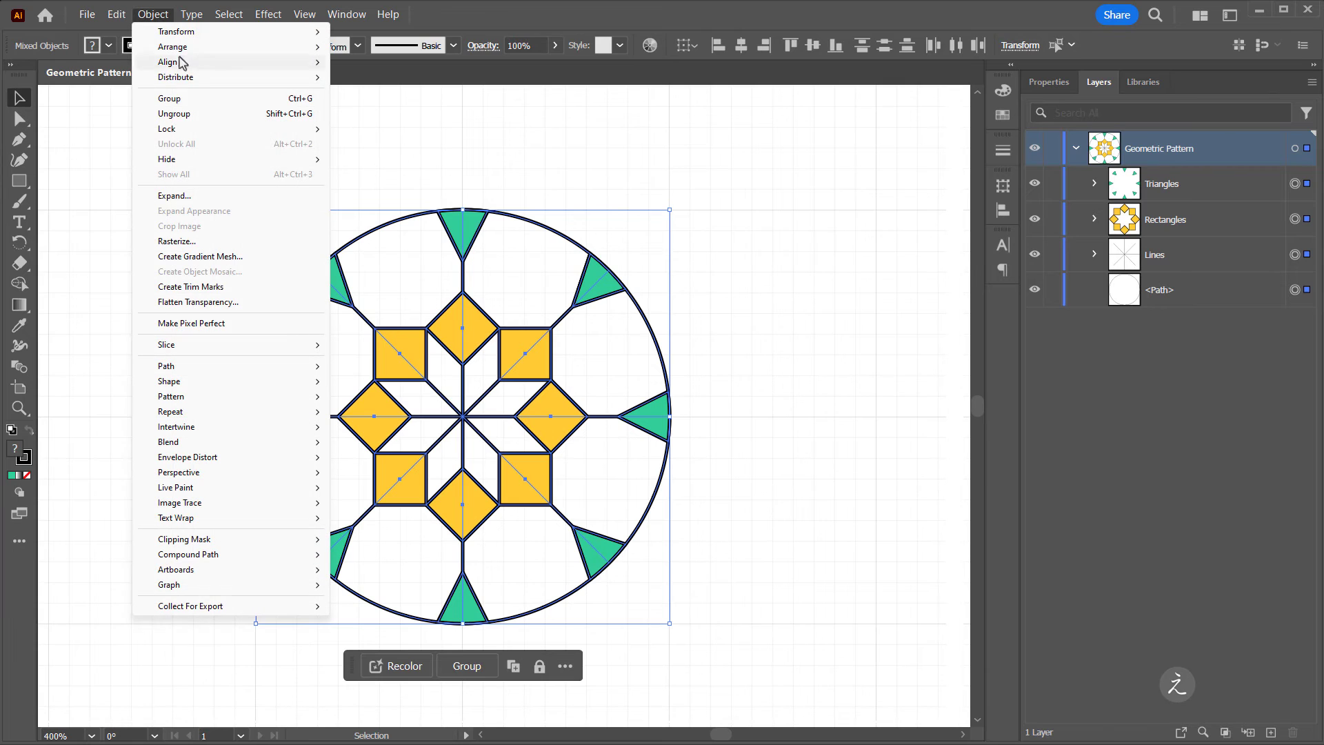
pyautogui.moveTo(222, 407)
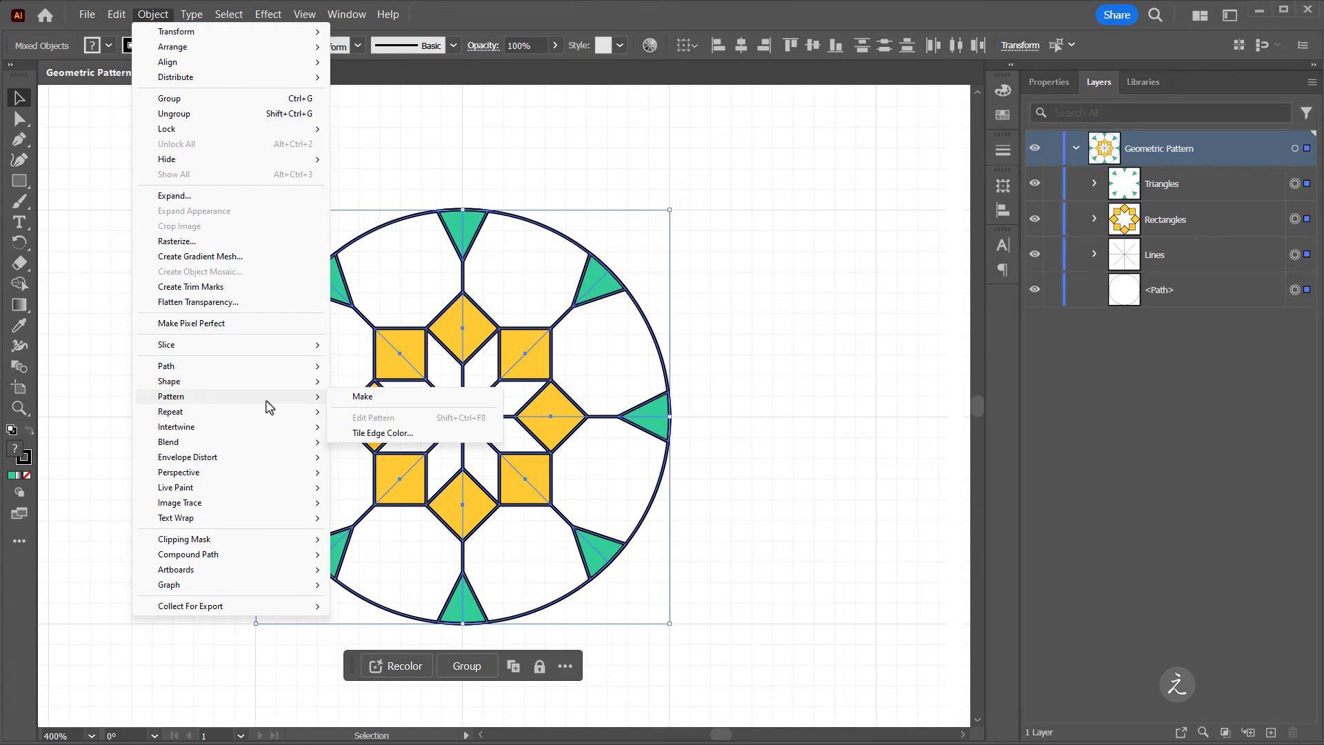
pyautogui.click(398, 406)
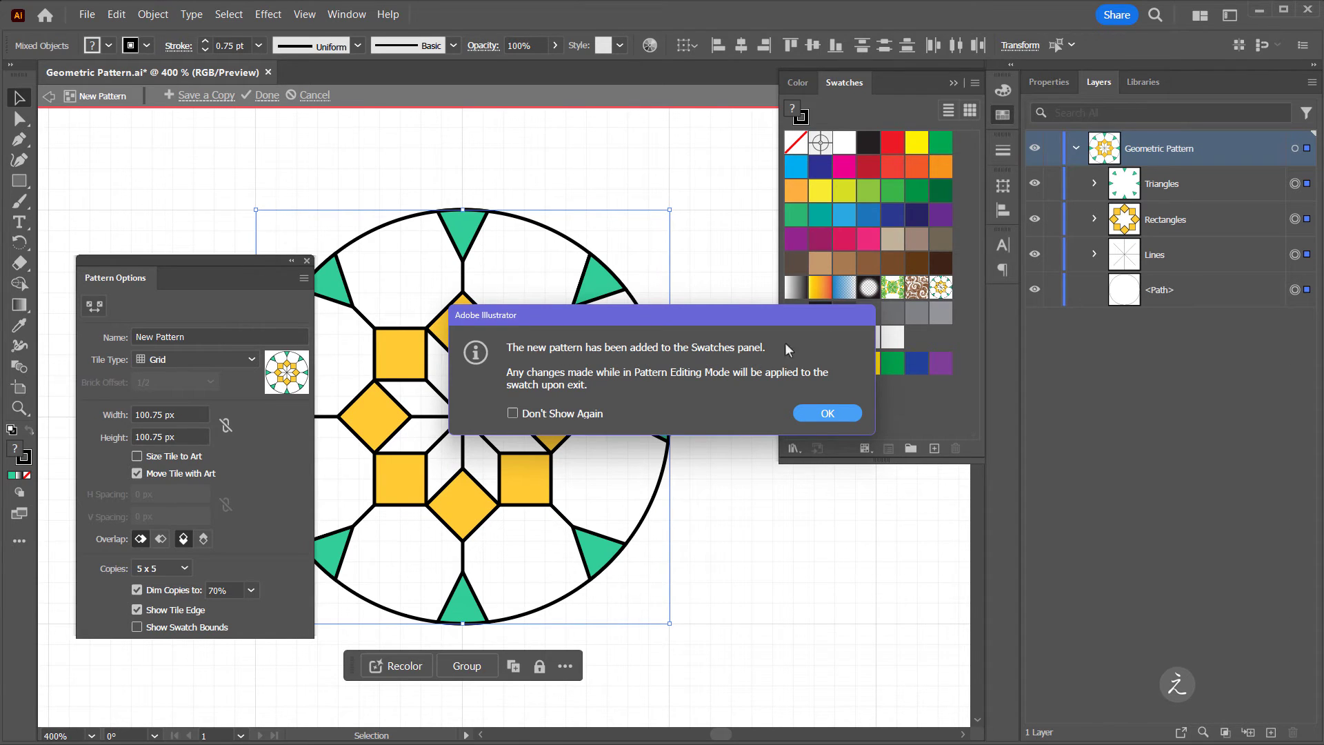
pyautogui.click(833, 413)
# Size the pattern tile to the art with 10 px horizontal and 10 px vertical spacing, and finish pattern editing.
pyautogui.scroll(-3, 611, 424)
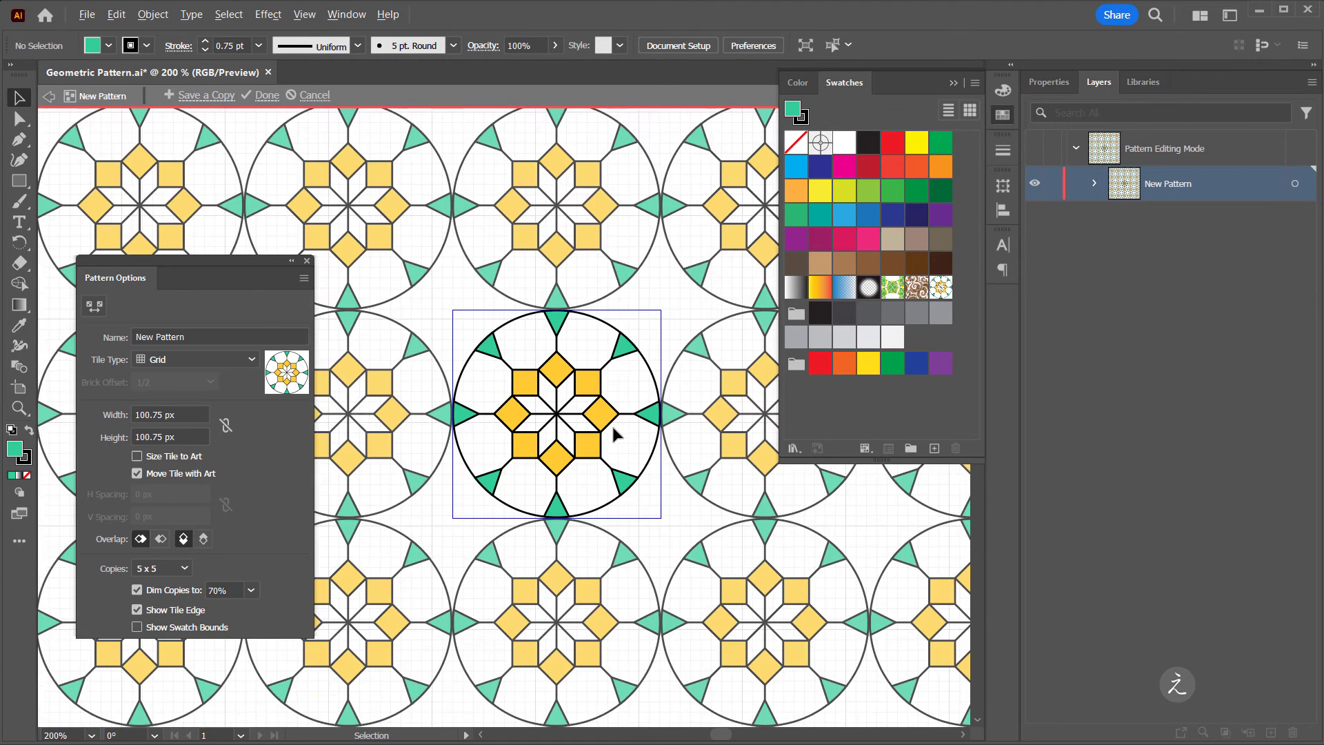
pyautogui.moveTo(649, 398); pyautogui.dragTo(591, 384)
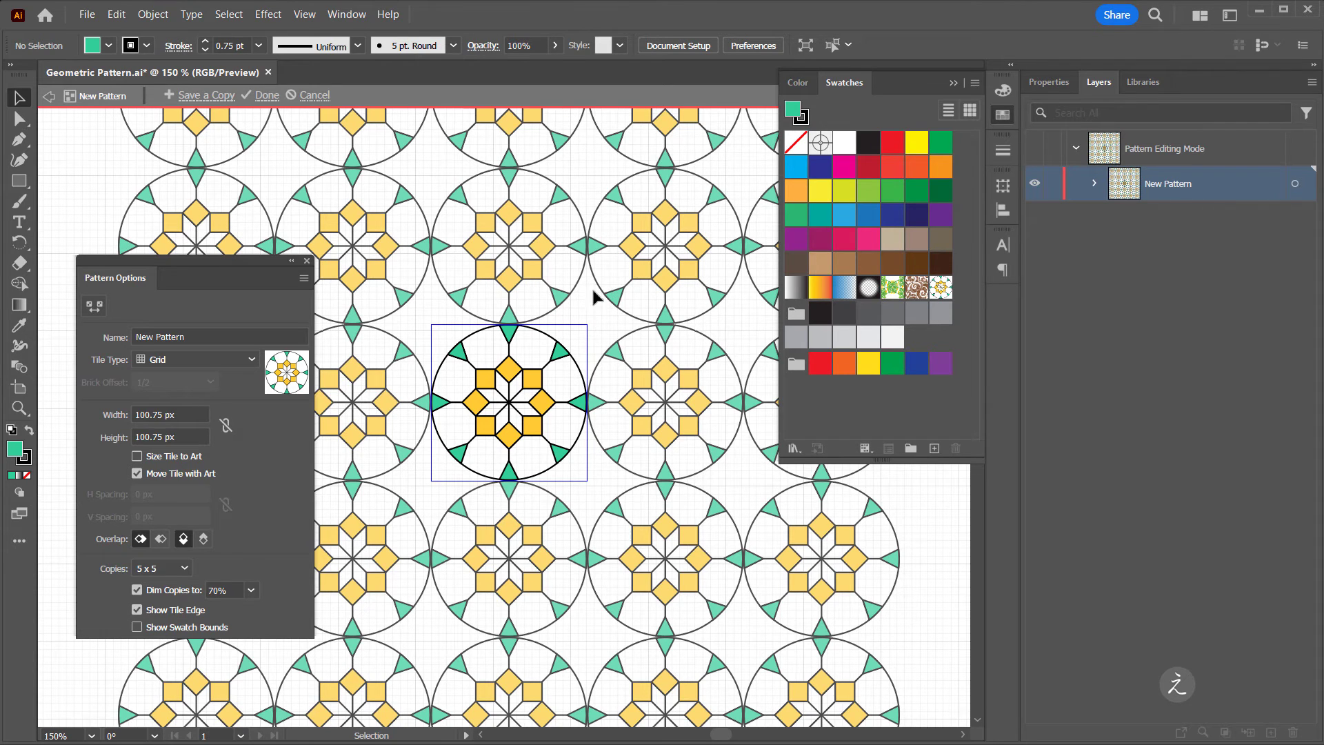
pyautogui.click(137, 457)
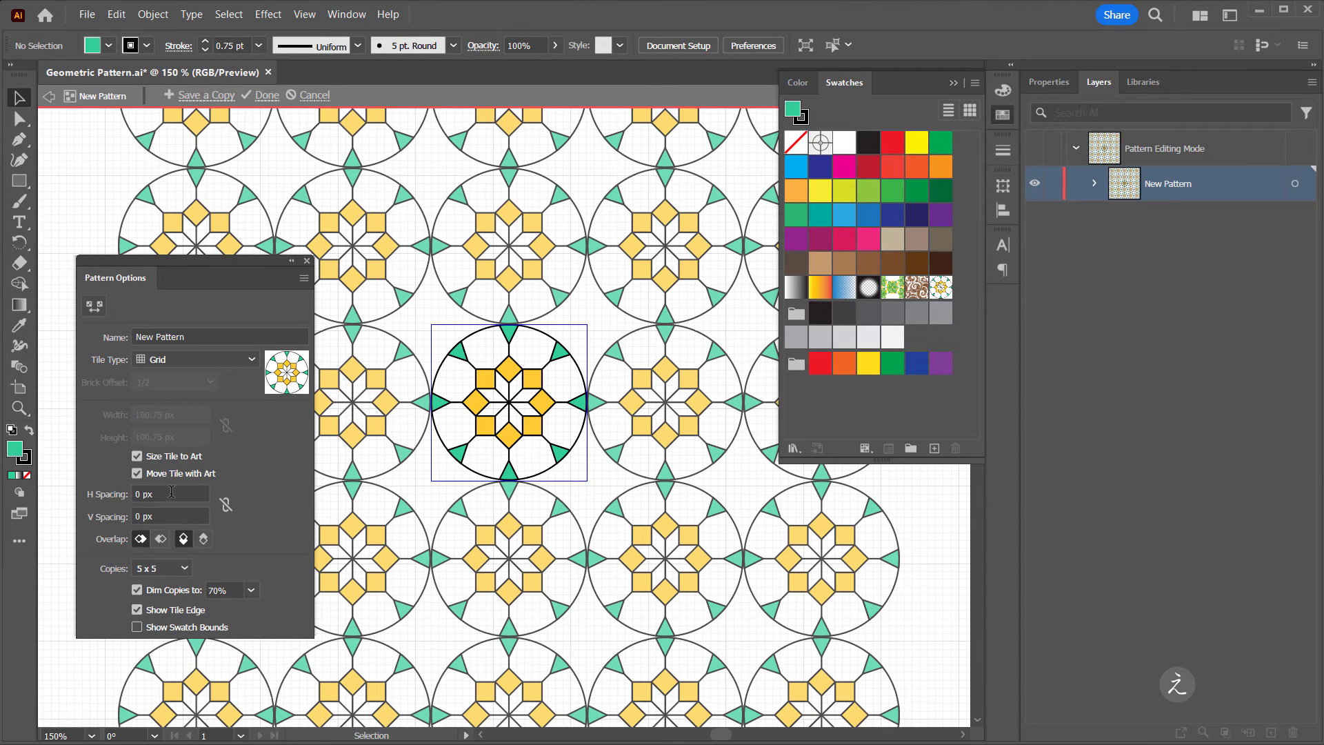
pyautogui.click(171, 492)
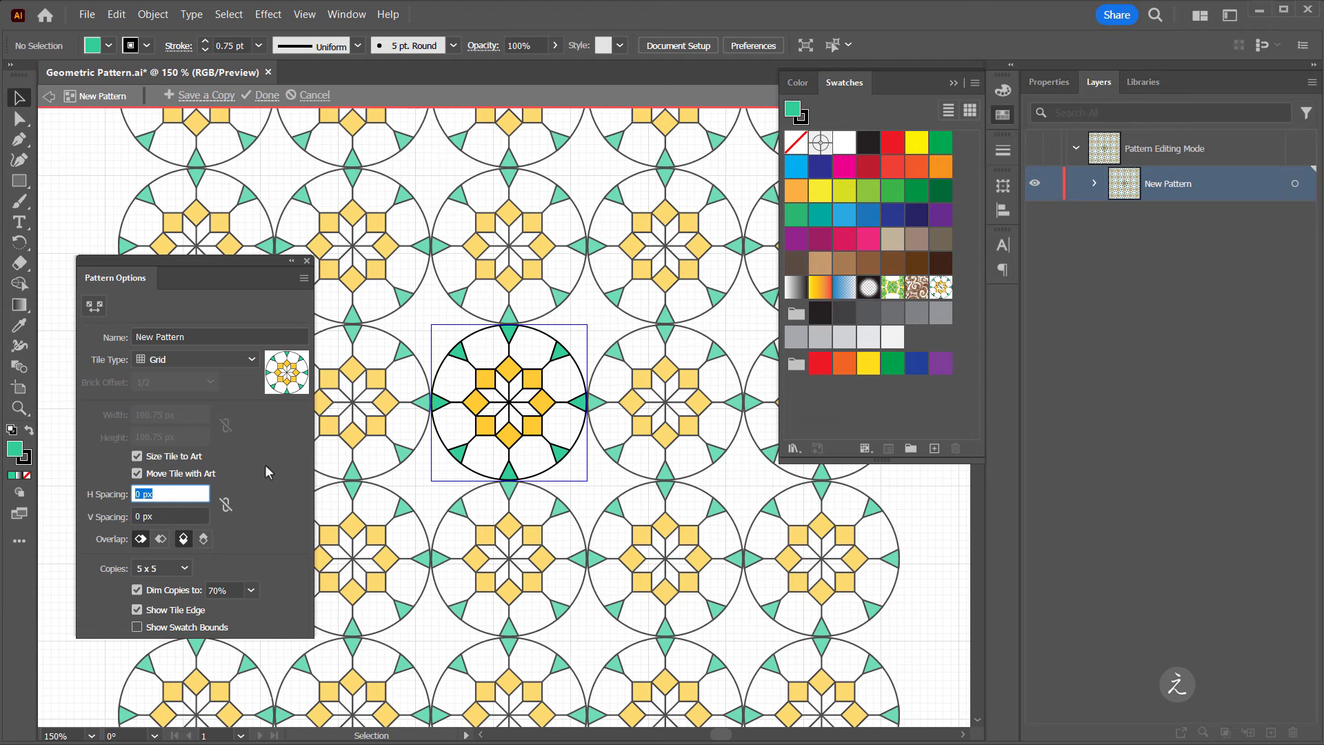
pyautogui.write('10')
pyautogui.click(181, 516)
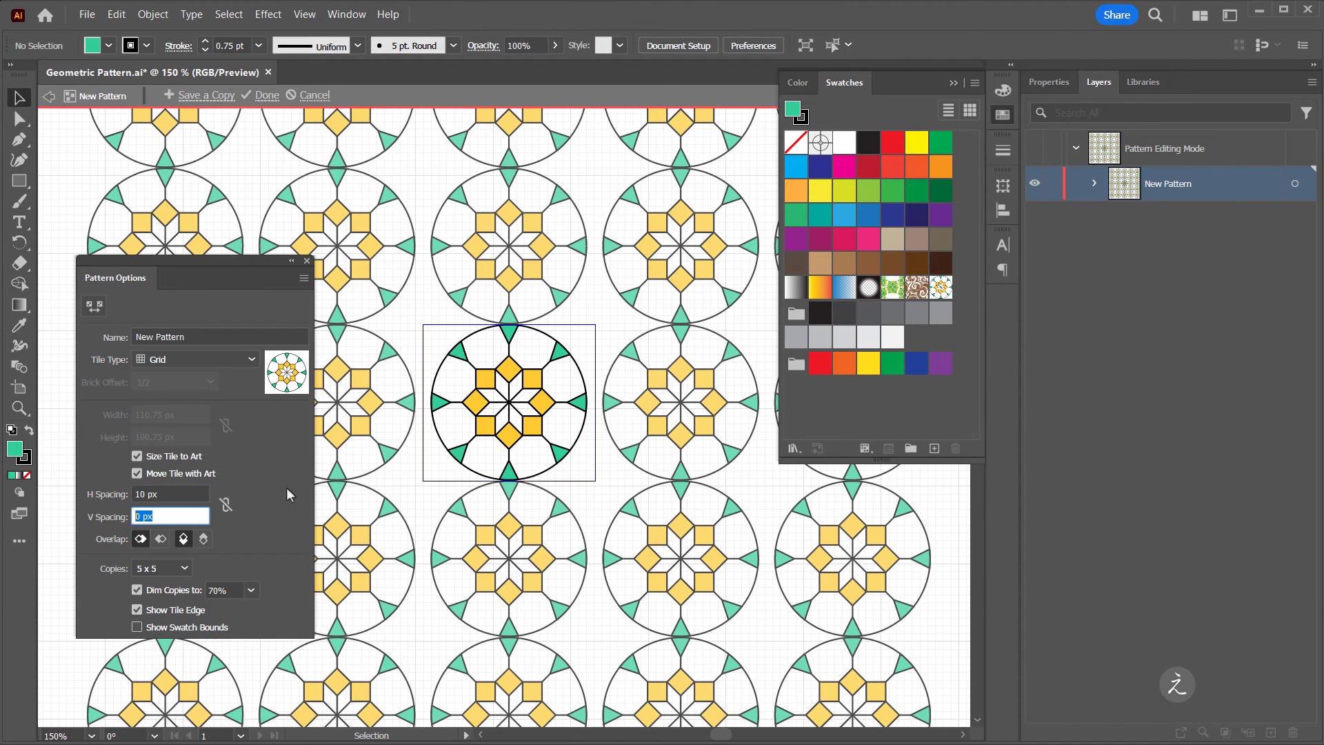
pyautogui.write('10')
pyautogui.press('Tab')
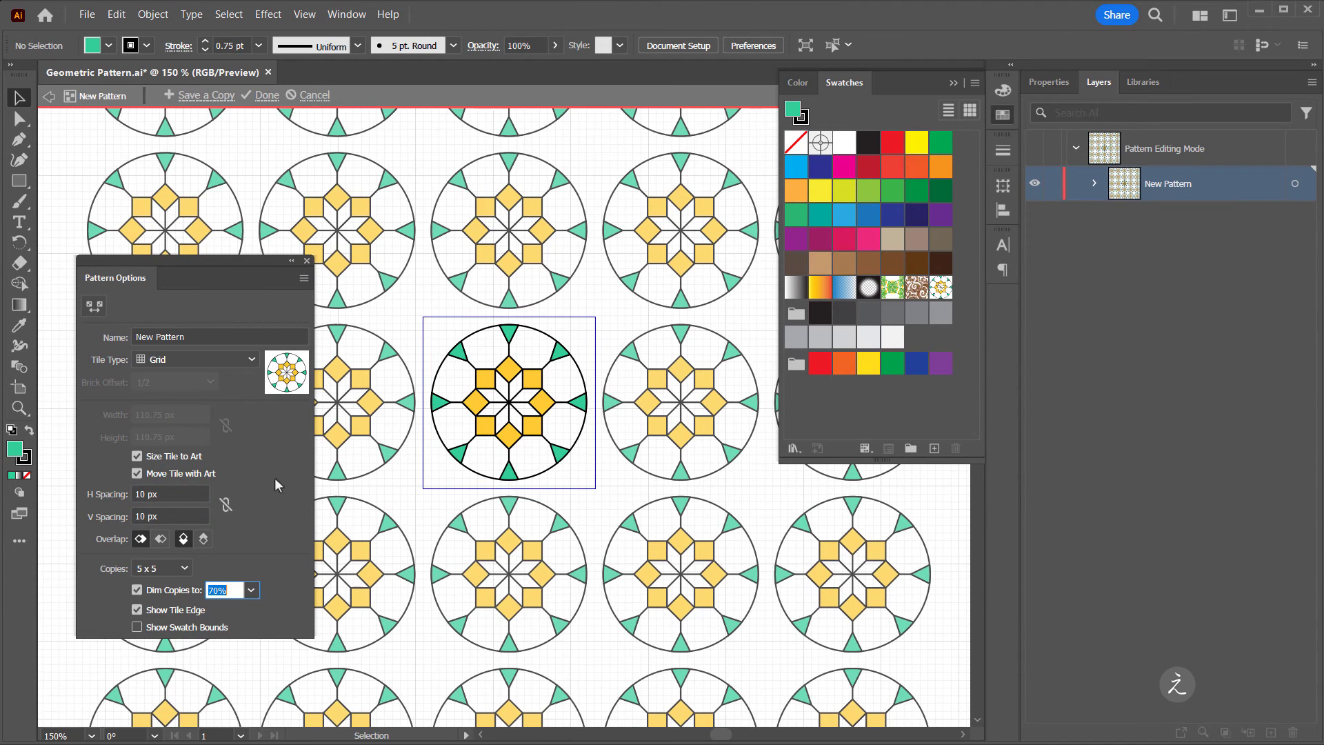
pyautogui.click(266, 97)
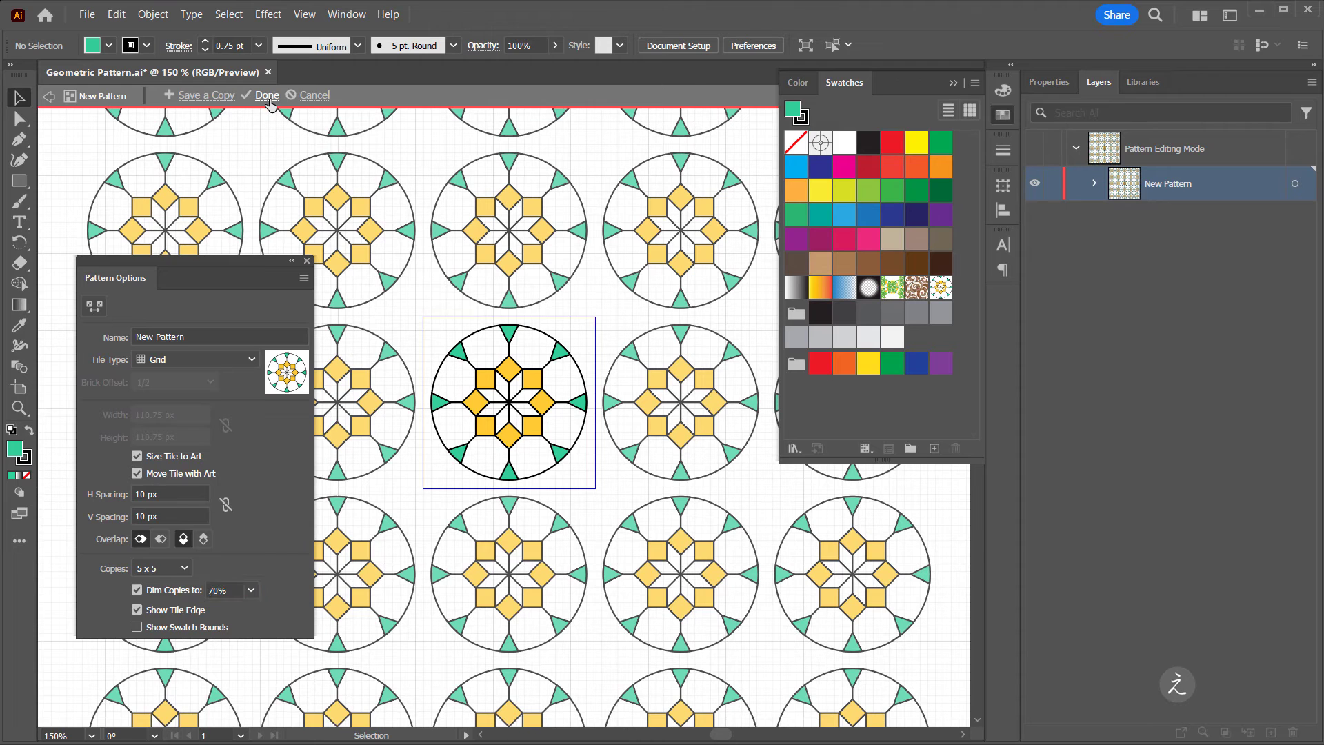
# Hide and lock the Geometric Pattern layer and add a new layer above it.
pyautogui.scroll(-1, 562, 313)
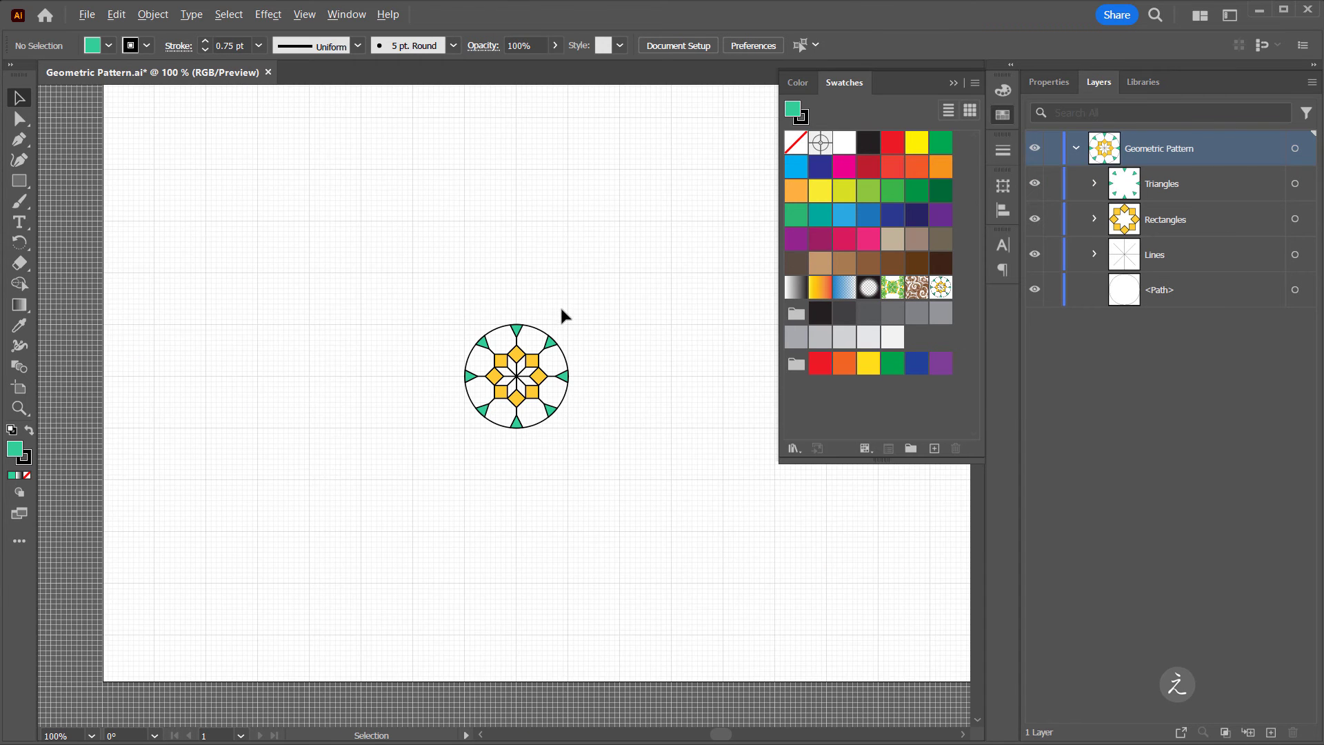
pyautogui.moveTo(557, 235); pyautogui.dragTo(502, 263)
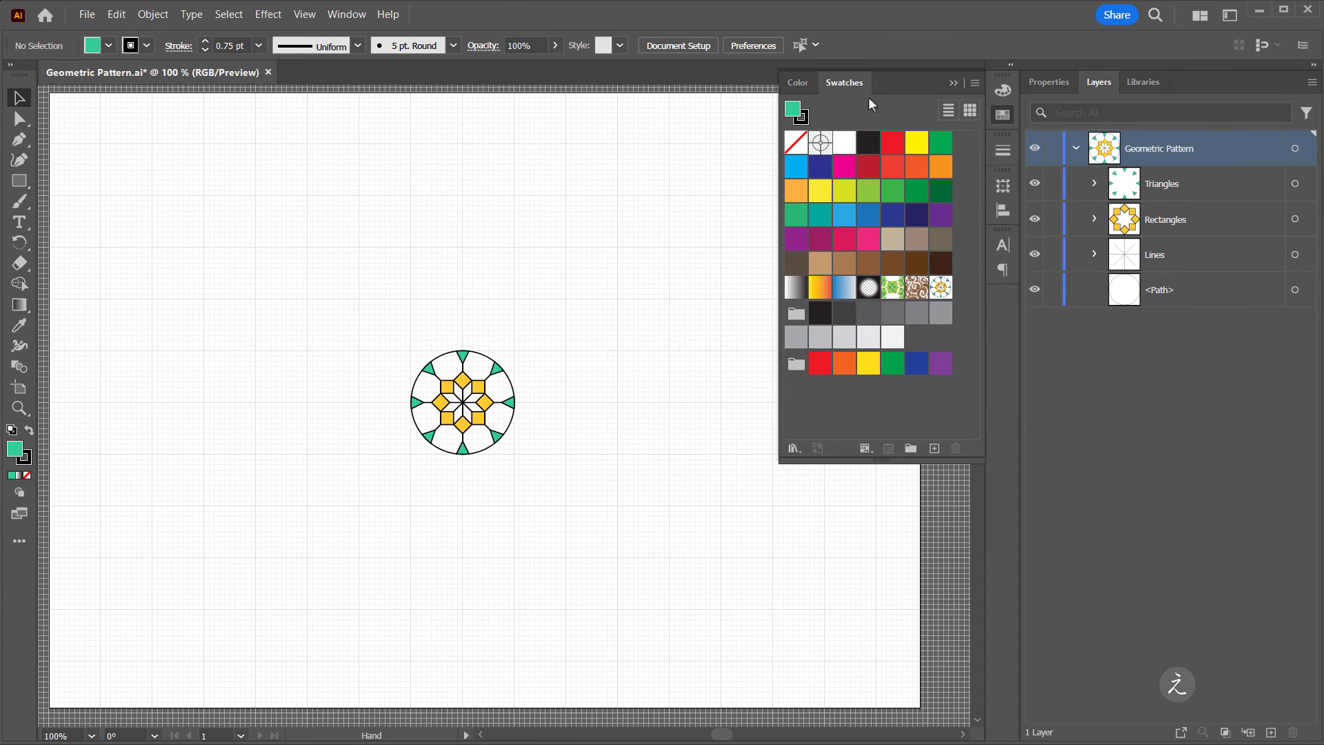
pyautogui.click(954, 80)
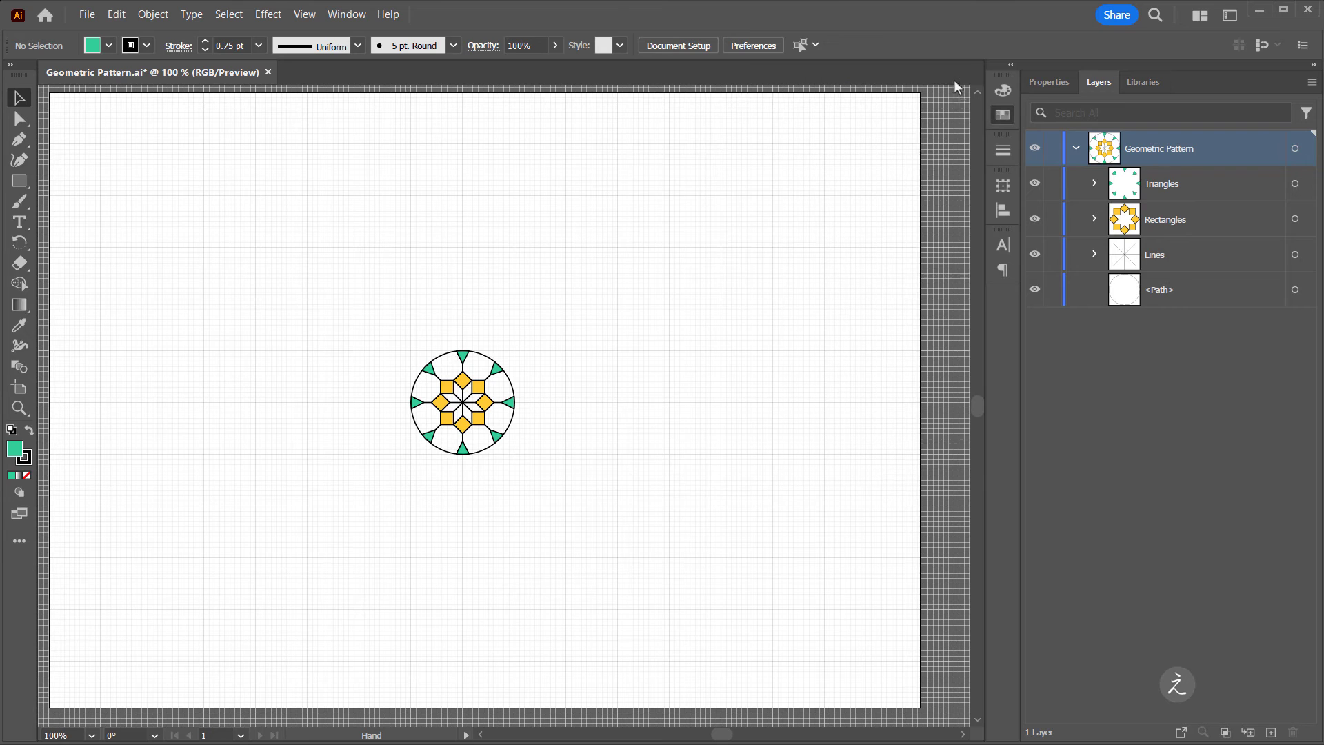
pyautogui.click(1076, 148)
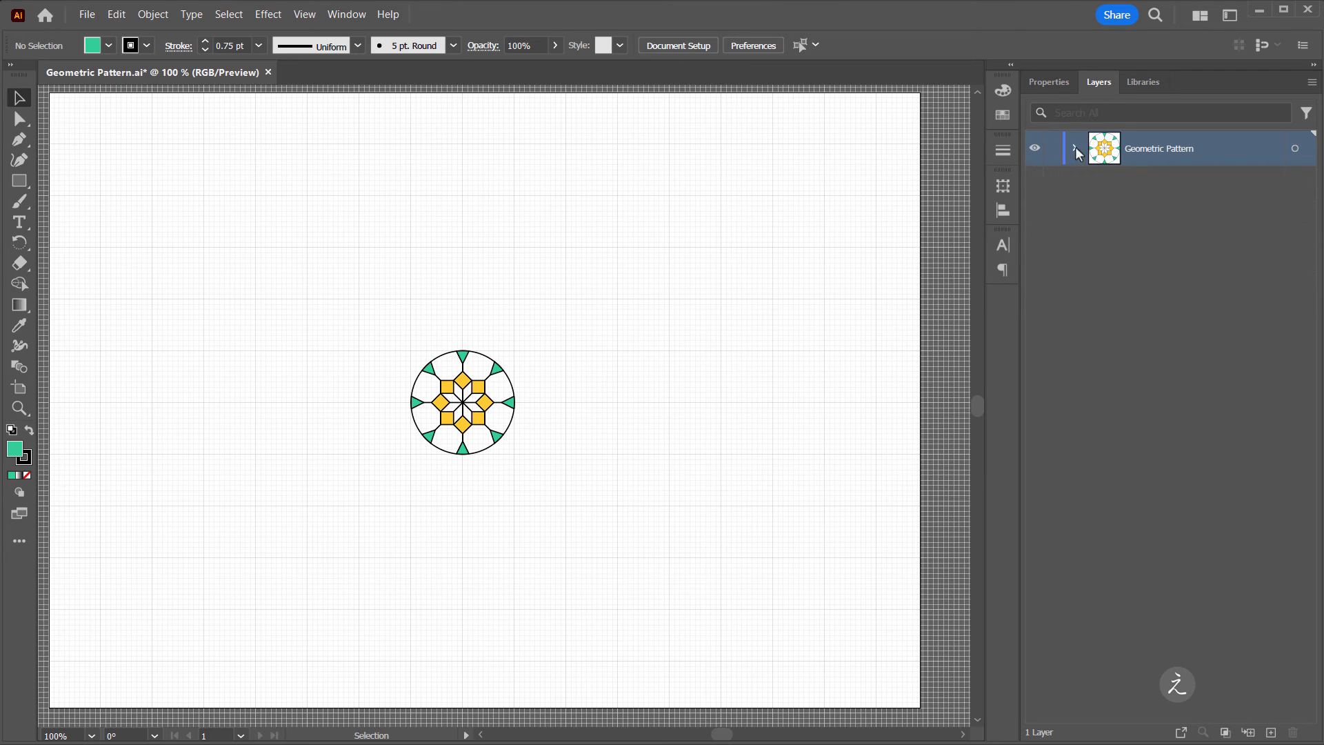
pyautogui.keyDown('ctrl'); pyautogui.click(1035, 148); pyautogui.keyUp('ctrl')
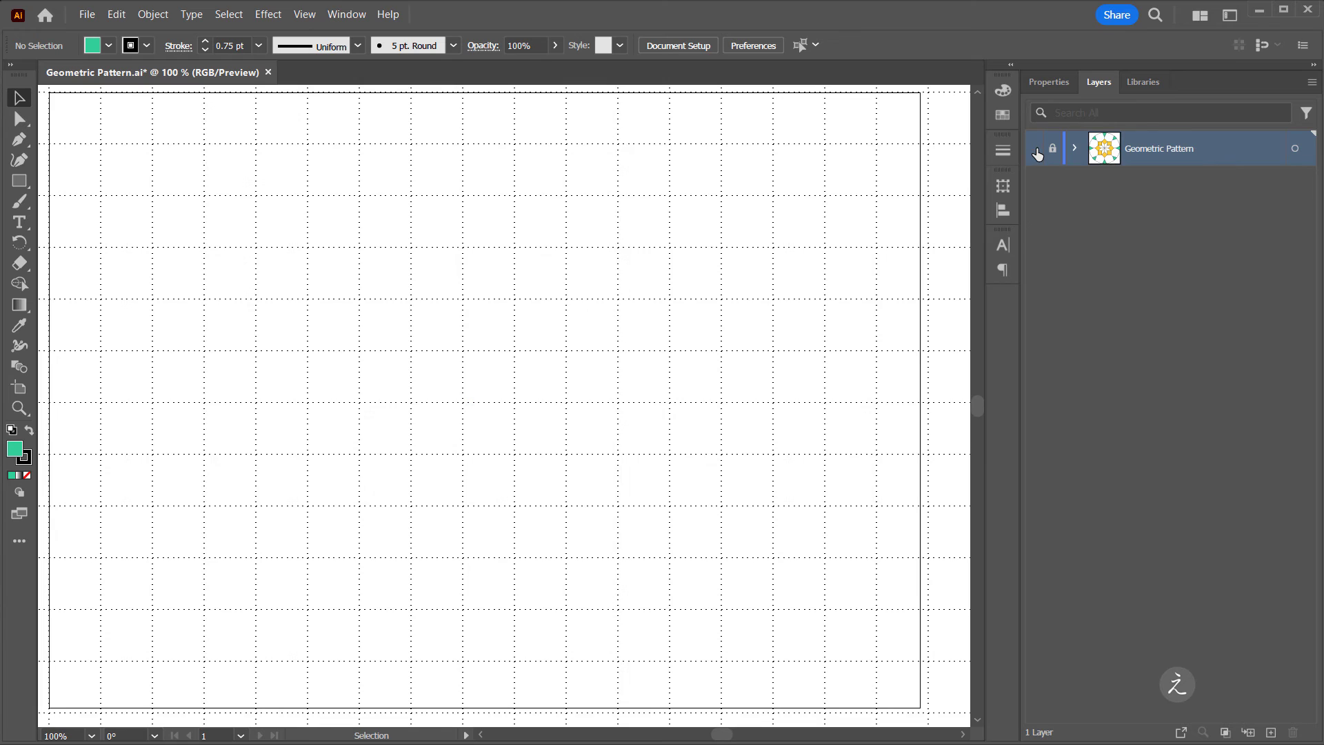
pyautogui.click(1272, 731)
# Hide the grid and draw a rectangle without a stroke covering the whole artboard on the new layer.
pyautogui.click(305, 15)
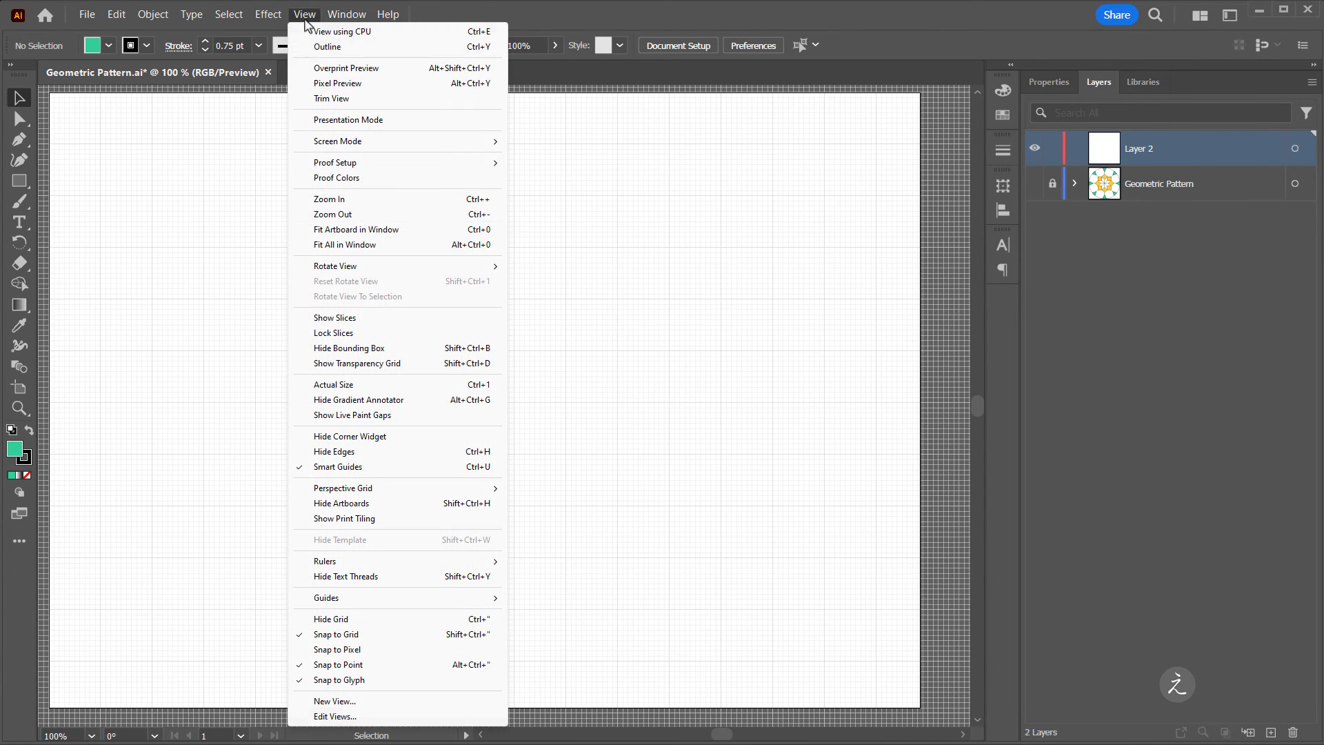
pyautogui.click(427, 623)
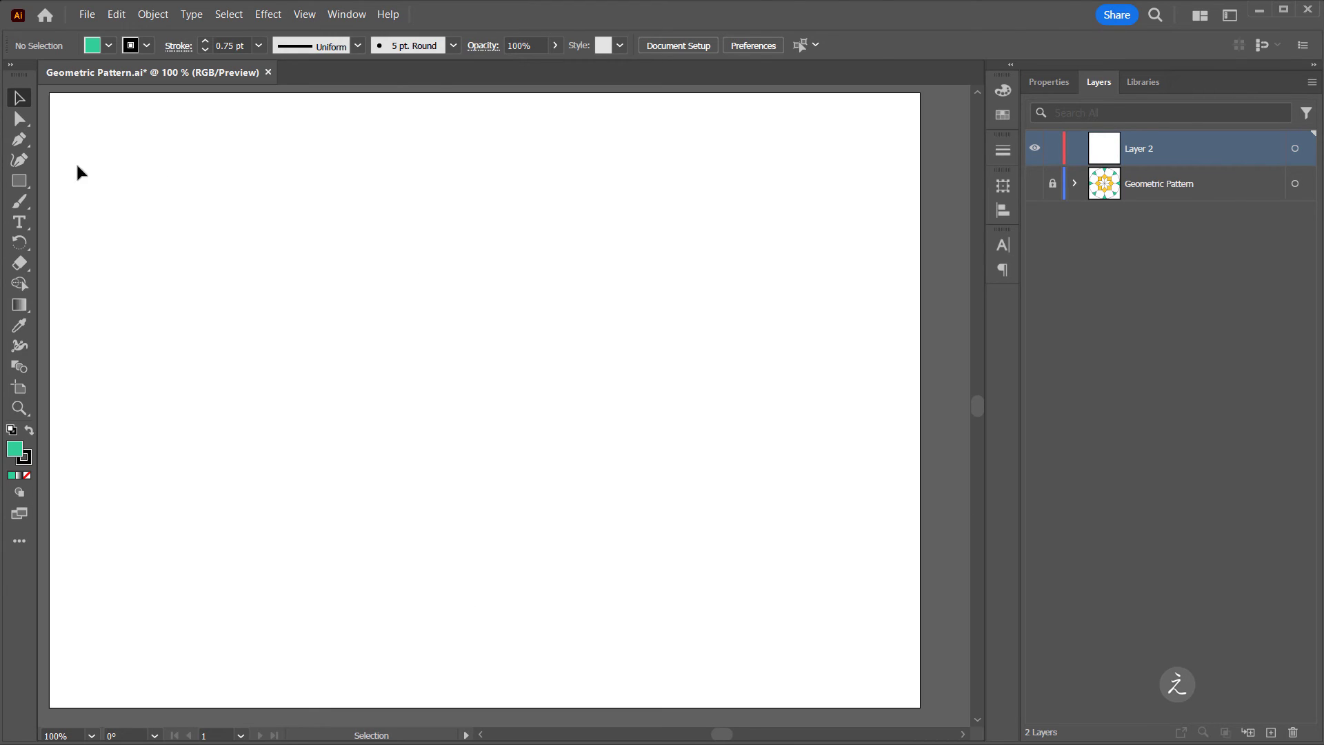
pyautogui.click(19, 182)
pyautogui.moveTo(49, 94); pyautogui.dragTo(921, 707)
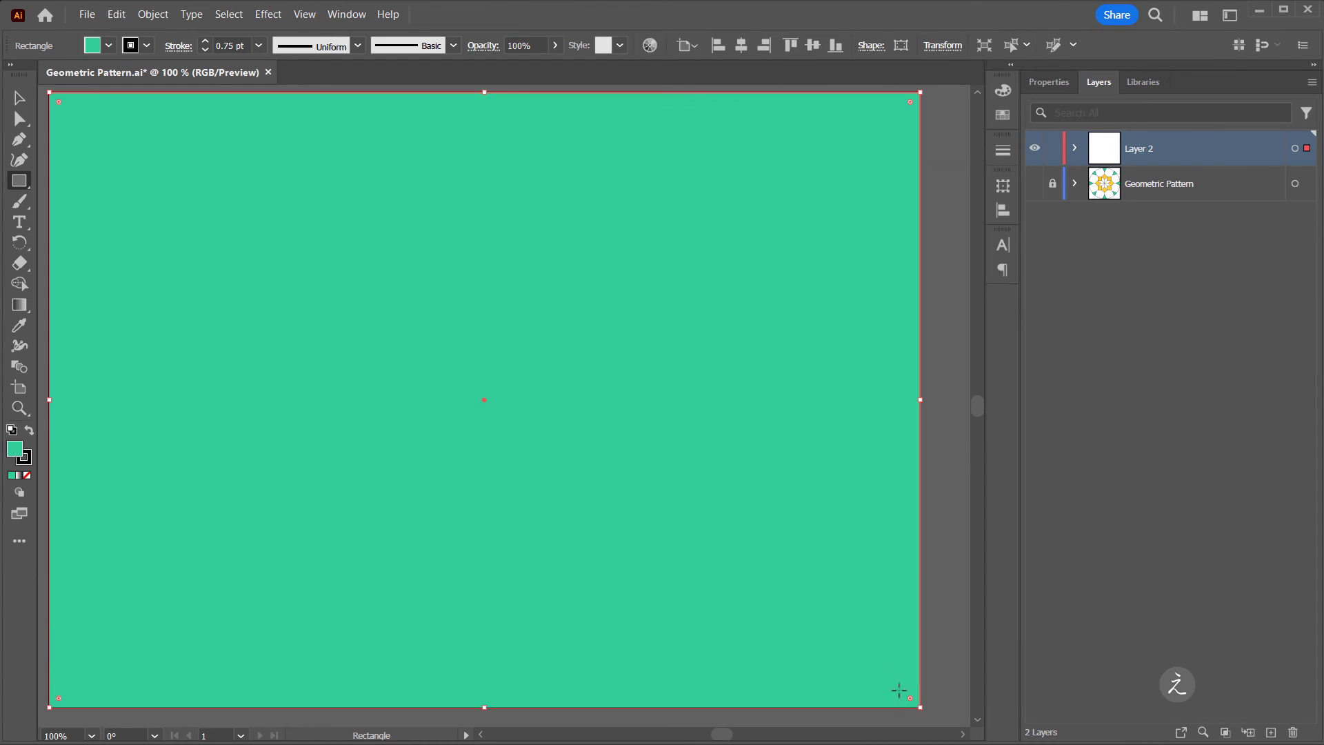
pyautogui.click(27, 460)
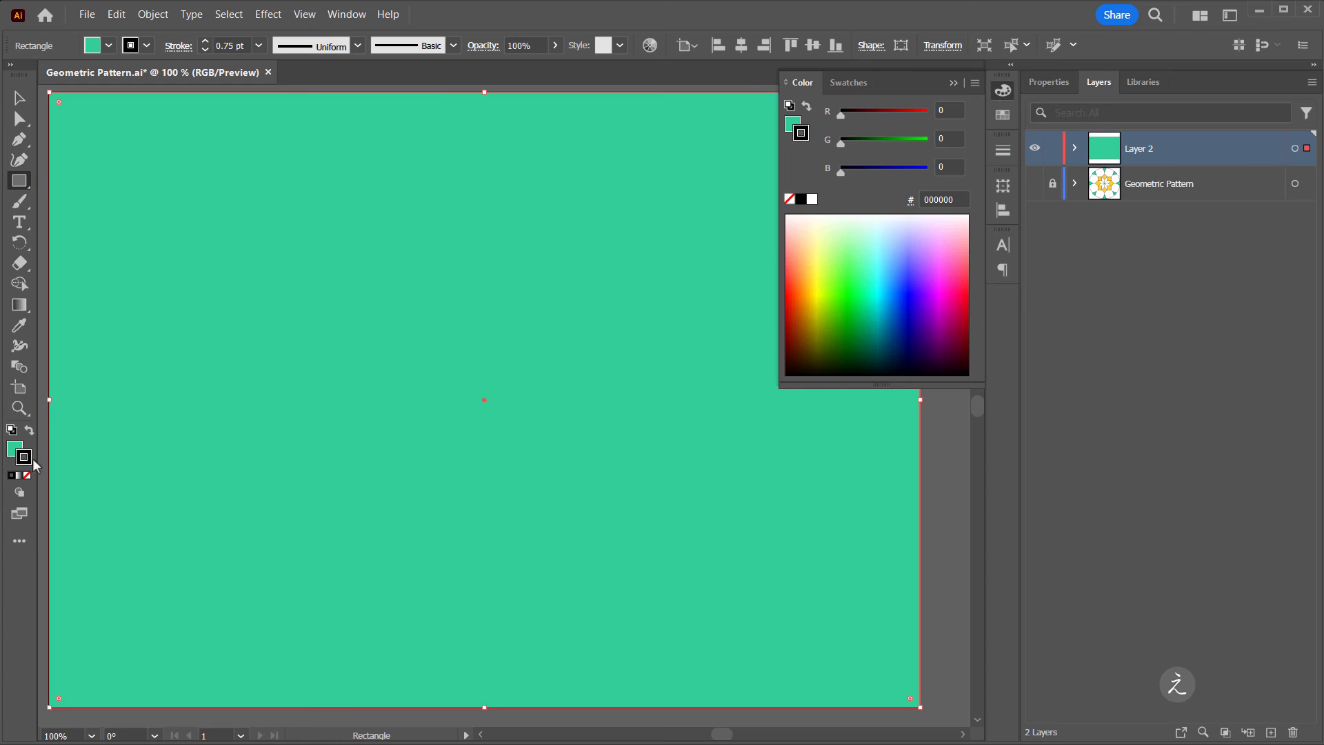
pyautogui.press('/')
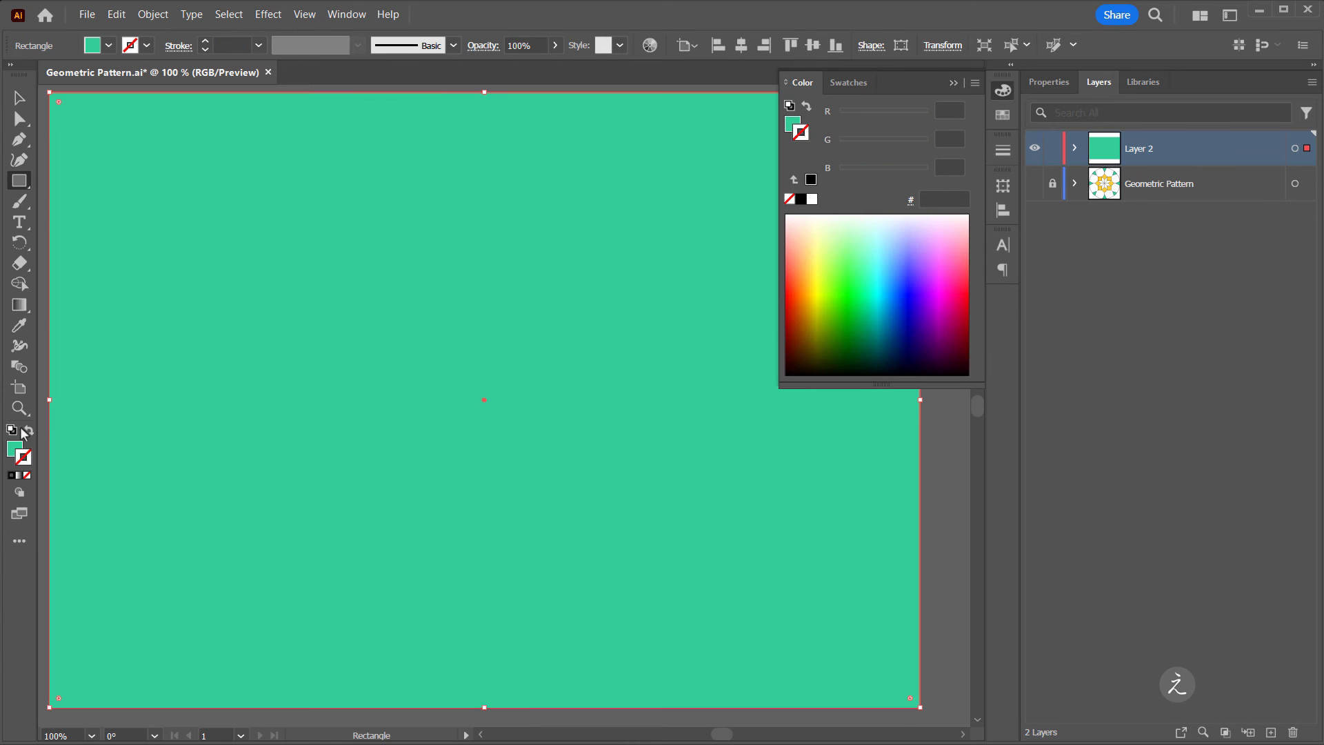
# Fill the artboard-sized rectangle with the new geometric pattern swatch and select the filled rectangle.
pyautogui.click(15, 449)
pyautogui.click(18, 100)
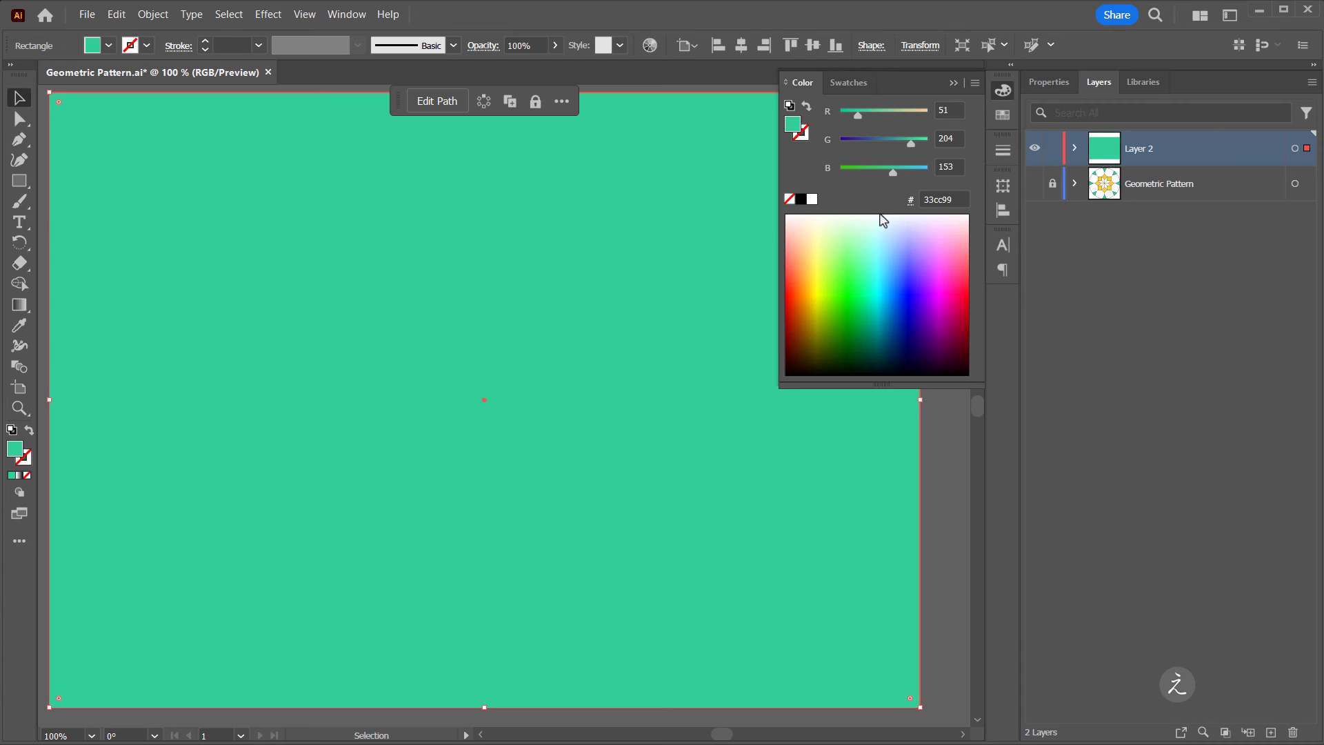
pyautogui.click(863, 84)
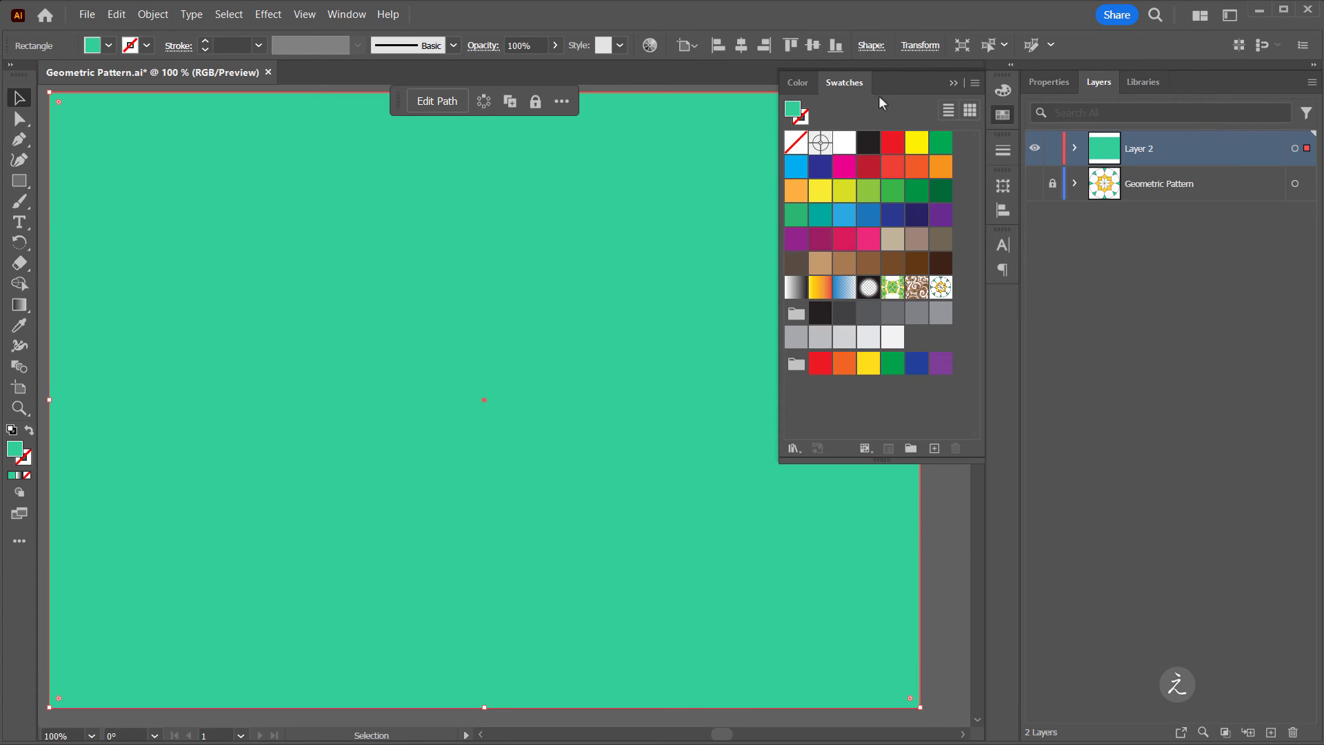
pyautogui.click(941, 288)
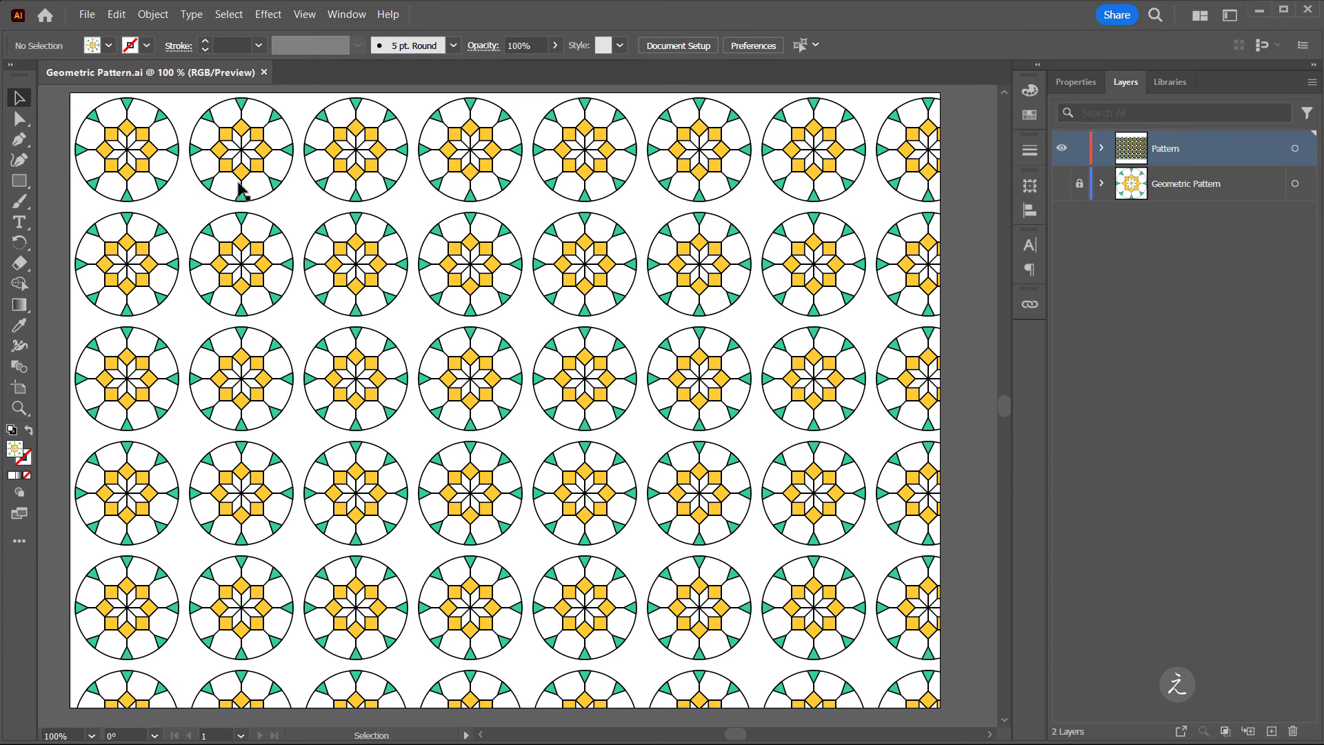
pyautogui.click(411, 196)
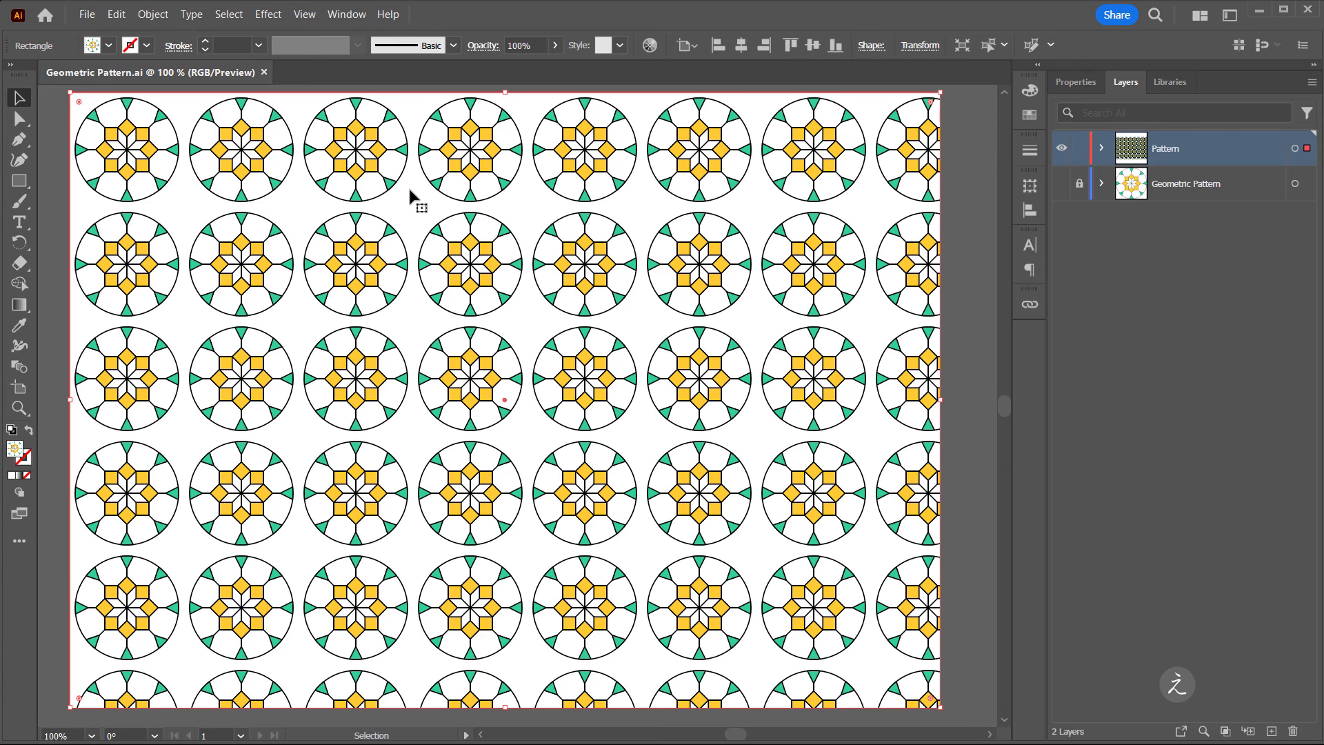
# Start a Move on the selected rectangle that transforms only its pattern, with a horizontal offset of 120 px.
pyautogui.rightClick(410, 190)
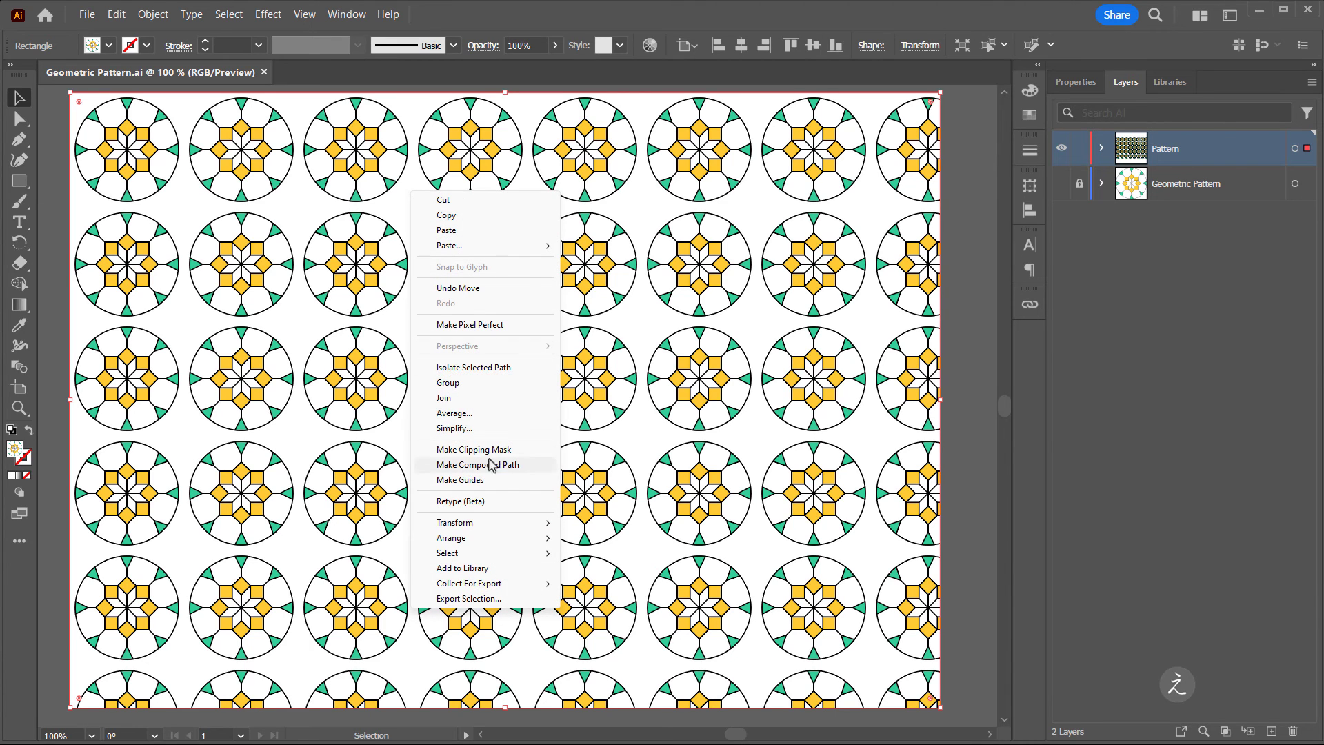
pyautogui.moveTo(506, 528)
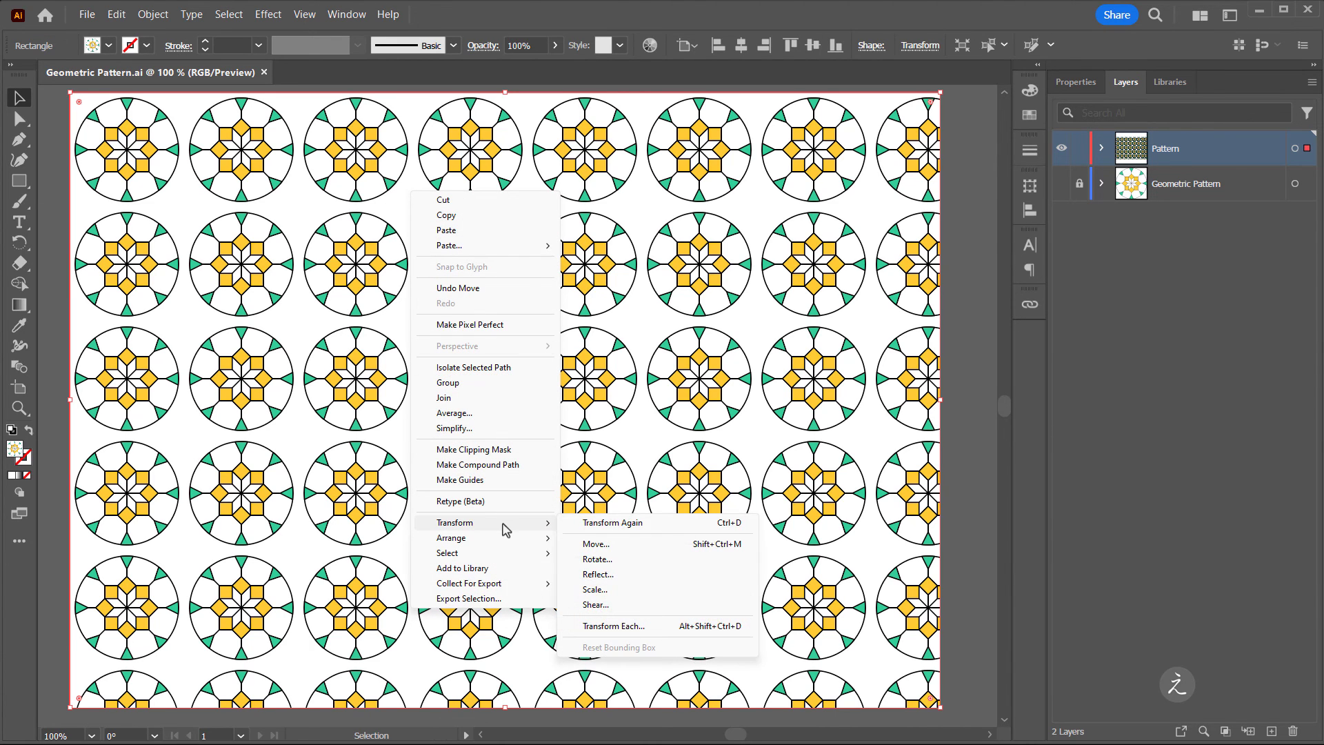
pyautogui.click(655, 545)
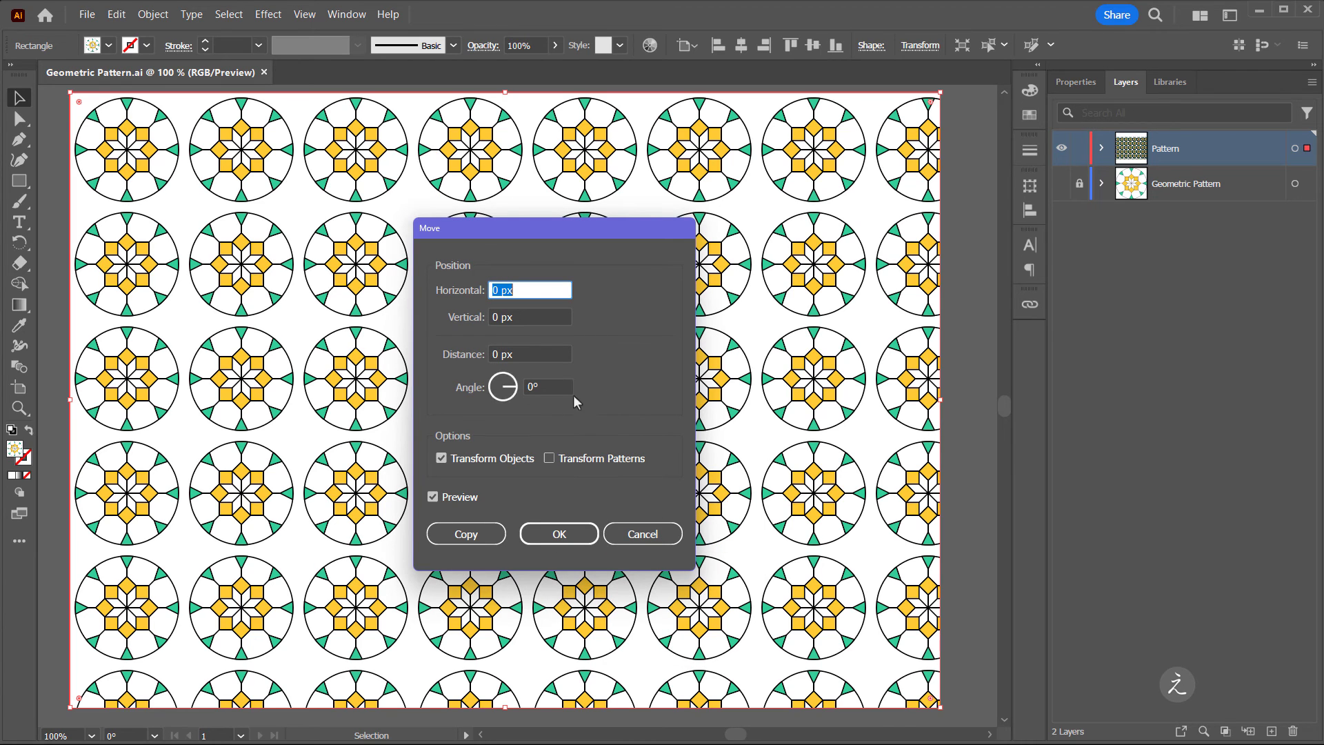
pyautogui.click(549, 458)
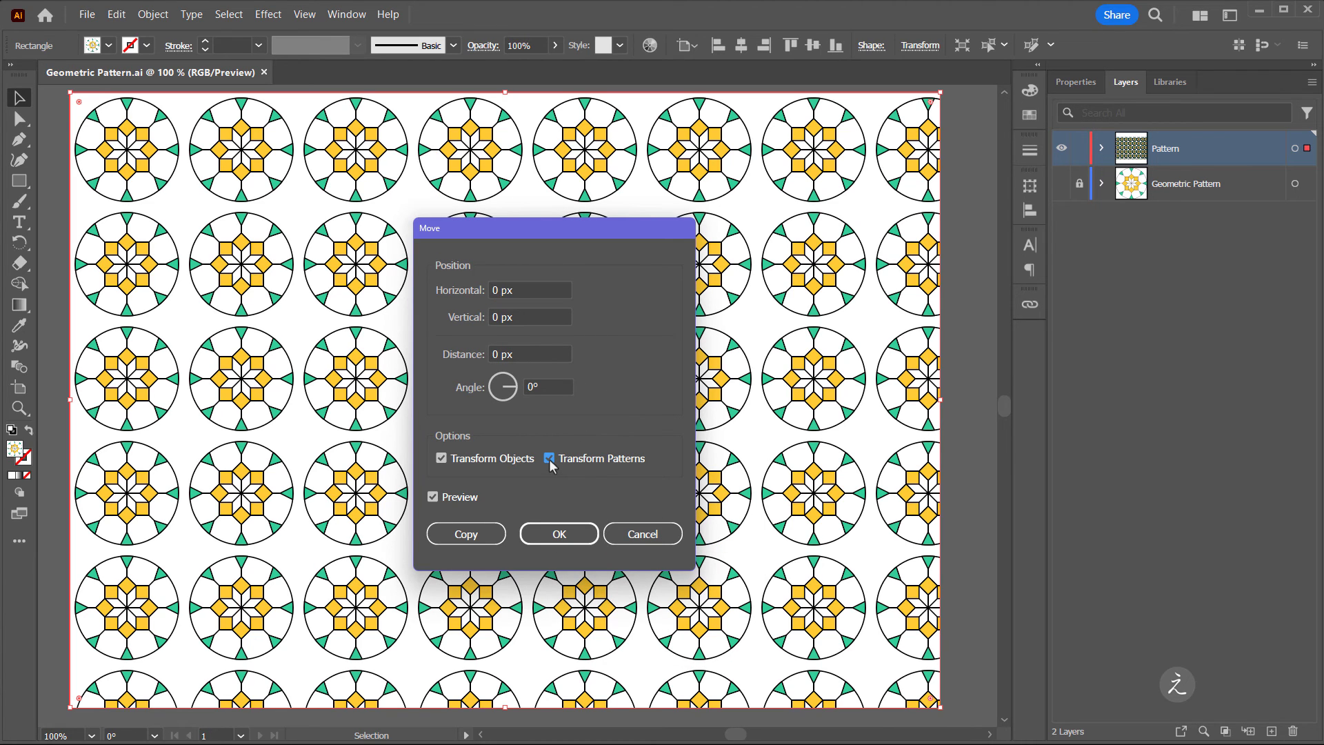
pyautogui.click(465, 461)
pyautogui.click(532, 289)
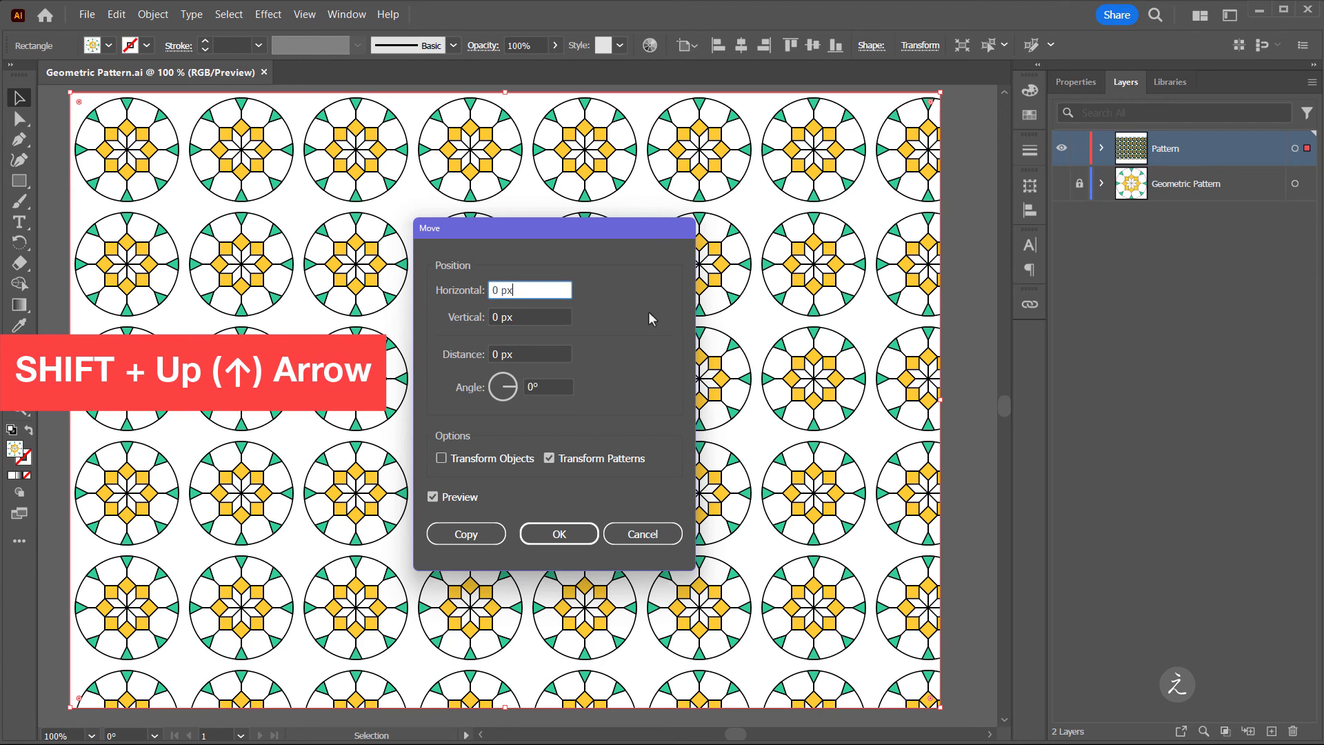
pyautogui.hotkey('shift', 'Up')
pyautogui.hotkey('shift', 'Up')
pyautogui.hotkey('shift', 'Up')
pyautogui.hotkey('shift', 'Up')
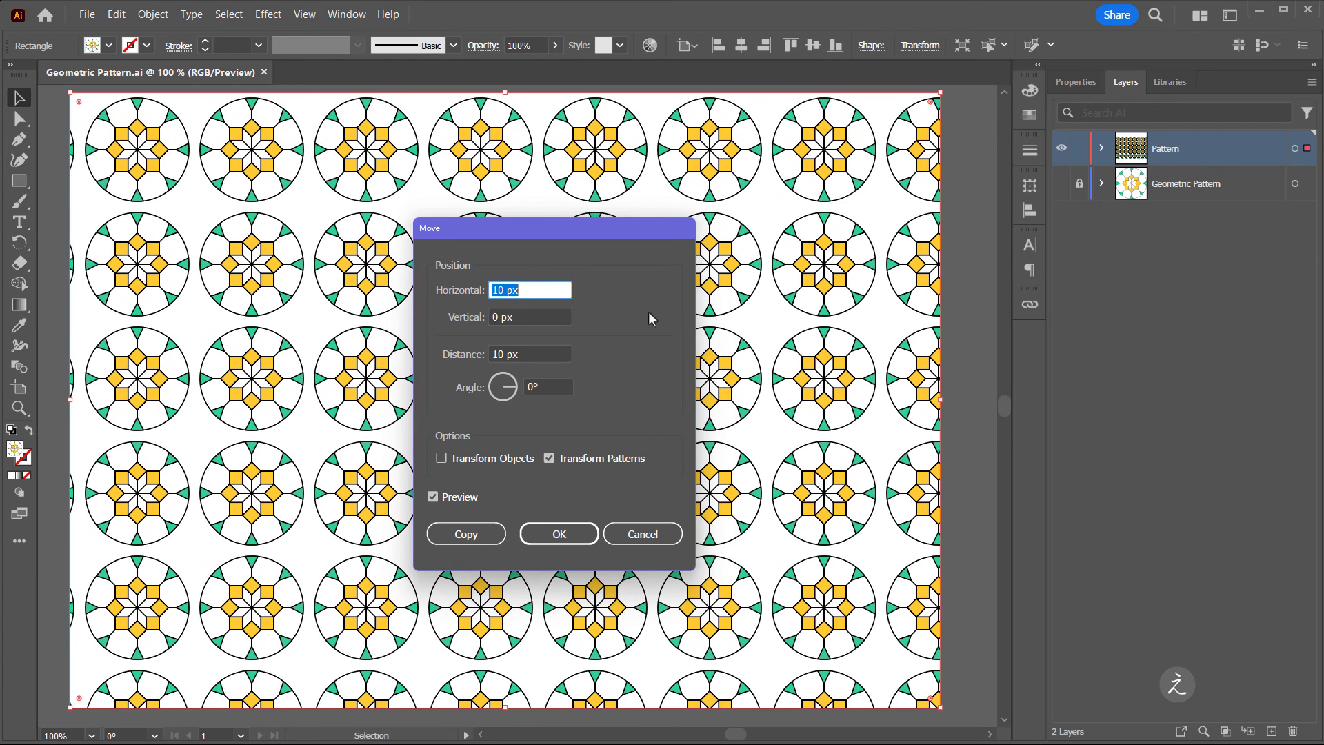
pyautogui.hotkey('shift', 'Up')
pyautogui.hotkey('shift', 'Up')
pyautogui.hotkey('shift', 'Up')
pyautogui.hotkey('shift', 'Up')
pyautogui.hotkey('shift', 'Up')
pyautogui.hotkey('shift', 'Up')
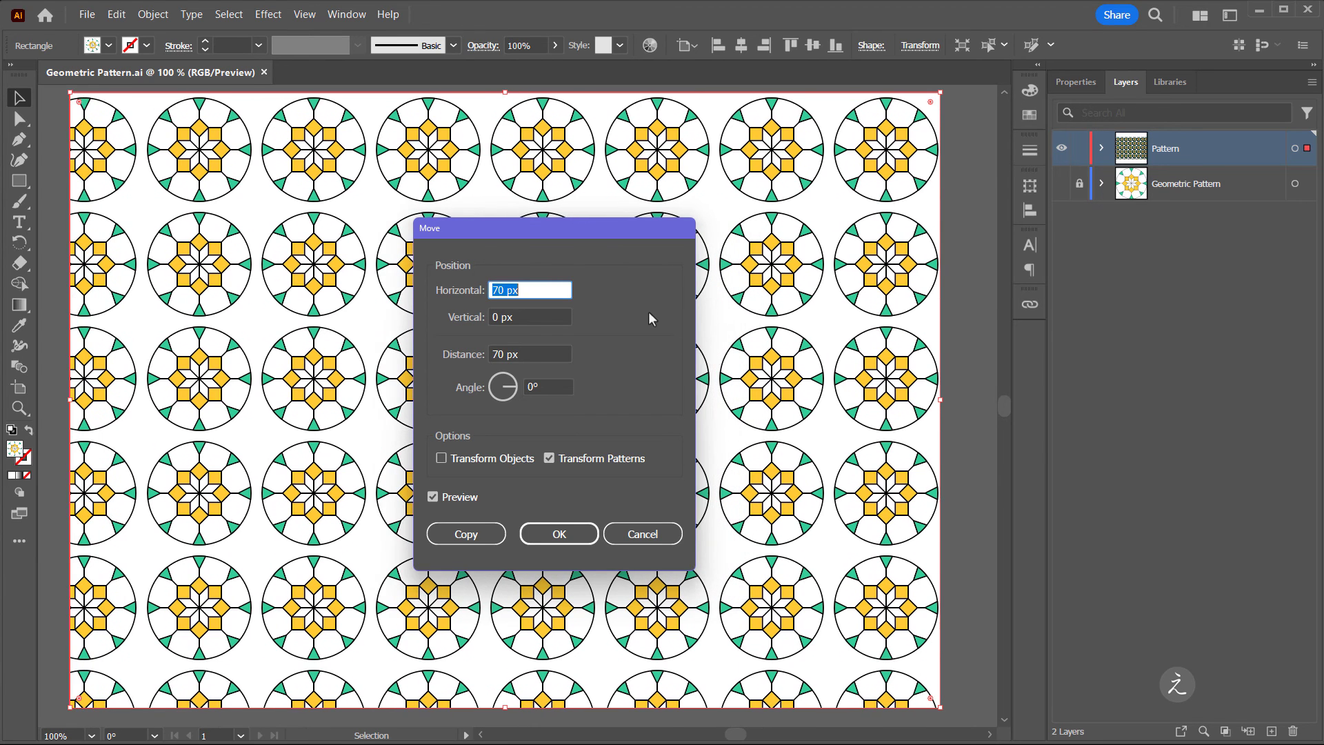
pyautogui.hotkey('shift', 'Up')
pyautogui.hotkey('shift', 'Up')
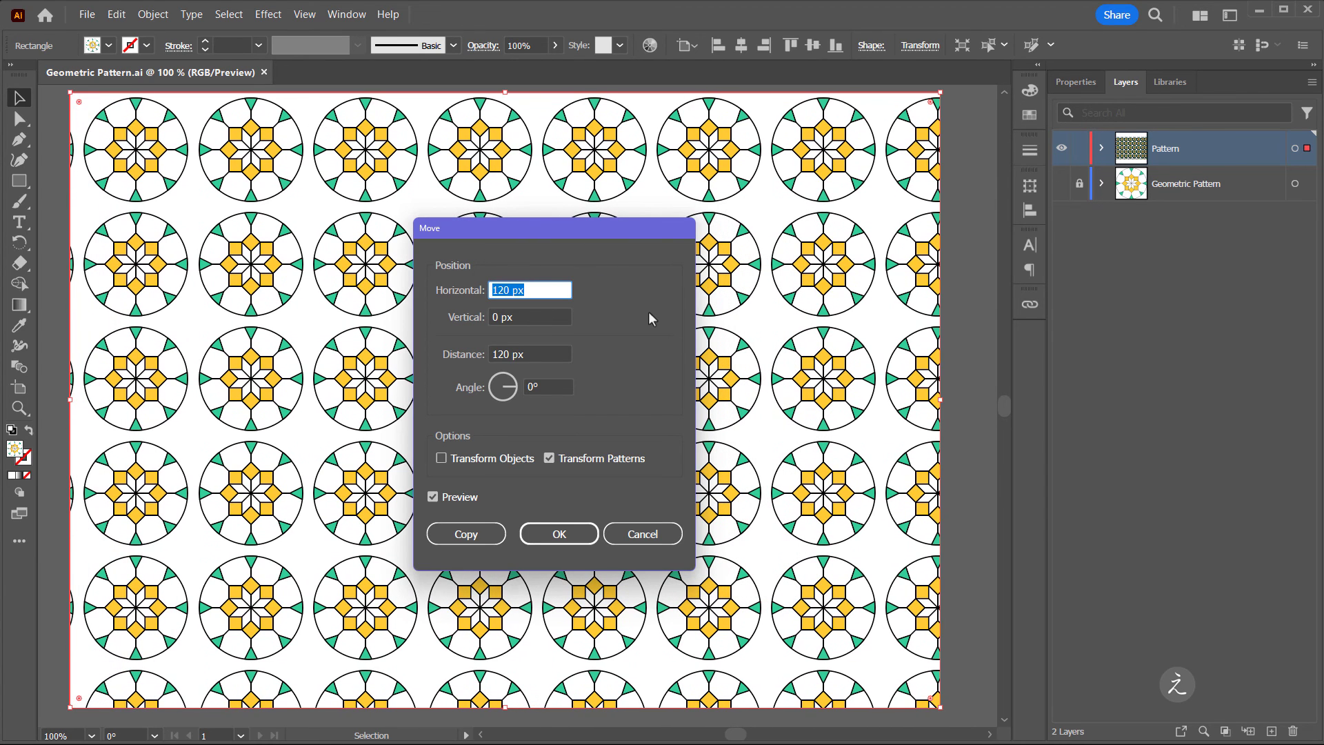
# Set the pattern's vertical offset to -100 px and apply the move.
pyautogui.press('Tab')
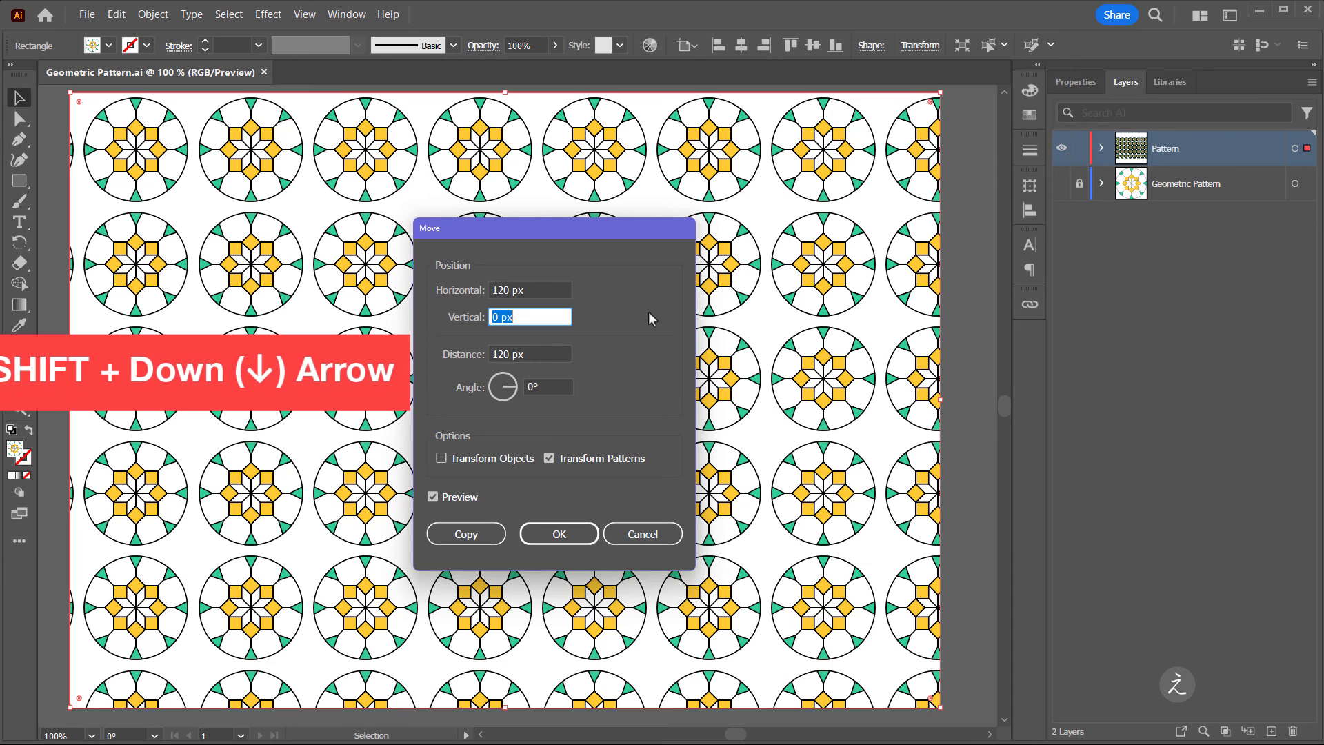
pyautogui.hotkey('shift', 'Down')
pyautogui.hotkey('shift', 'Down')
pyautogui.hotkey('shift', 'Down')
pyautogui.hotkey('shift', 'Down')
pyautogui.hotkey('shift', 'Down')
pyautogui.hotkey('shift', 'Down')
pyautogui.hotkey('shift', 'Down')
pyautogui.hotkey('shift', 'Down')
pyautogui.hotkey('shift', 'Down')
pyautogui.hotkey('shift', 'Down')
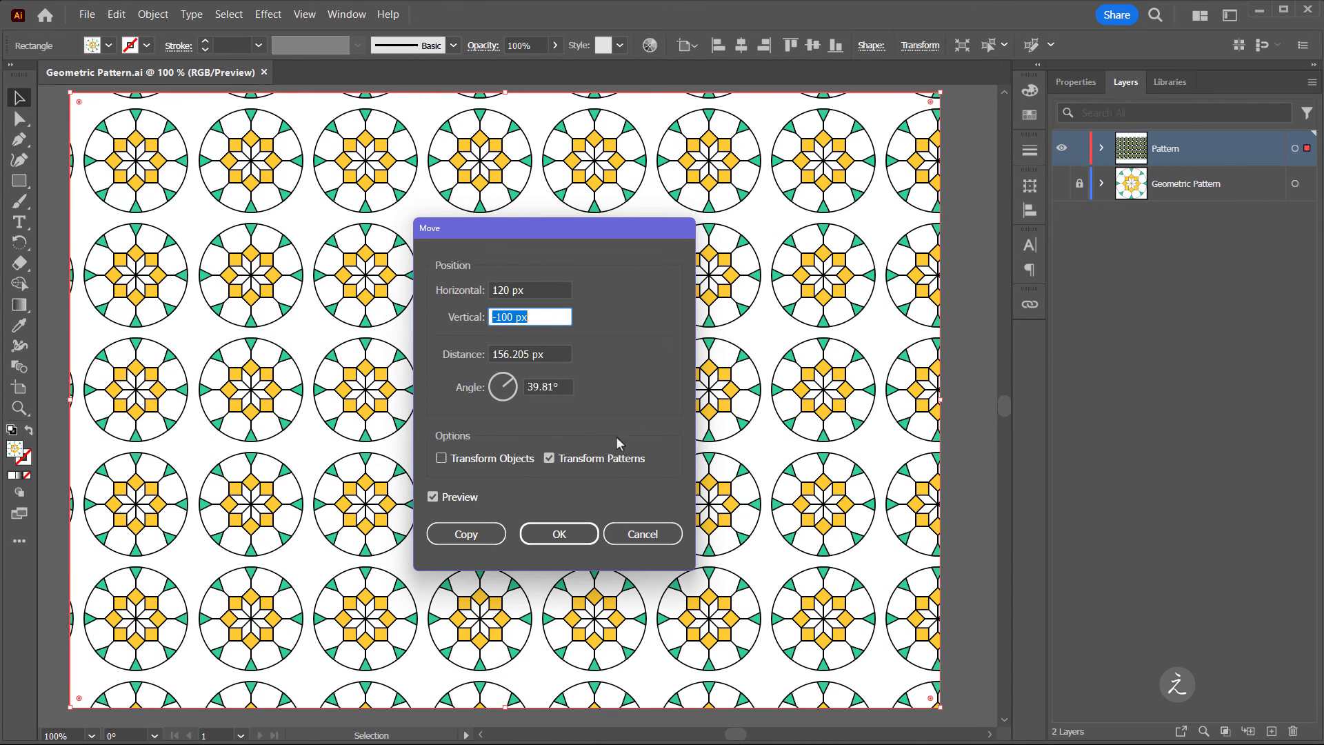
pyautogui.click(581, 536)
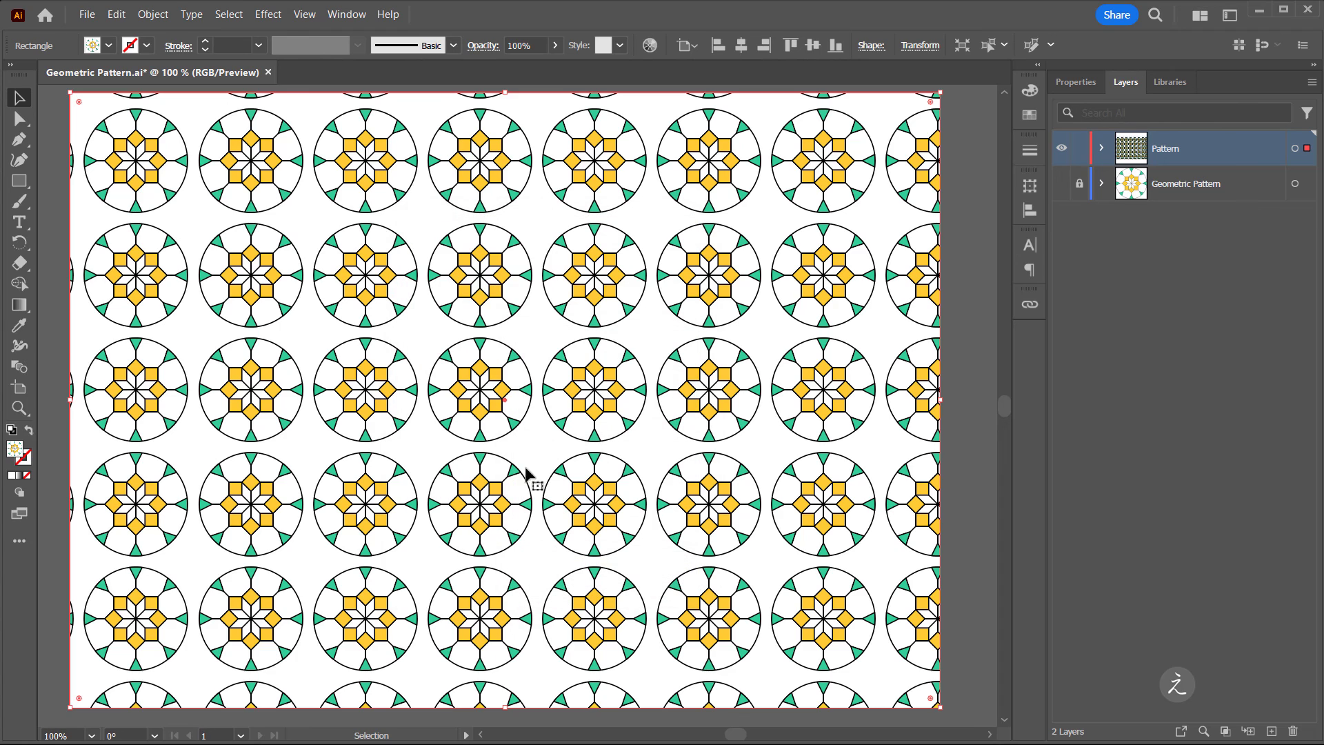
# Scale only the rectangle's pattern fill uniformly to 50%, with Scale Strokes & Effects turned off.
pyautogui.rightClick(314, 153)
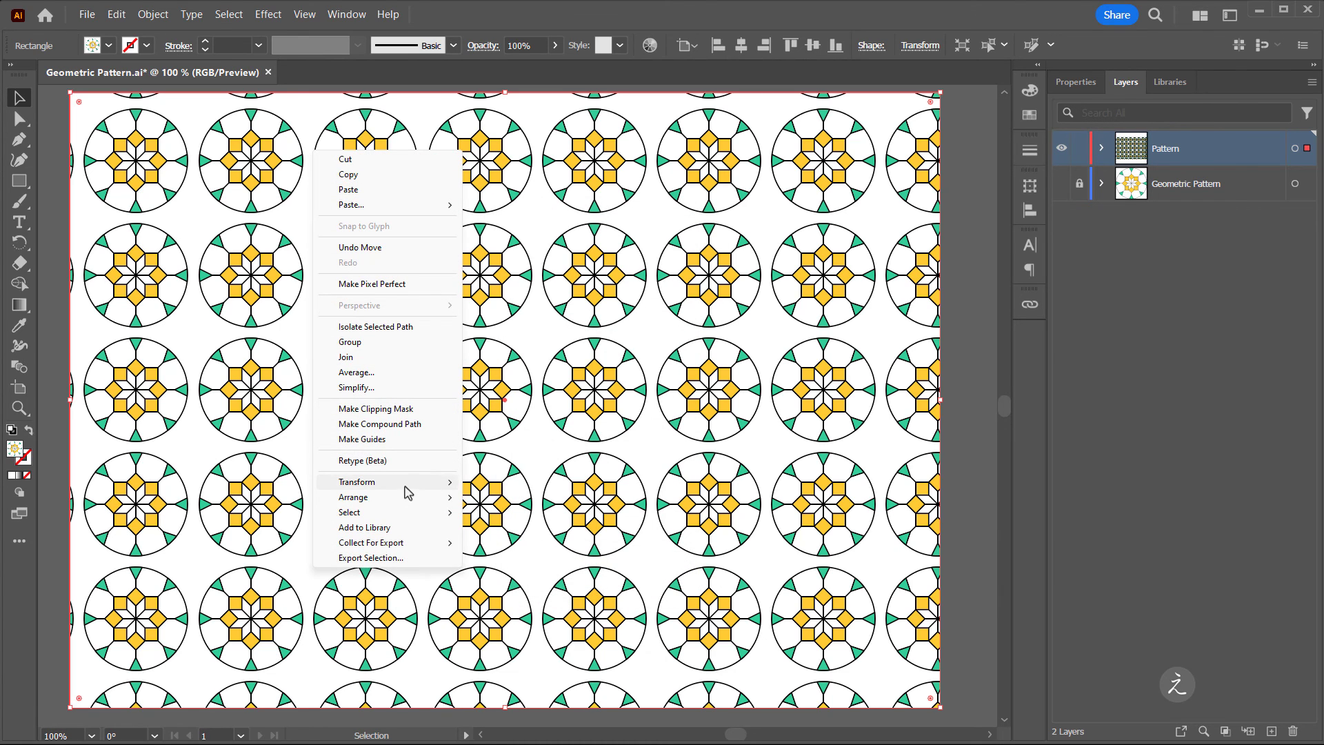
pyautogui.moveTo(405, 483)
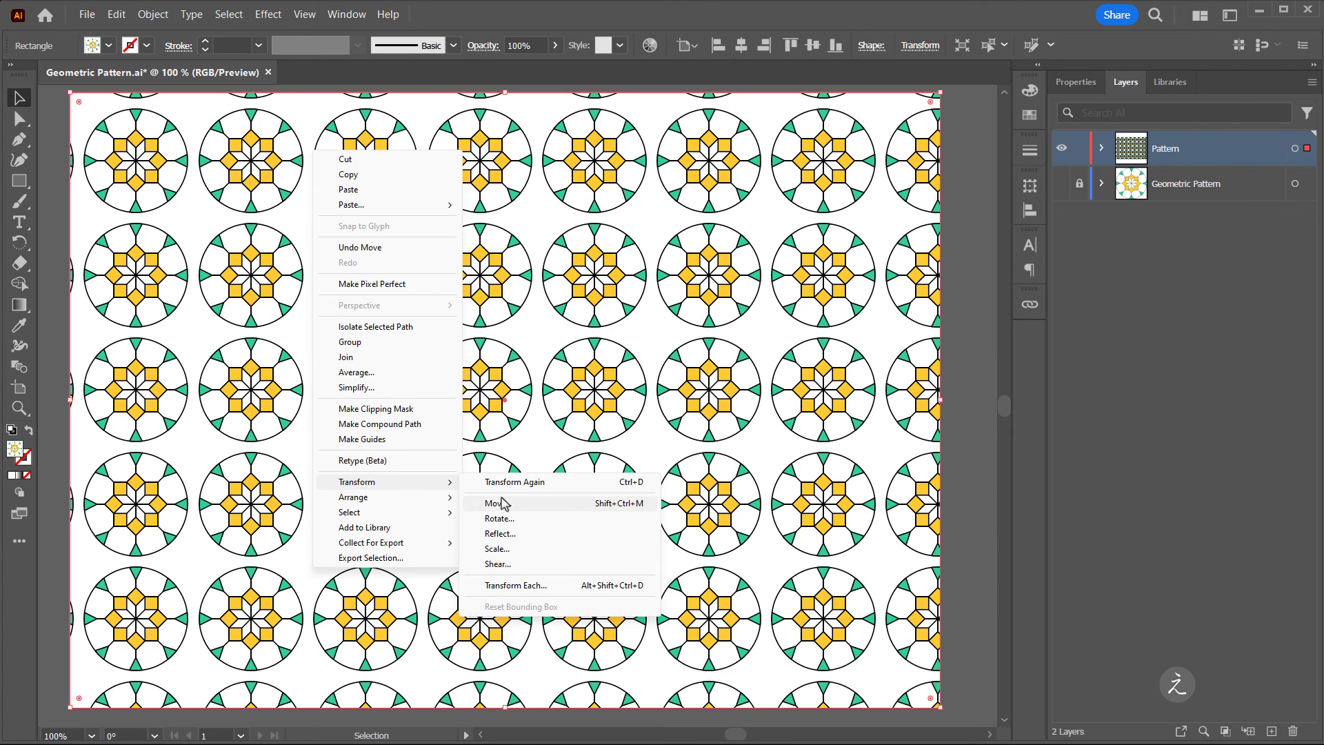
pyautogui.click(566, 550)
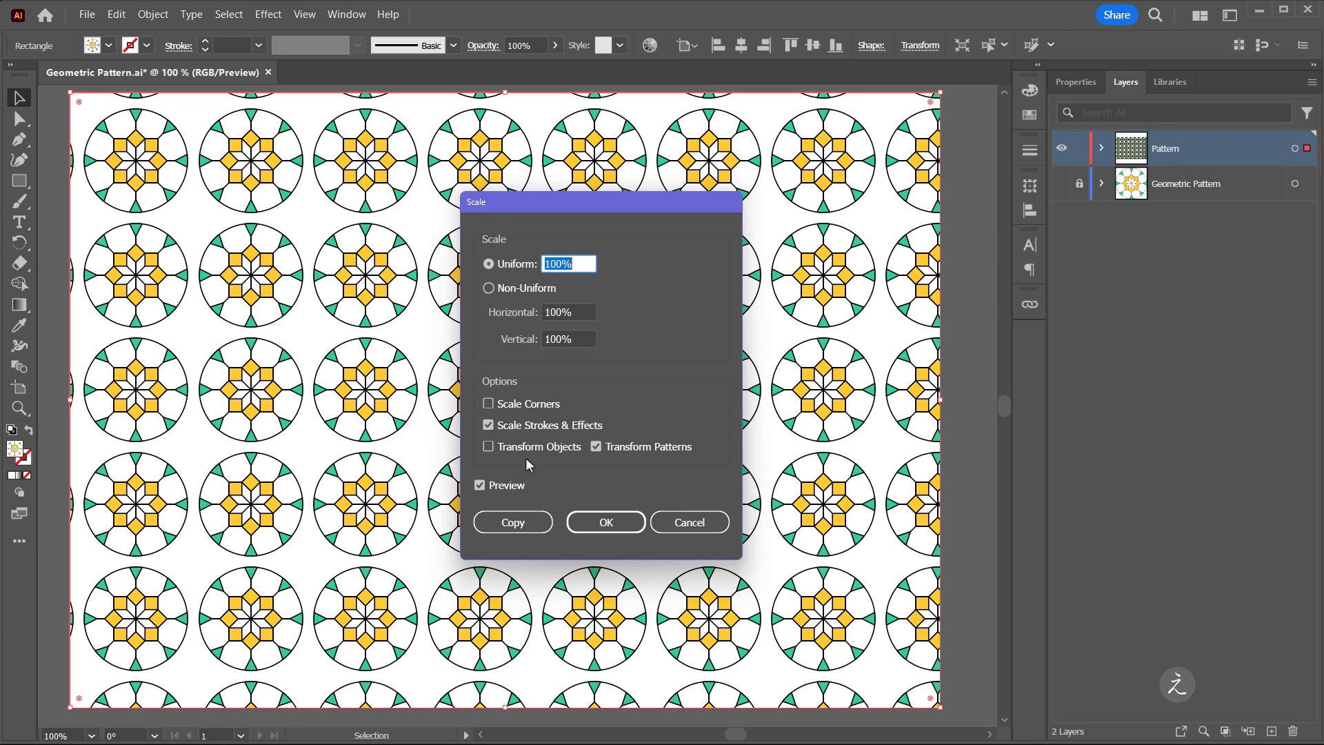
pyautogui.click(488, 425)
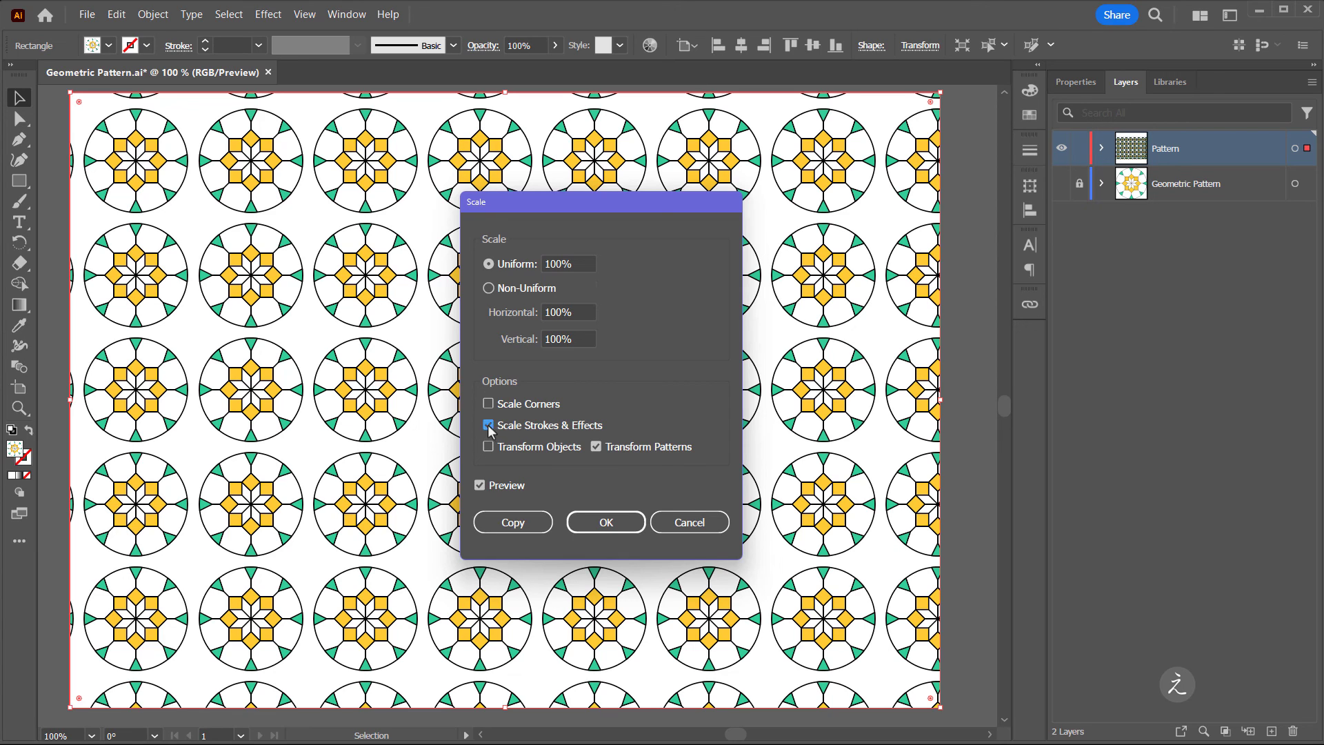
pyautogui.click(580, 264)
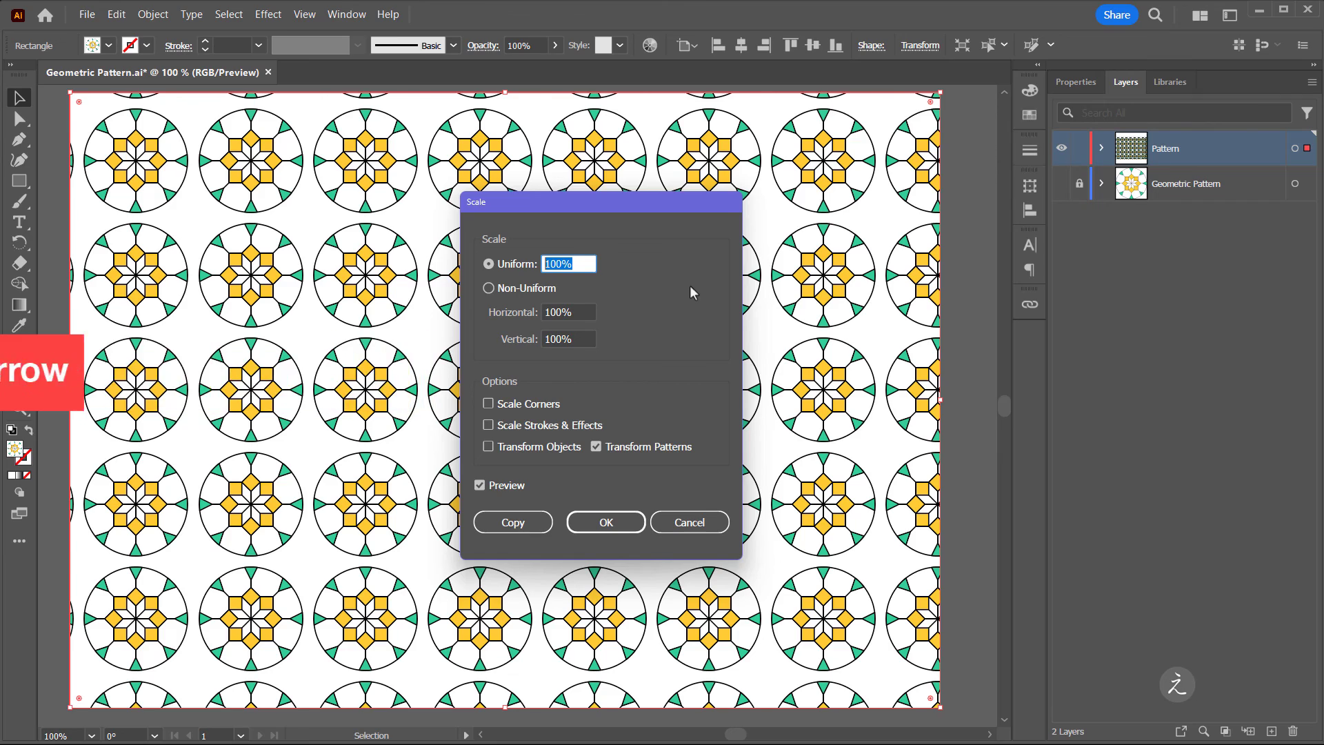
pyautogui.hotkey('shift', 'Down')
pyautogui.hotkey('shift', 'Down')
pyautogui.hotkey('shift', 'Down')
pyautogui.hotkey('shift', 'Down')
pyautogui.hotkey('shift', 'Down')
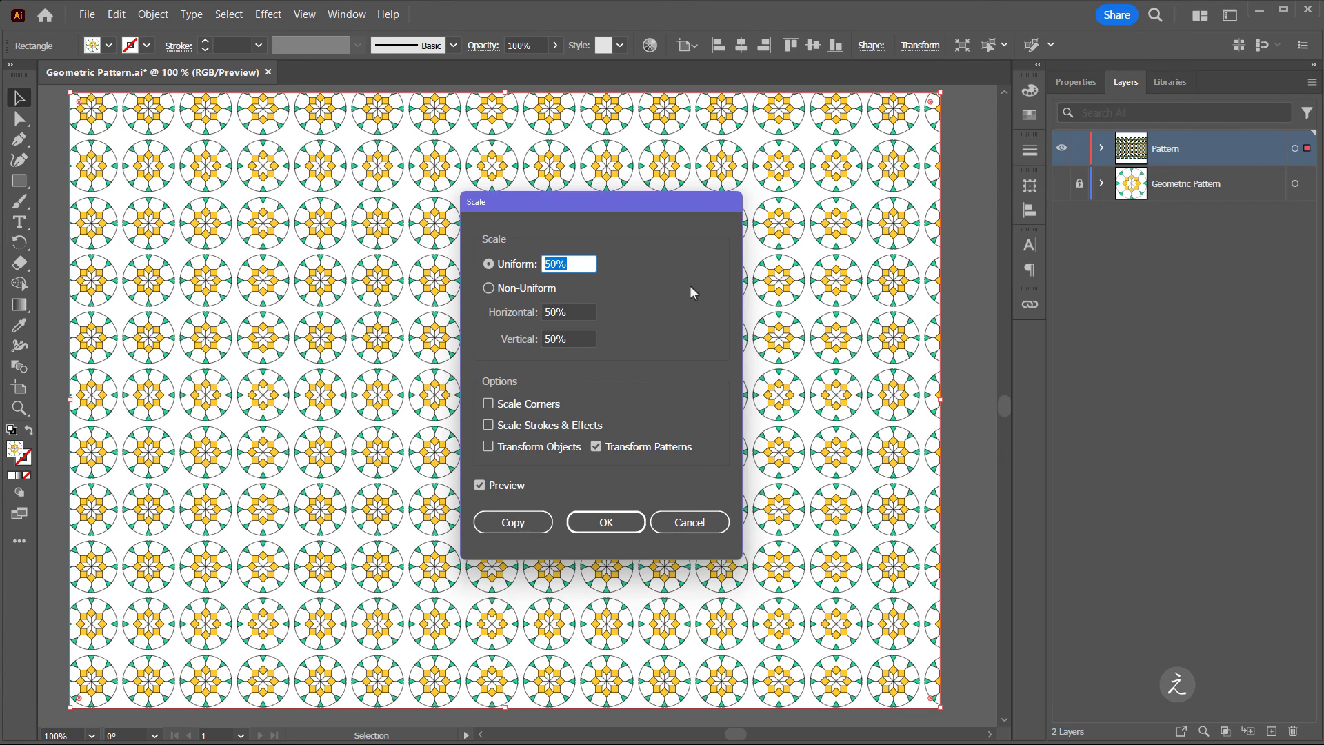
pyautogui.click(606, 522)
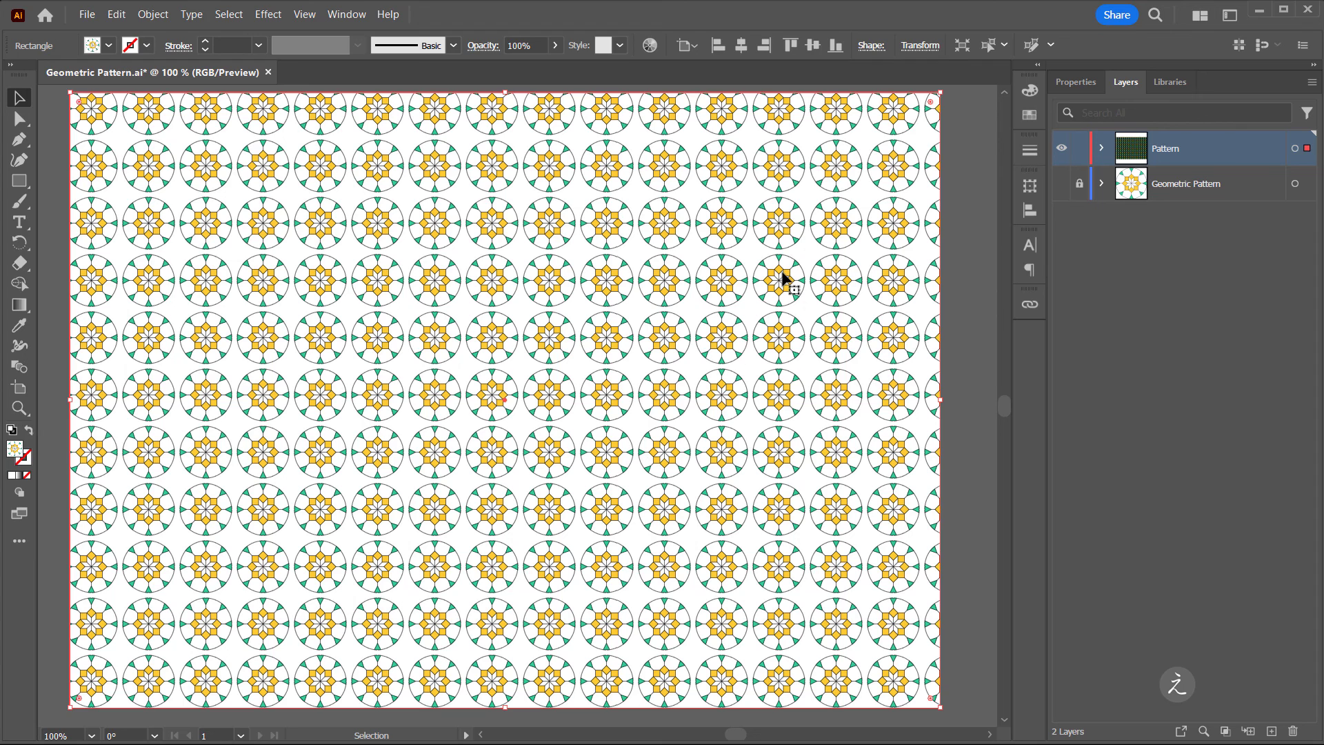
# Reset the rectangle's pattern fill by reapplying the geometric pattern swatch.
pyautogui.click(1032, 117)
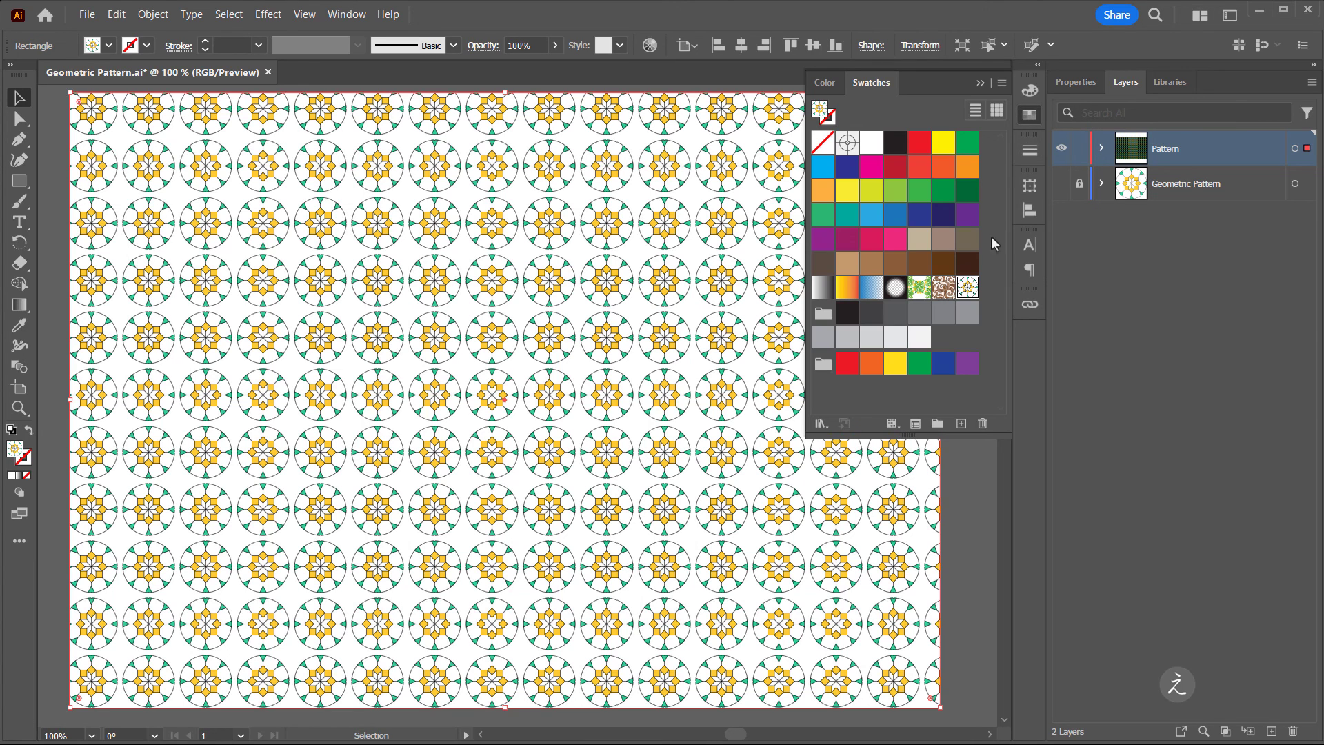
pyautogui.click(968, 291)
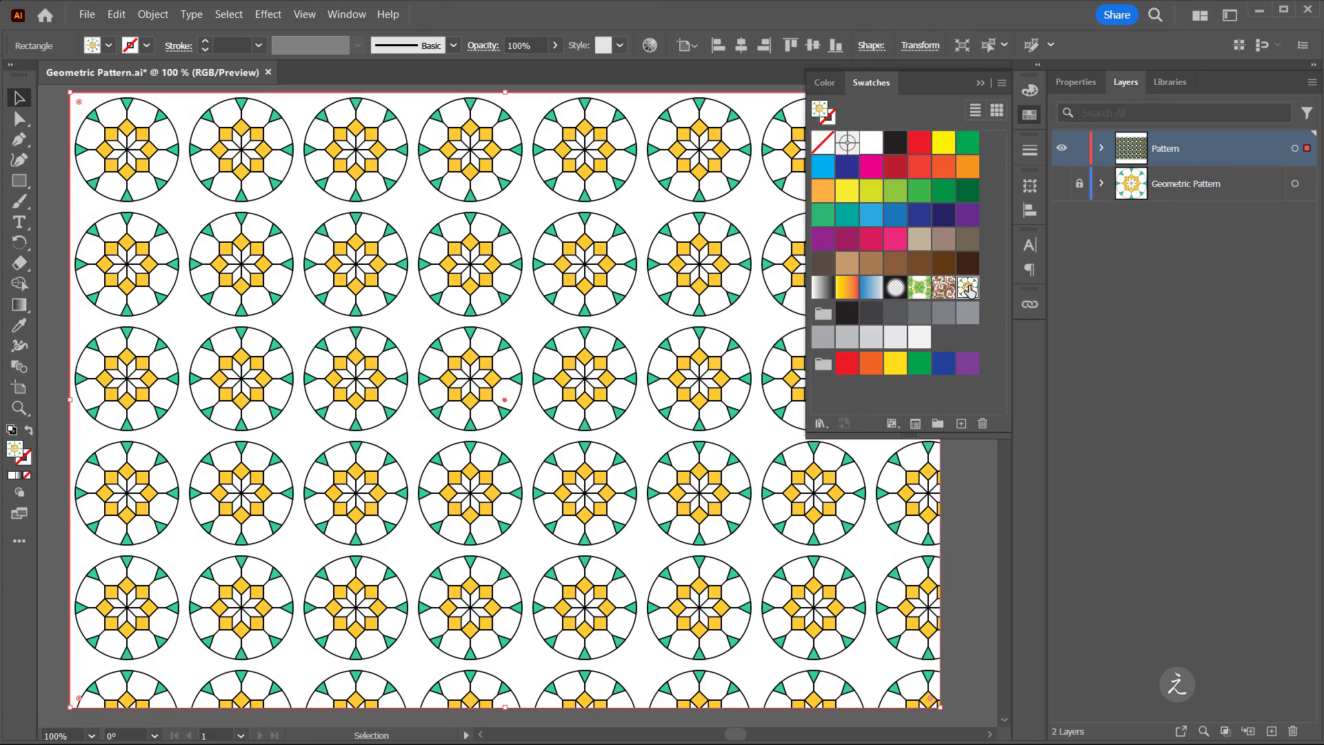